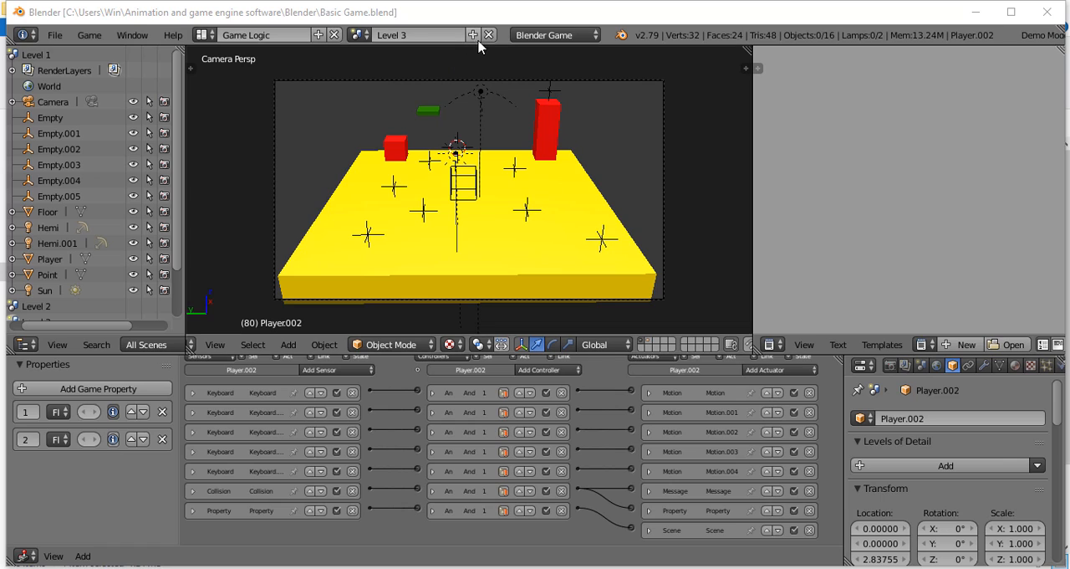
Step: Create a new empty scene and add a camera at its origin
{"action": "left_click", "coordinate": [474, 35]}
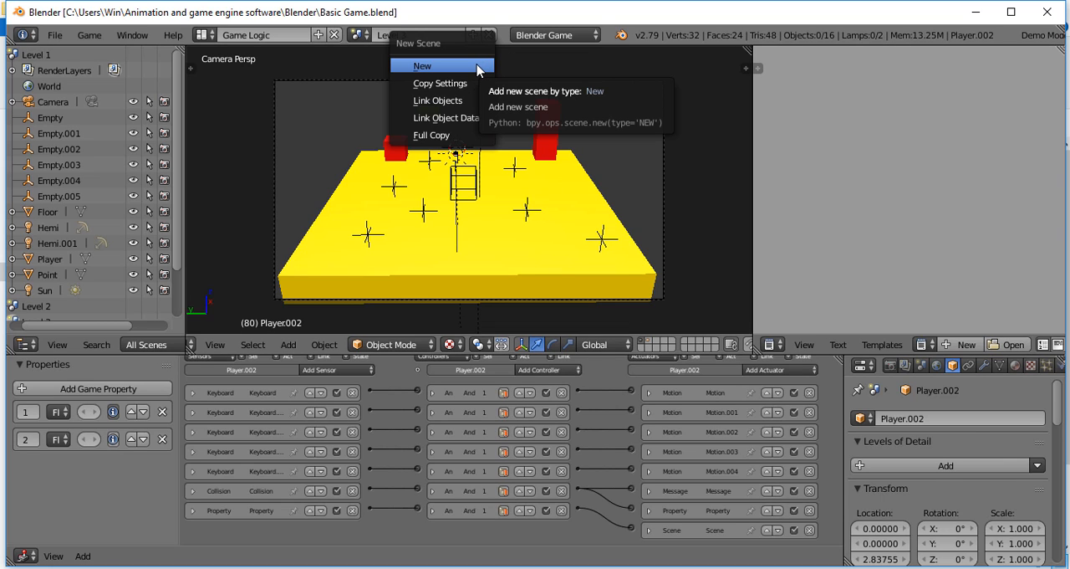
{"action": "left_click", "coordinate": [443, 66]}
{"action": "middle_click_drag", "start_coordinate": [440, 185], "coordinate": [544, 151], "text": "shift"}
{"action": "key", "text": "KP_5"}
{"action": "scroll", "coordinate": [535, 159], "scroll_direction": "up", "scroll_amount": 2}
{"action": "key", "text": "shift+a"}
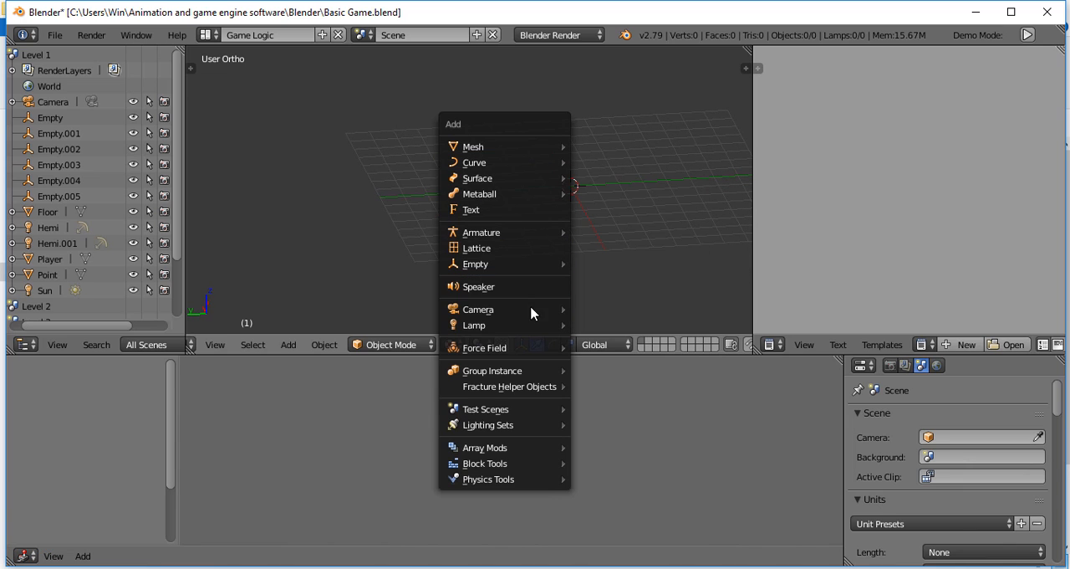
{"action": "mouse_move", "coordinate": [540, 308]}
{"action": "left_click", "coordinate": [584, 309]}
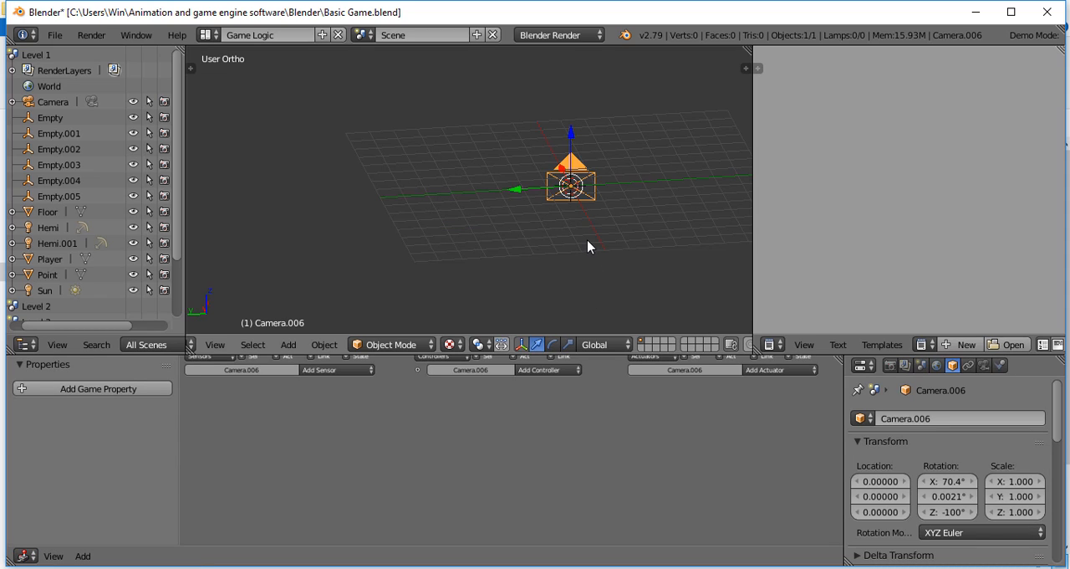
Step: Clear the camera's rotation and raise it to about 6.08 on the Z axis
{"action": "key", "text": "alt+r"}
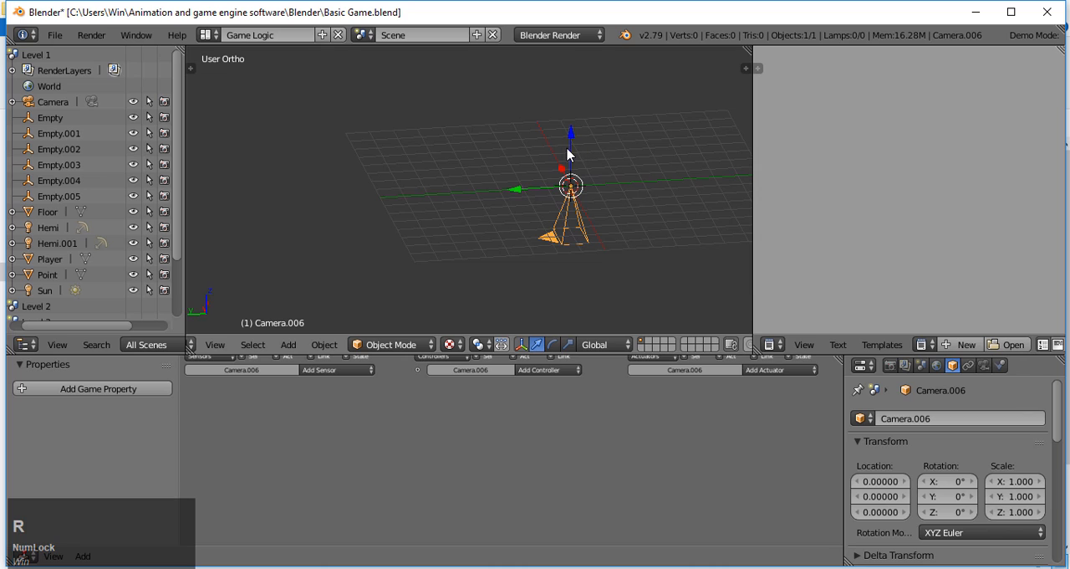
{"action": "left_click_drag", "start_coordinate": [565, 152], "coordinate": [557, 294]}
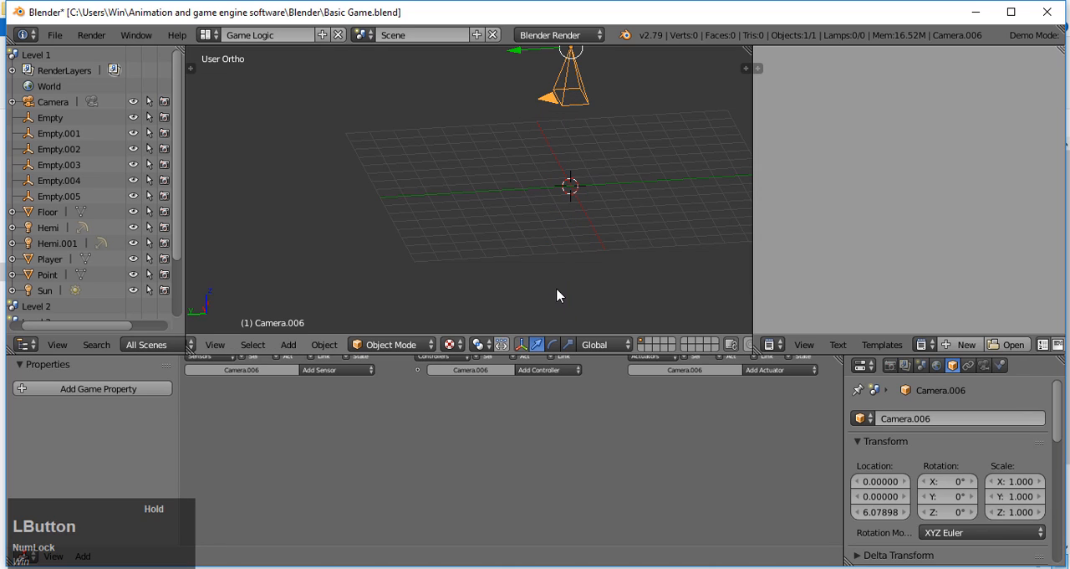
Step: Add a plane and a text object at the scene origin
{"action": "key", "text": "shift+a"}
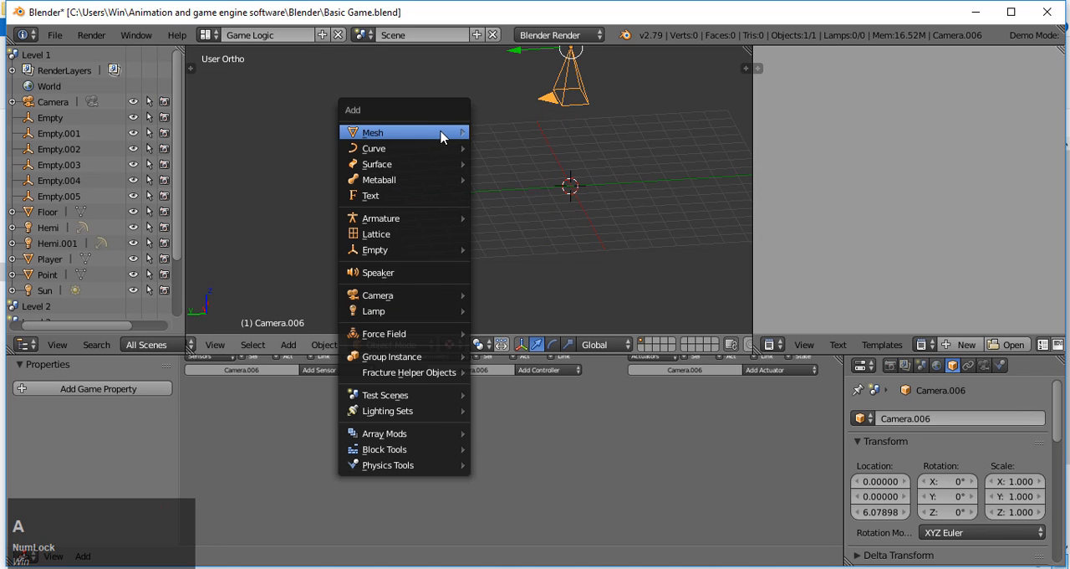
{"action": "mouse_move", "coordinate": [444, 134]}
{"action": "left_click", "coordinate": [502, 133]}
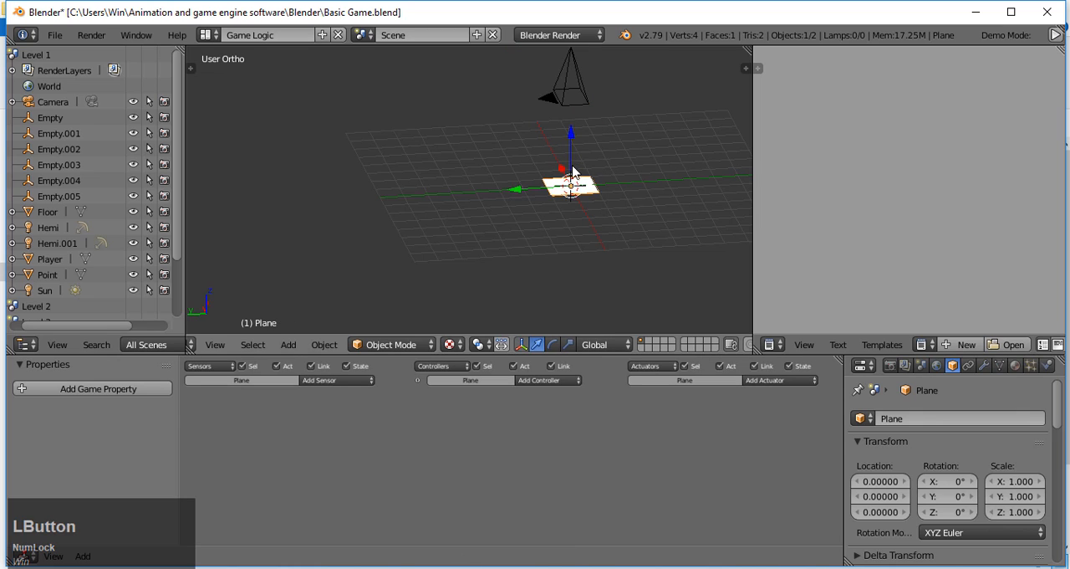
{"action": "key", "text": "shift+a"}
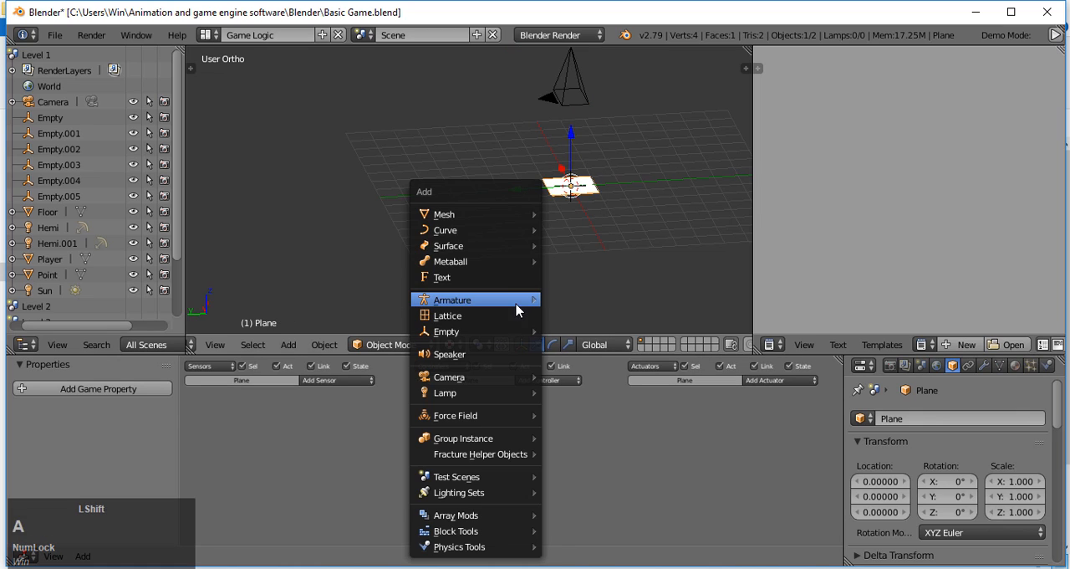
{"action": "left_click", "coordinate": [499, 285]}
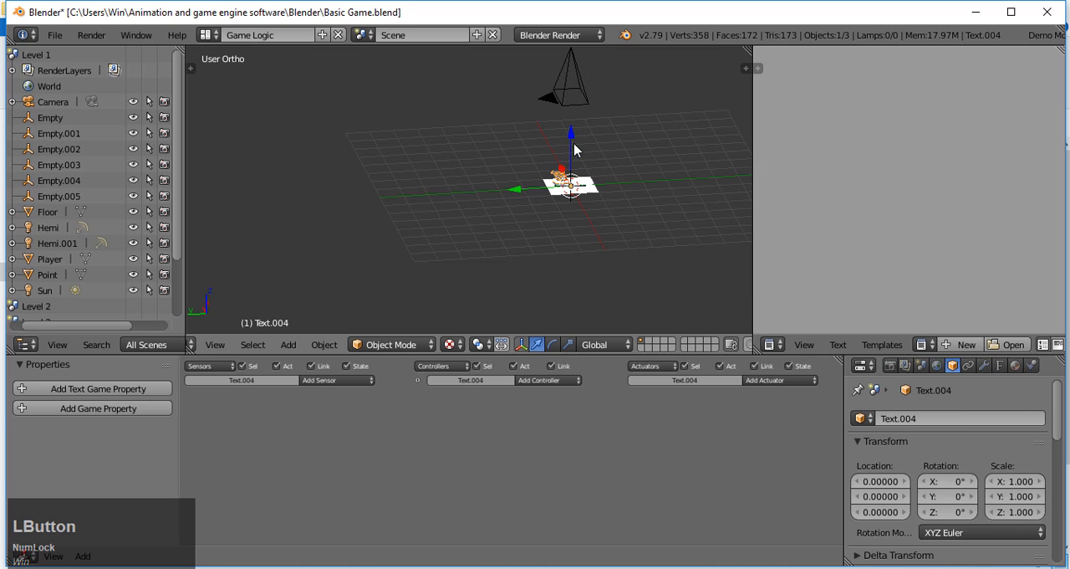
{"action": "right_click", "coordinate": [558, 181]}
{"action": "right_click", "coordinate": [559, 181]}
Step: In the camera view, flatten the plane to about 0.21 along Y and move it to about X -1.46, Y 1.01
{"action": "key", "text": "KP_0"}
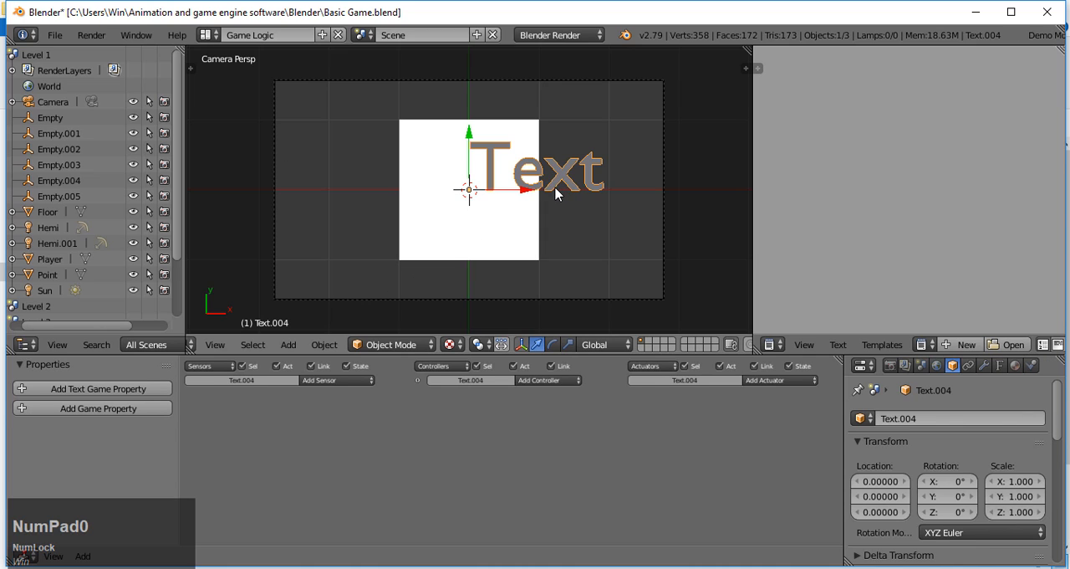
{"action": "right_click", "coordinate": [467, 236]}
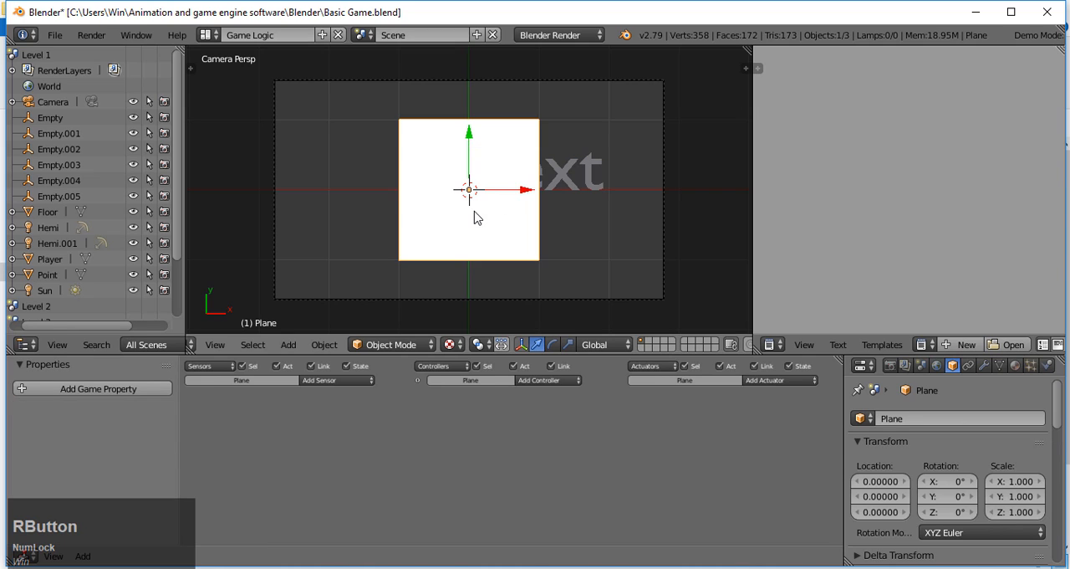
{"action": "left_click_drag", "start_coordinate": [514, 192], "coordinate": [414, 193]}
{"action": "key", "text": "s"}
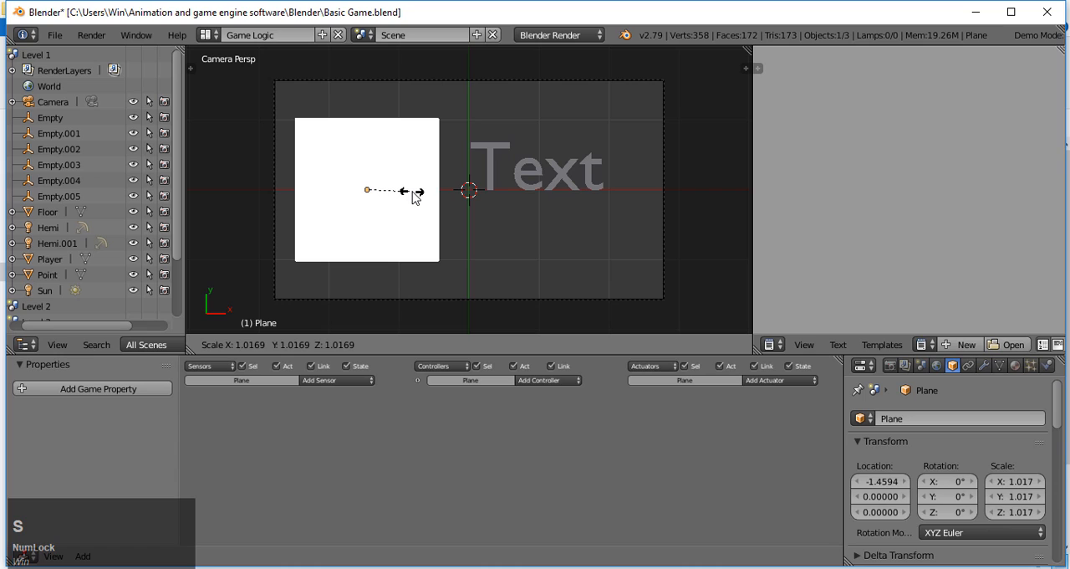
{"action": "key", "text": "x"}
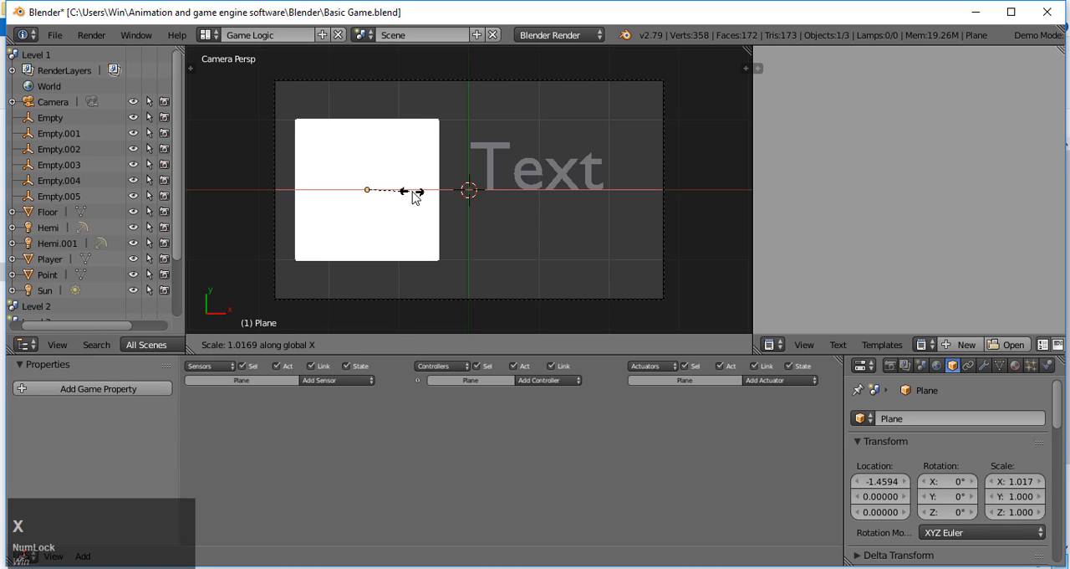
{"action": "key", "text": "y"}
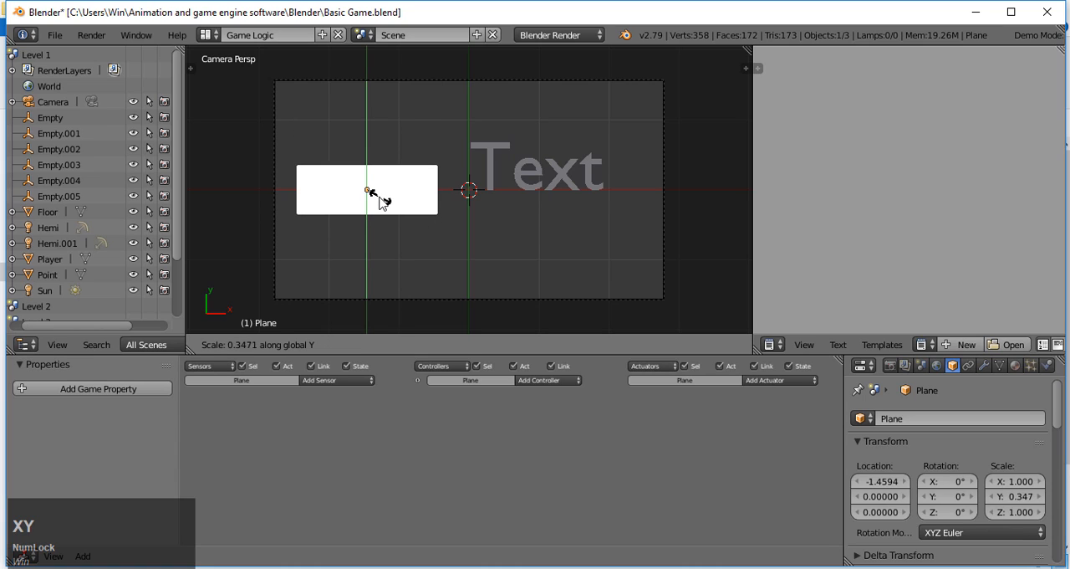
{"action": "left_click", "coordinate": [385, 201]}
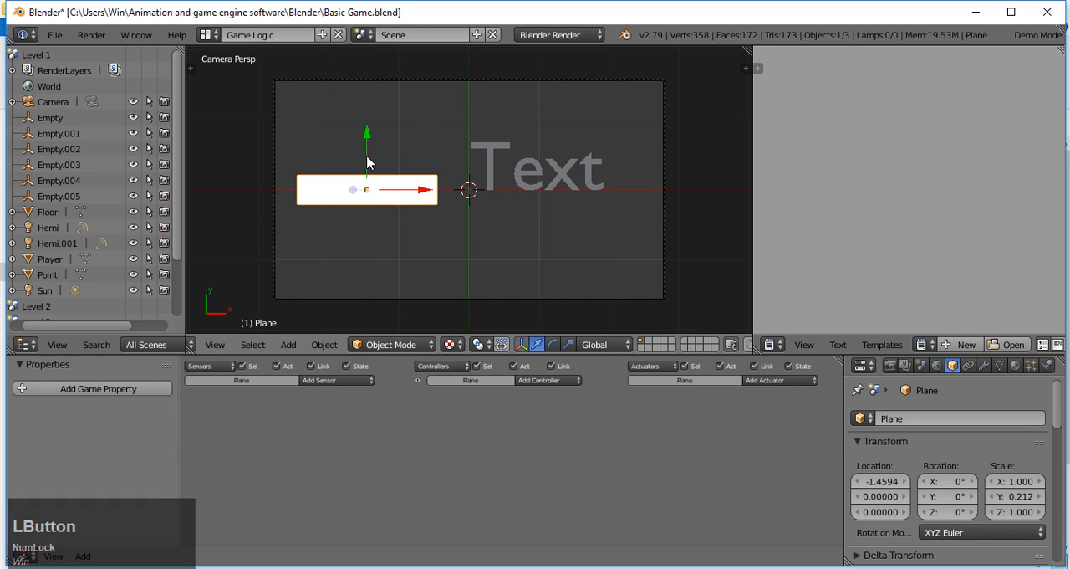
{"action": "left_click_drag", "start_coordinate": [368, 161], "coordinate": [368, 92]}
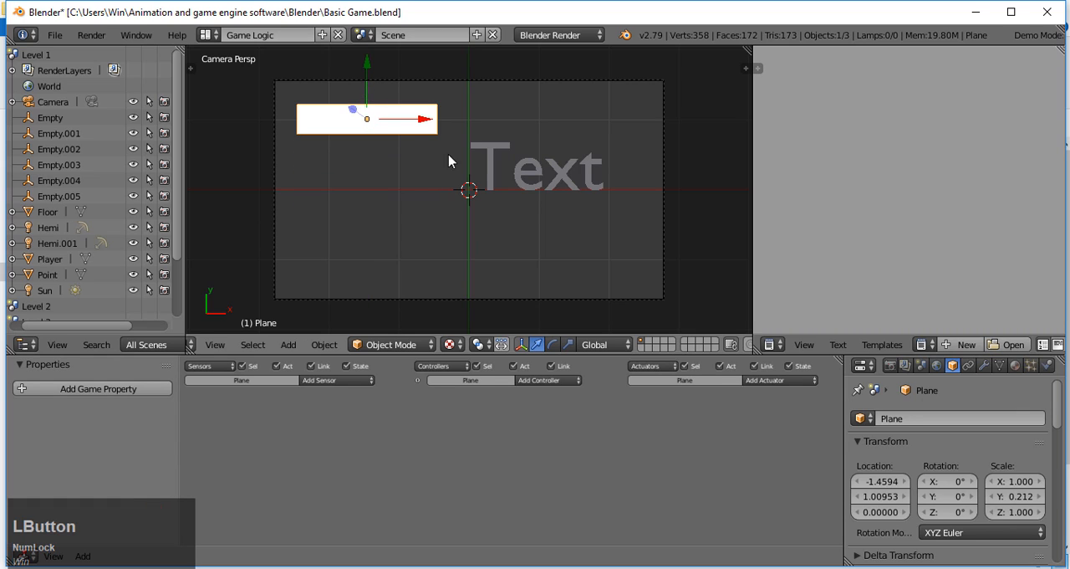
Step: Move the text object to about X -2.17 and replace its content with "Play game"
{"action": "right_click", "coordinate": [527, 186]}
{"action": "left_click_drag", "start_coordinate": [527, 190], "coordinate": [348, 191]}
{"action": "left_click", "coordinate": [399, 344]}
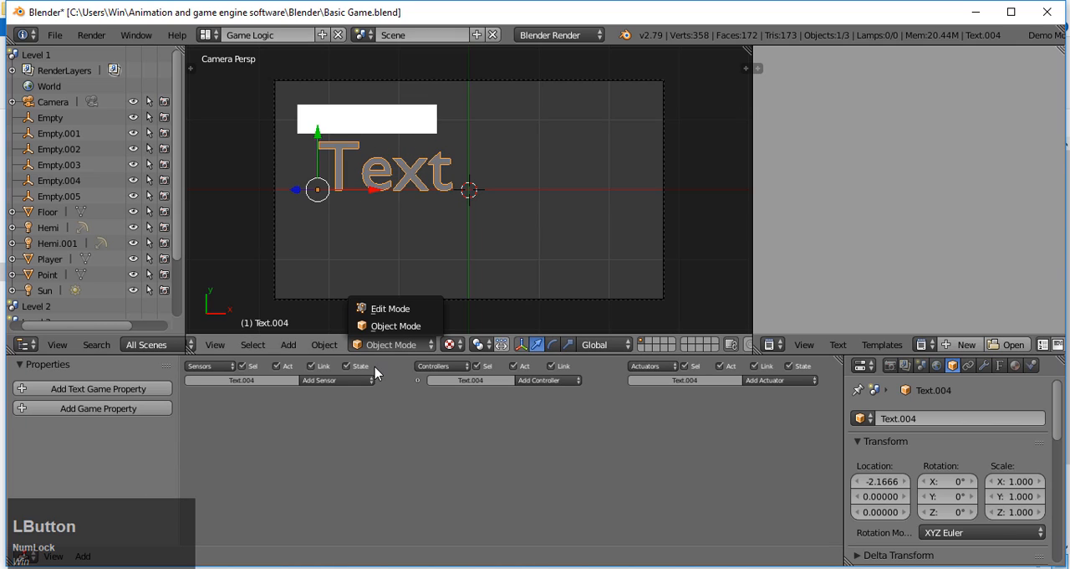
{"action": "left_click", "coordinate": [392, 308]}
{"action": "key", "text": "BackSpace"}
{"action": "key", "text": "BackSpace"}
{"action": "key", "text": "BackSpace"}
{"action": "key", "text": "BackSpace"}
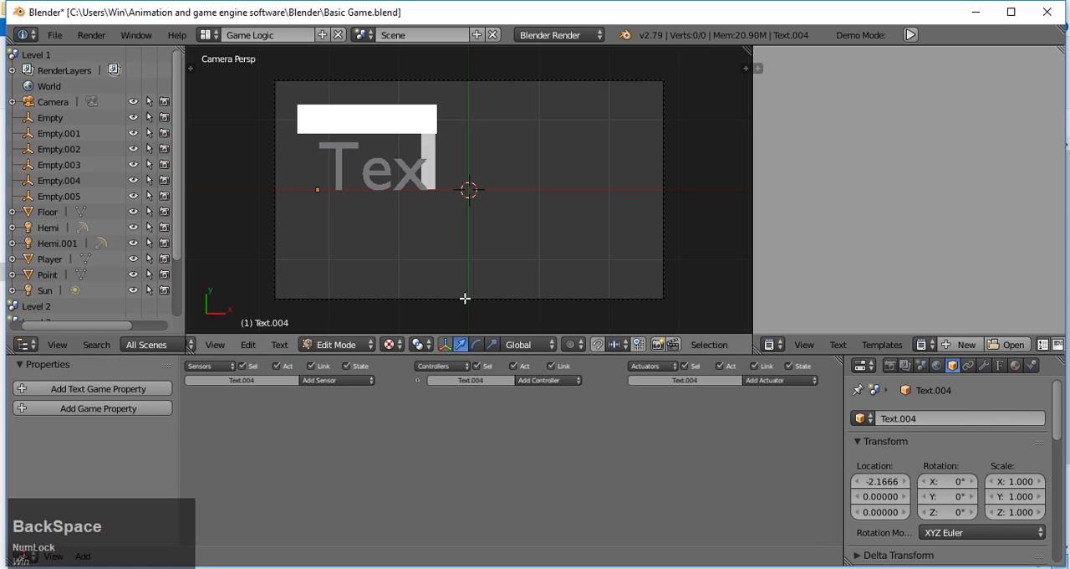
{"action": "key", "text": "Caps_Lock"}
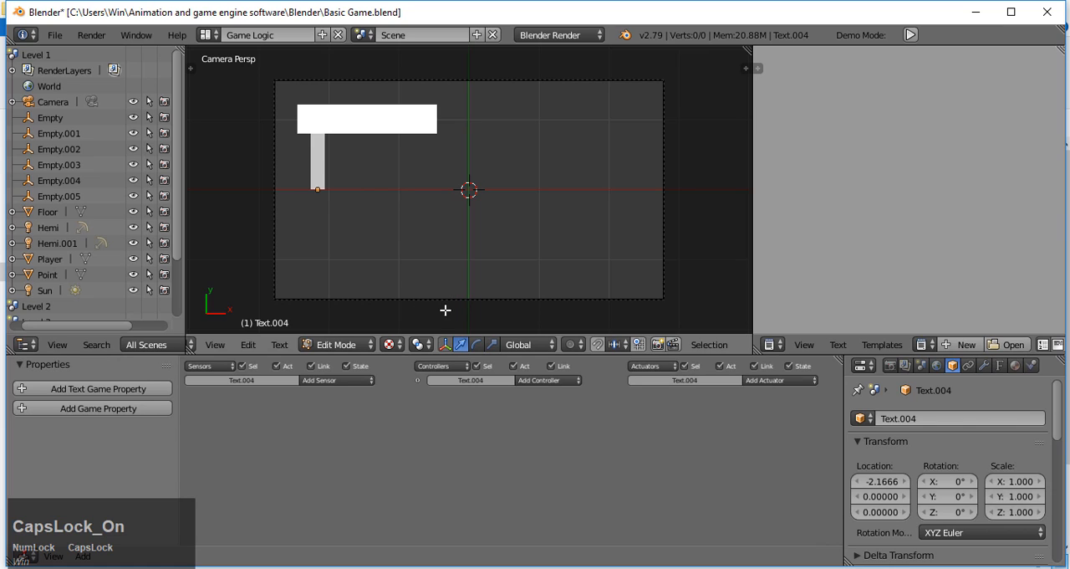
{"action": "type", "text": "PL"}
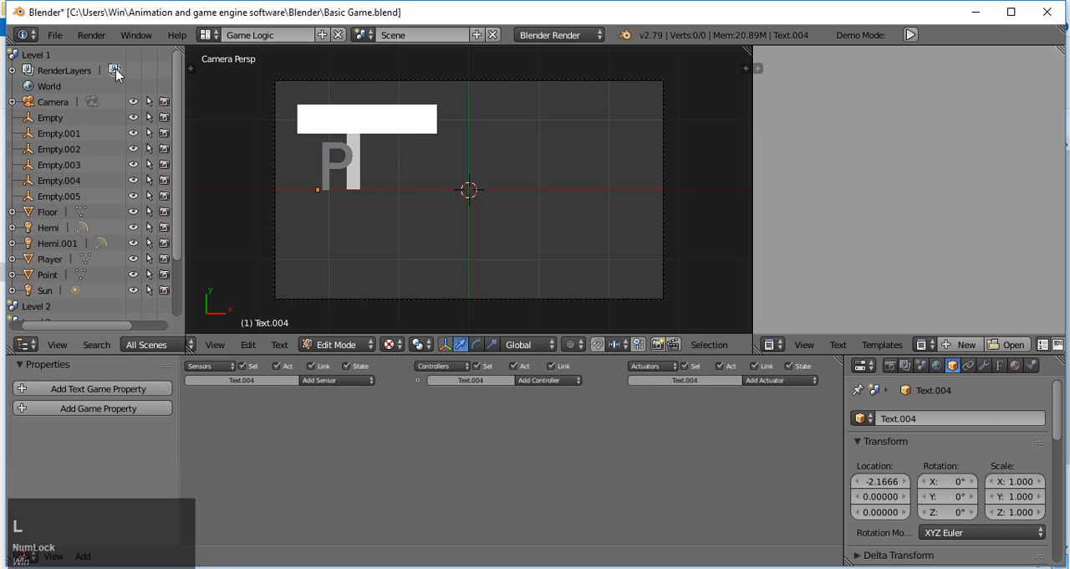
{"action": "left_click", "coordinate": [391, 167]}
{"action": "type", "text": "l"}
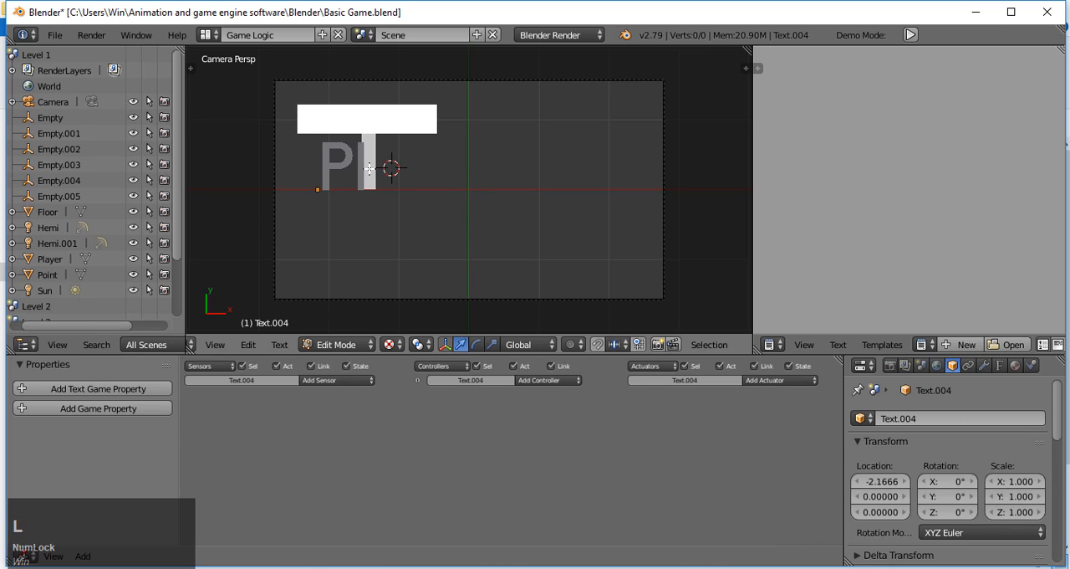
{"action": "type", "text": "ay"}
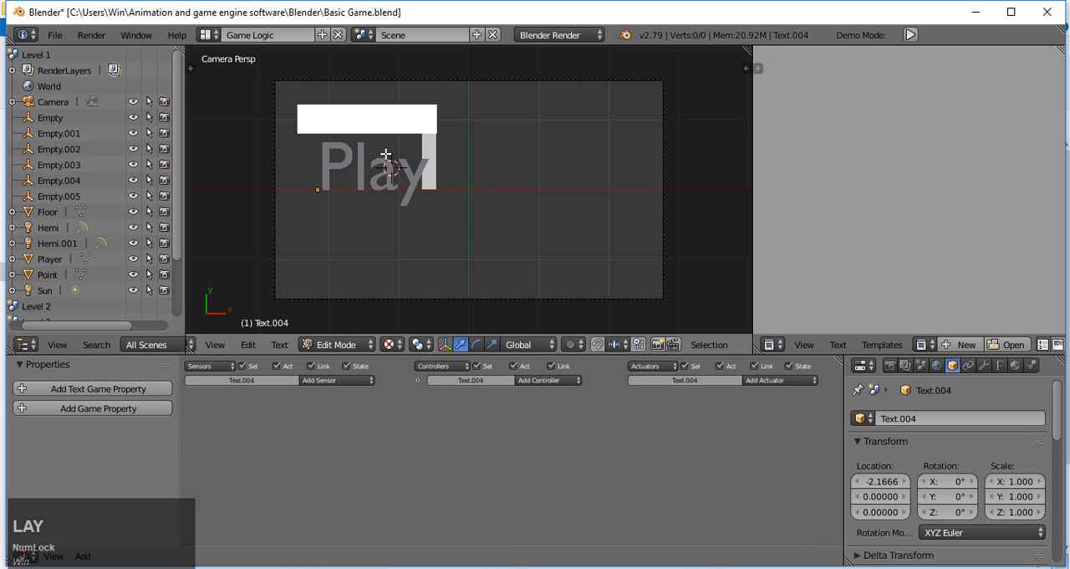
{"action": "type", "text": " game"}
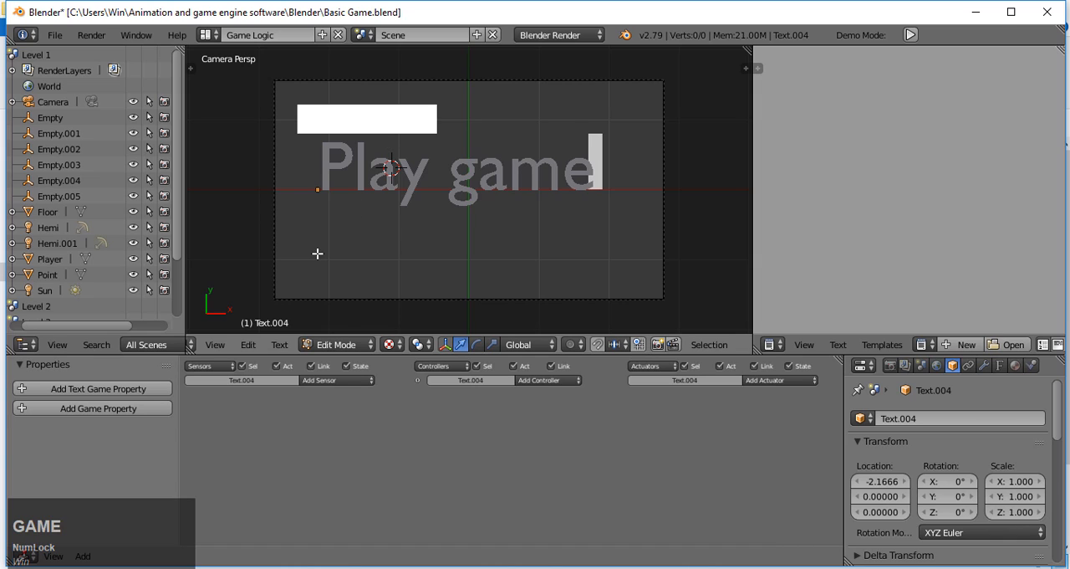
{"action": "left_click", "coordinate": [347, 344]}
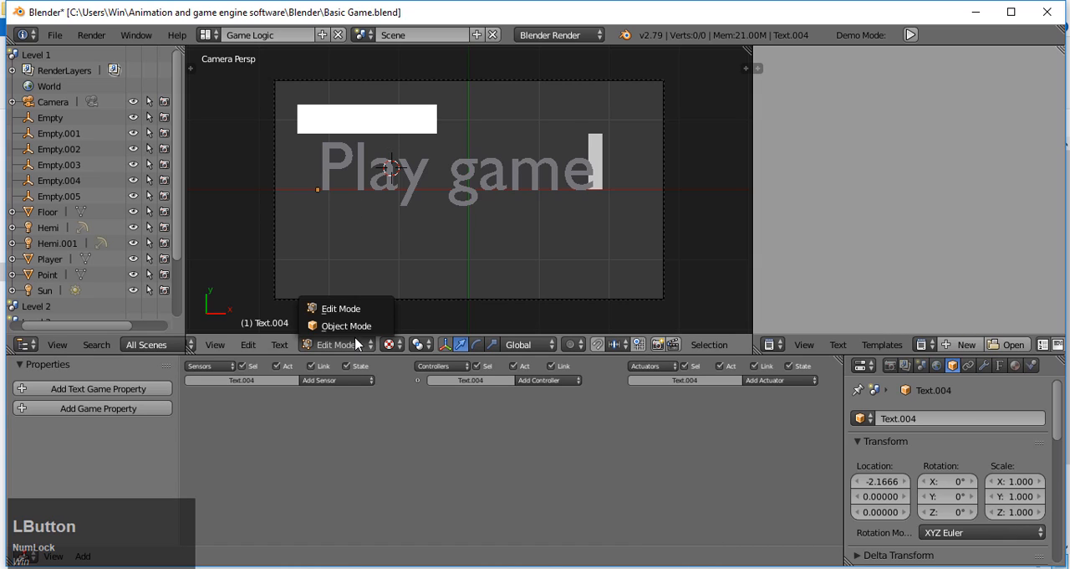
{"action": "left_click", "coordinate": [359, 326]}
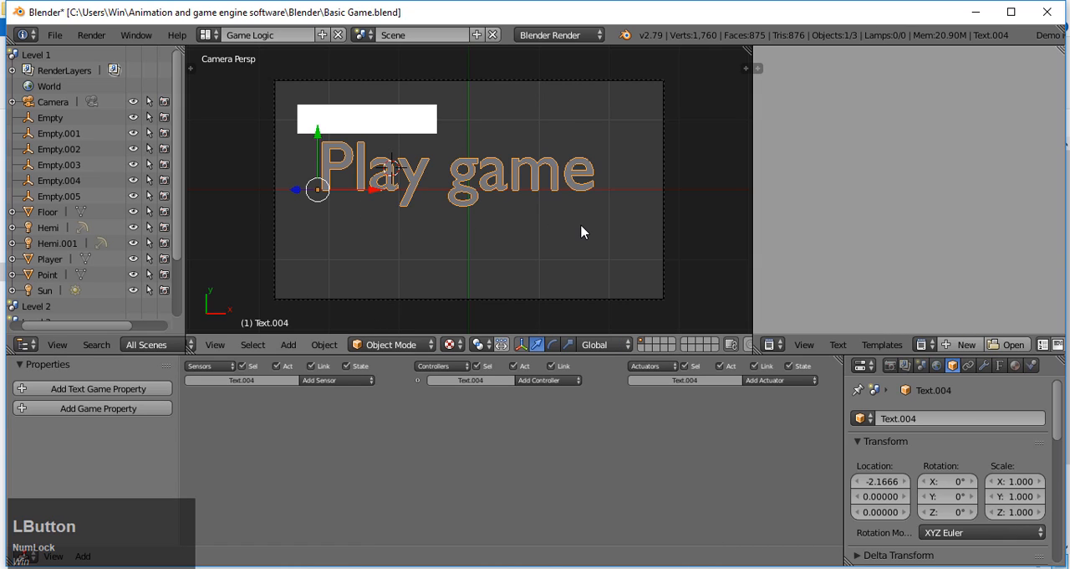
Step: Scale the "Play game" text to about 0.42 and position it over the white plane at about X -2.44, Y 0.84
{"action": "key", "text": "s"}
{"action": "left_click", "coordinate": [473, 209]}
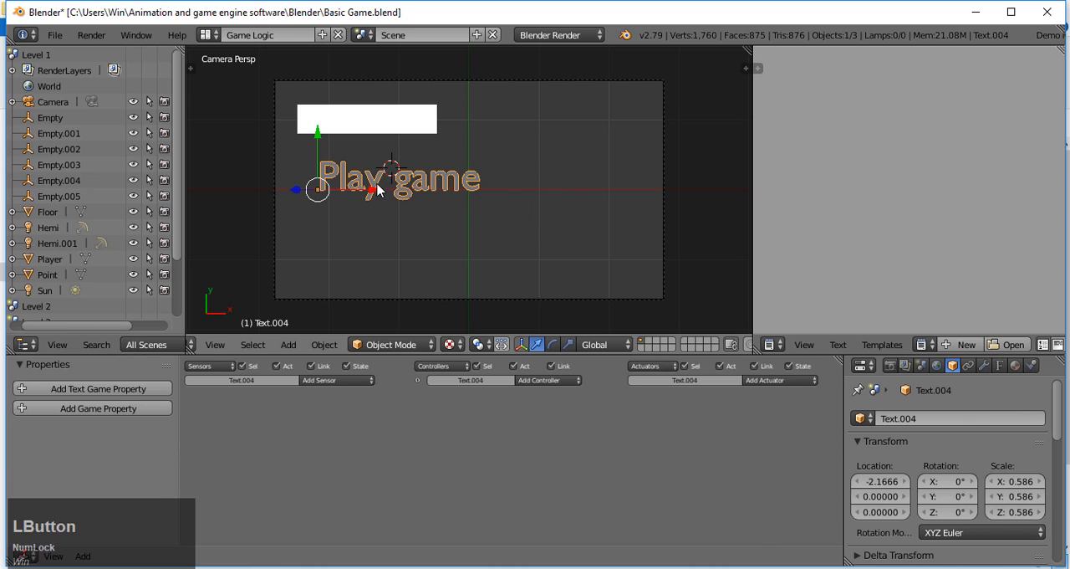
{"action": "left_click_drag", "start_coordinate": [377, 189], "coordinate": [349, 189]}
{"action": "left_click_drag", "start_coordinate": [289, 159], "coordinate": [311, 100]}
{"action": "key", "text": "s"}
{"action": "left_click", "coordinate": [347, 140]}
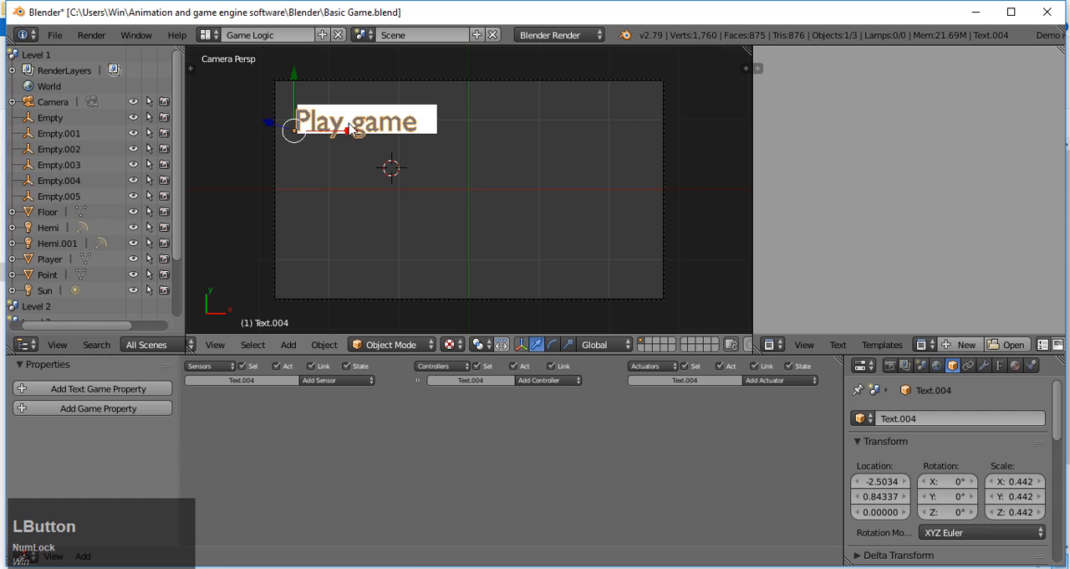
{"action": "mouse_move", "coordinate": [352, 128]}
{"action": "left_mouse_down"}
{"action": "mouse_move", "coordinate": [365, 134]}
{"action": "mouse_move", "coordinate": [357, 137]}
{"action": "left_mouse_up"}
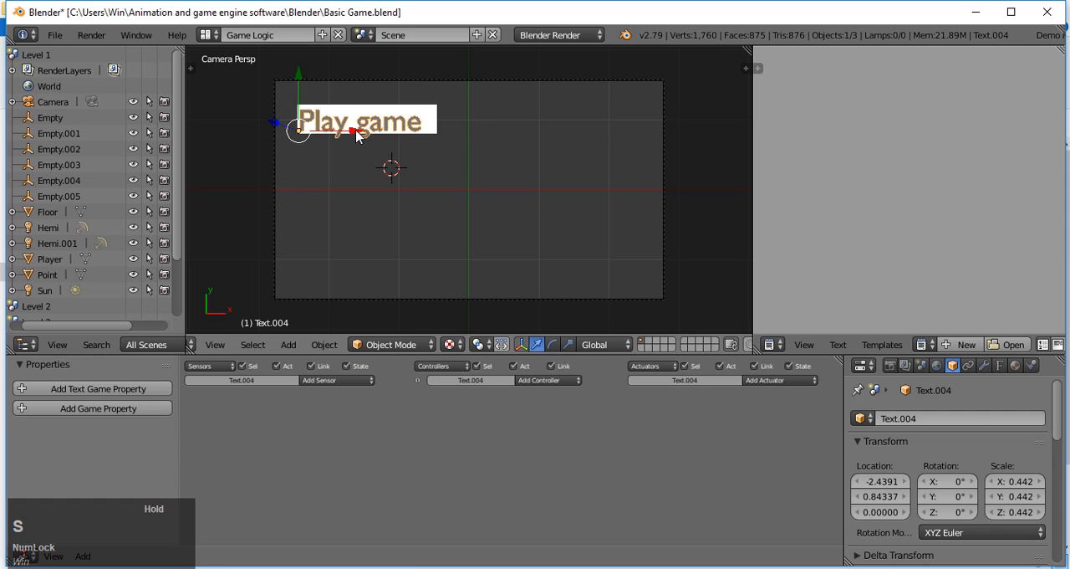
{"action": "key", "text": "s"}
{"action": "left_click", "coordinate": [351, 152]}
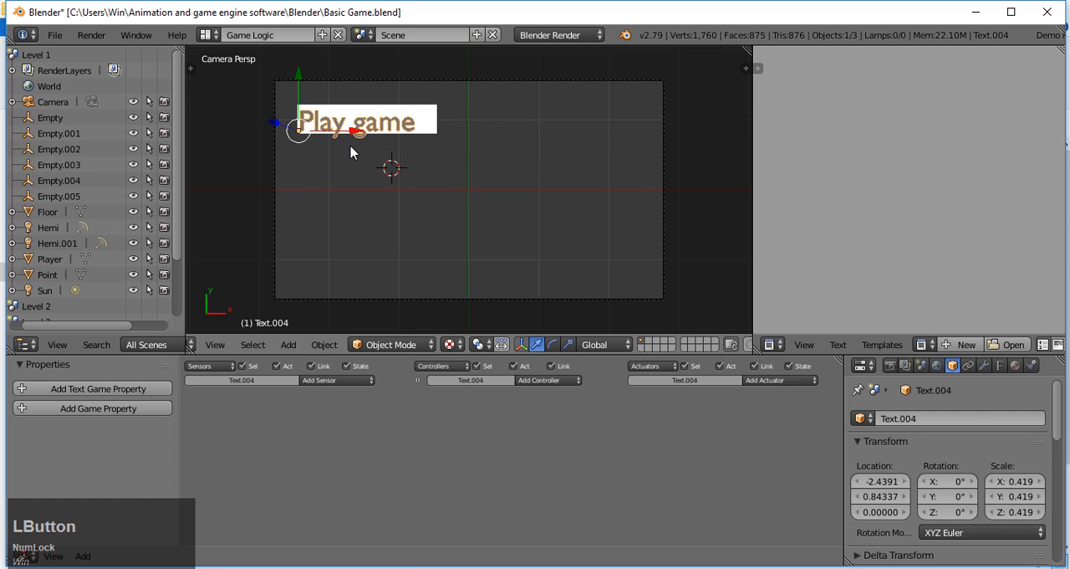
Step: Set the new scene's render engine to Blender Game
{"action": "right_click", "coordinate": [408, 130]}
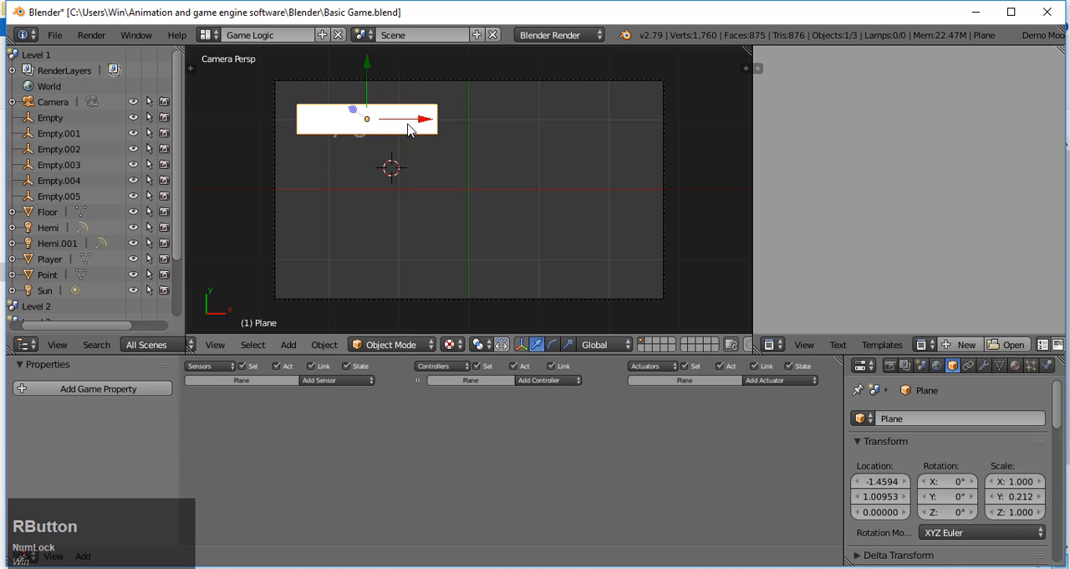
{"action": "left_click", "coordinate": [560, 35]}
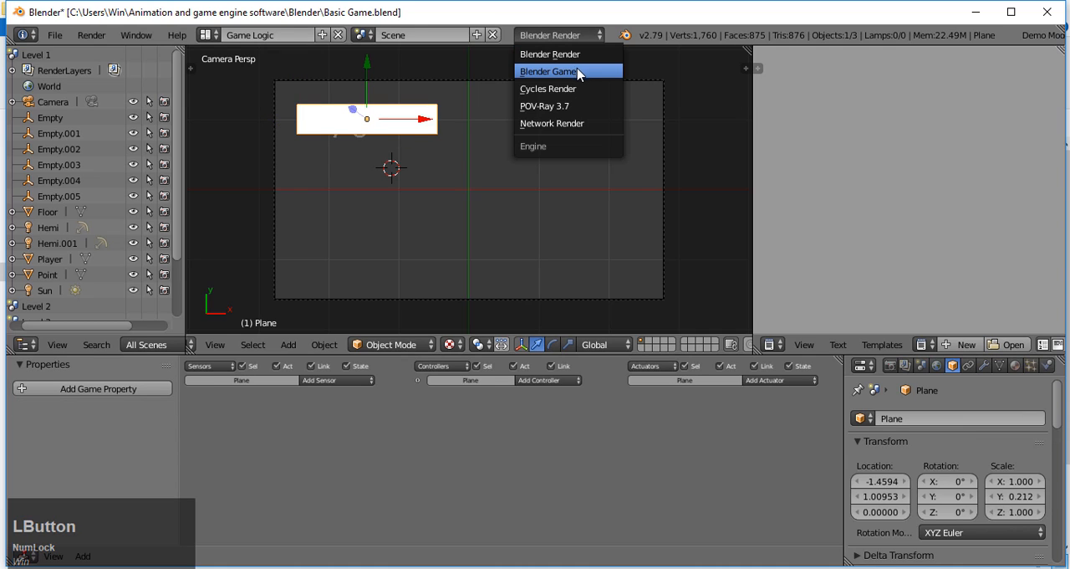
{"action": "left_click", "coordinate": [577, 74]}
Step: Raise the "Play game" text above the plane to about 0.15 on Z and return to the camera view
{"action": "right_click", "coordinate": [358, 138]}
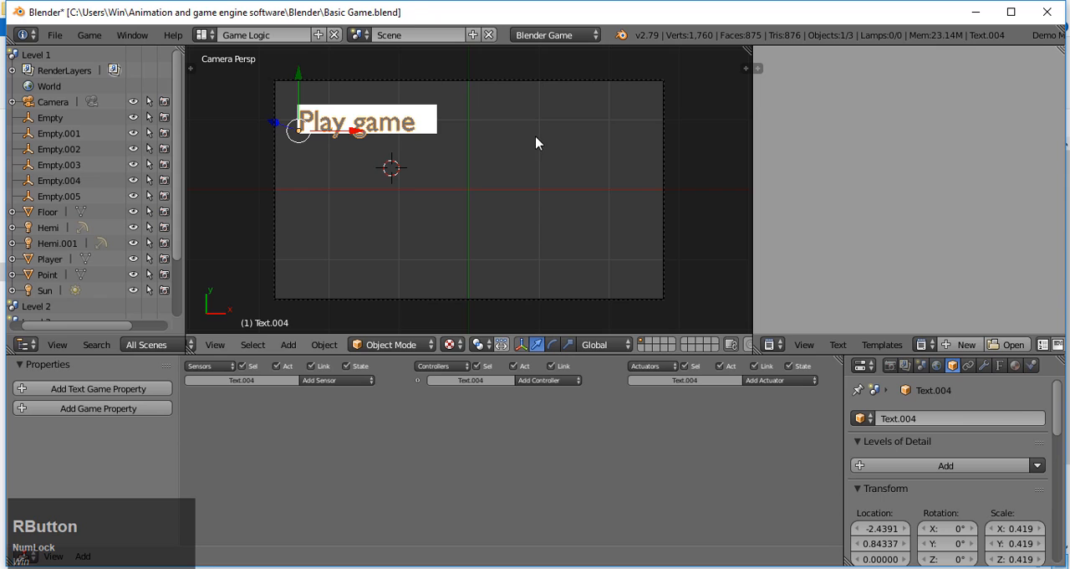
{"action": "key", "text": "KP_0"}
{"action": "scroll", "coordinate": [616, 175], "scroll_direction": "up", "scroll_amount": 3}
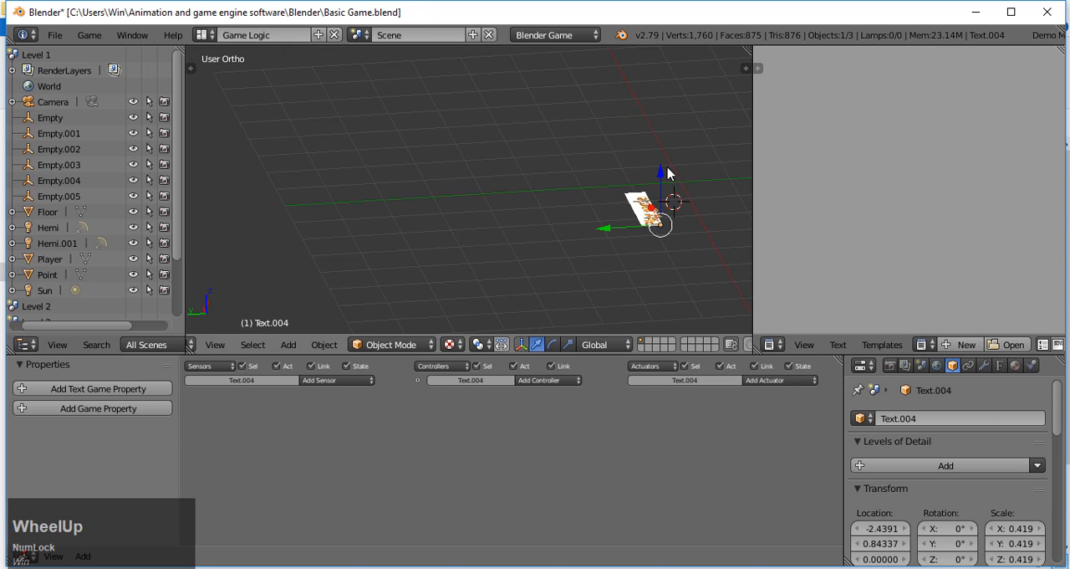
{"action": "middle_click_drag", "start_coordinate": [685, 160], "coordinate": [461, 176], "text": "shift"}
{"action": "scroll", "coordinate": [563, 194], "scroll_direction": "up", "scroll_amount": 2}
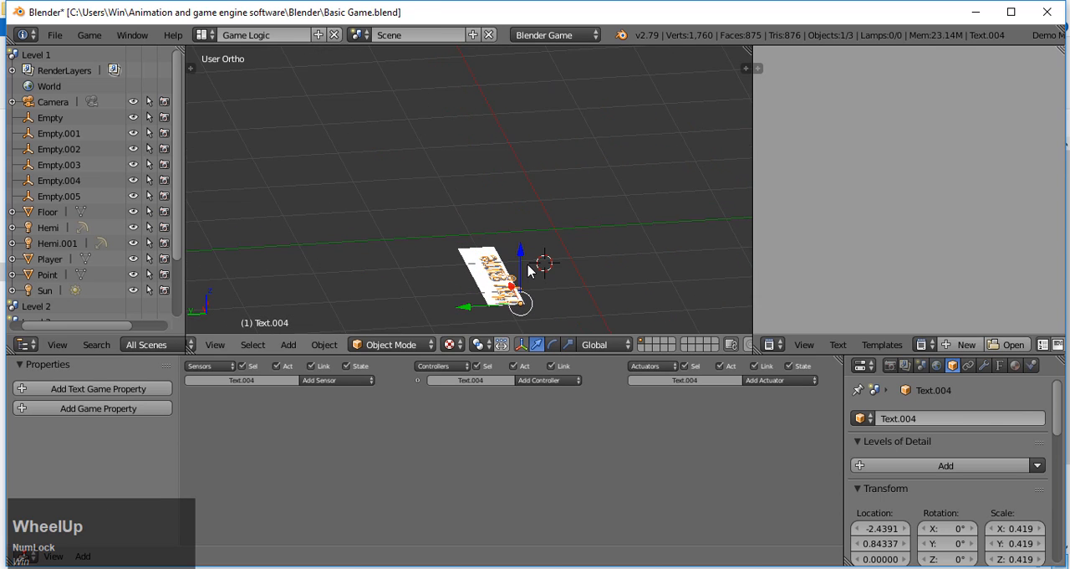
{"action": "left_click_drag", "start_coordinate": [528, 269], "coordinate": [540, 249]}
{"action": "key", "text": "KP_0"}
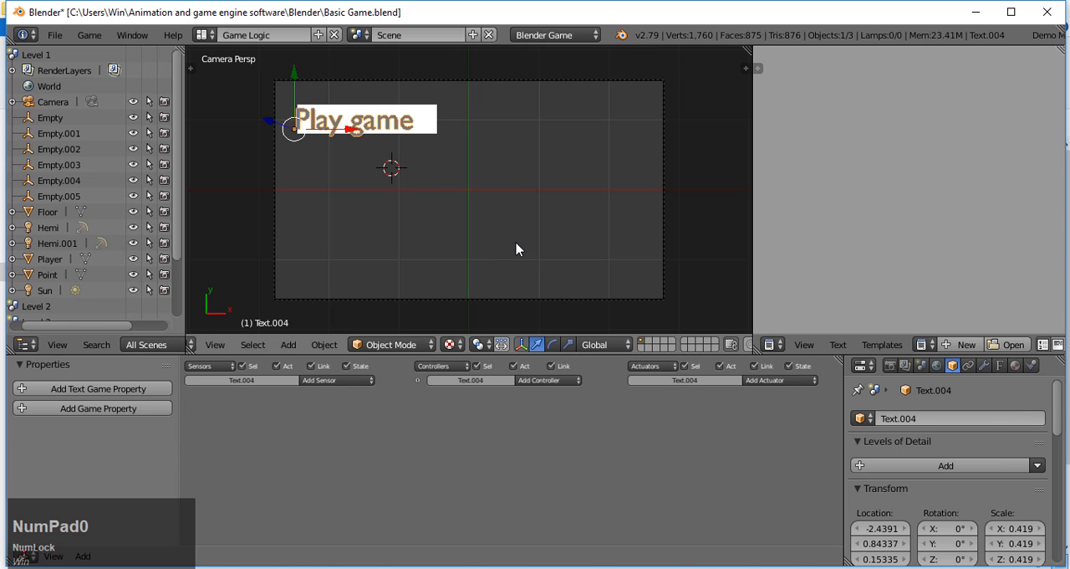
Step: Scale the "Play game" text down to about 0.347 and move it along X to about -2.30
{"action": "key", "text": "s"}
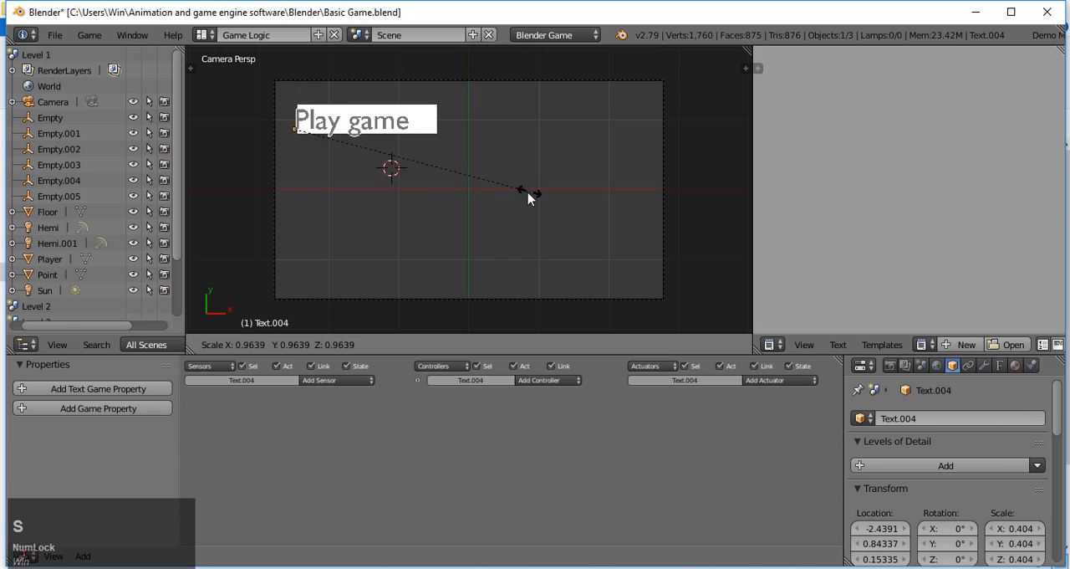
{"action": "left_click", "coordinate": [496, 191]}
{"action": "left_click_drag", "start_coordinate": [356, 141], "coordinate": [400, 128]}
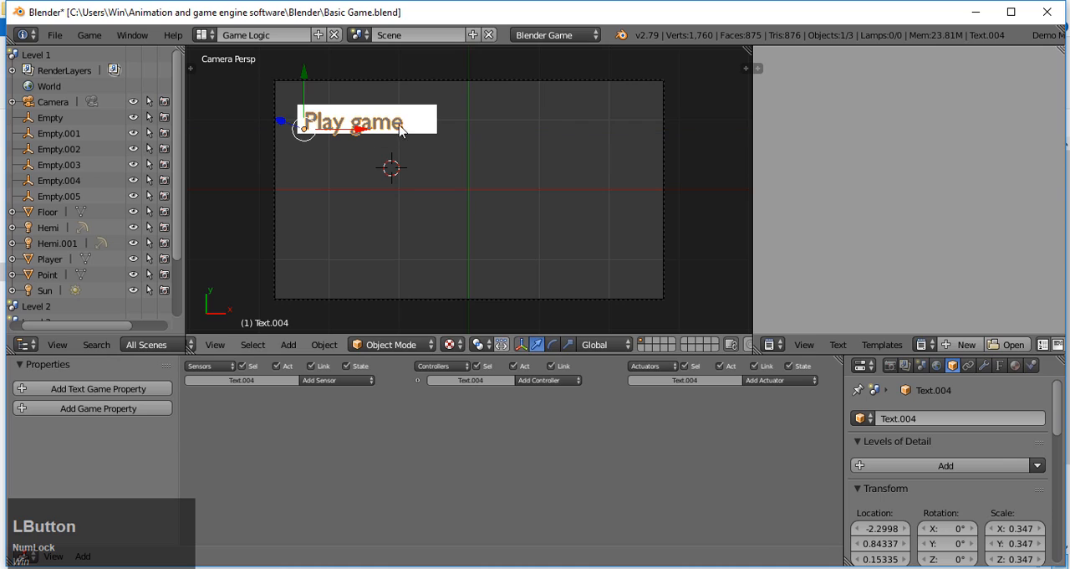
Step: Duplicate the white plane together with its text and place the copies below along Y, with the plane at about Y 0.30
{"action": "right_click", "coordinate": [438, 128], "text": "shift"}
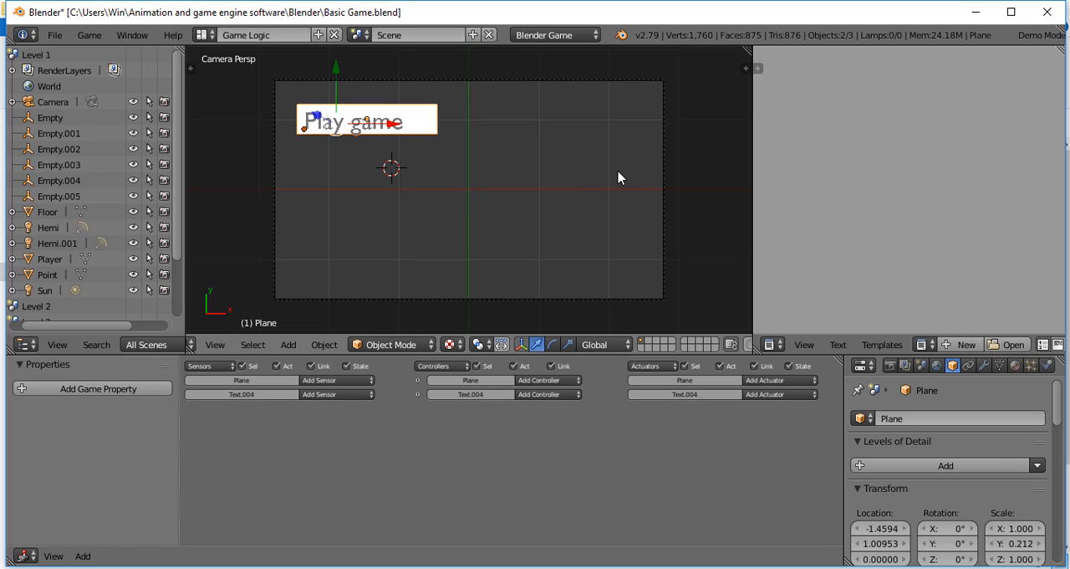
{"action": "key", "text": "shift+d"}
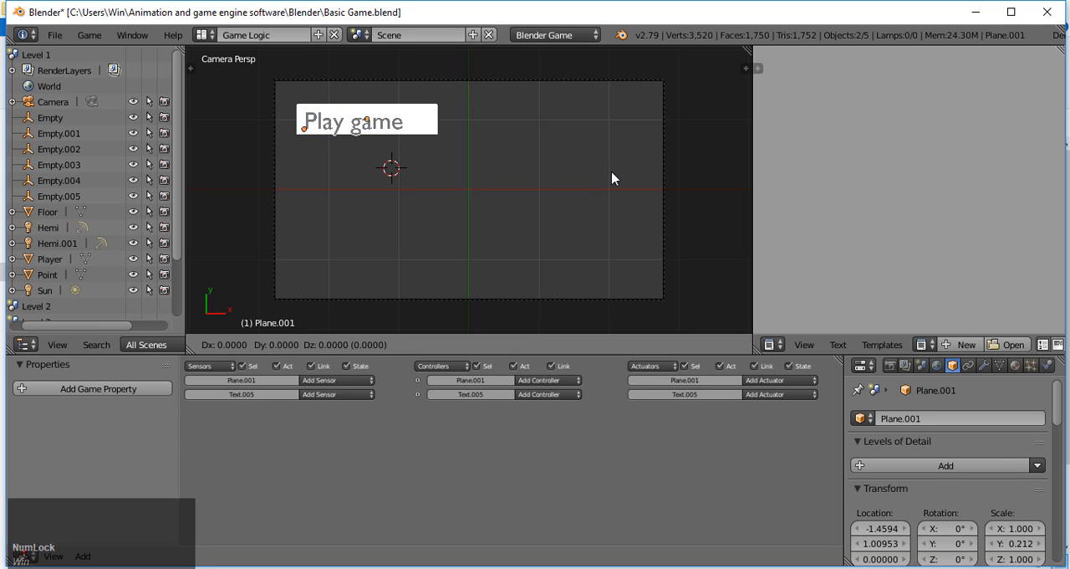
{"action": "key", "text": "y"}
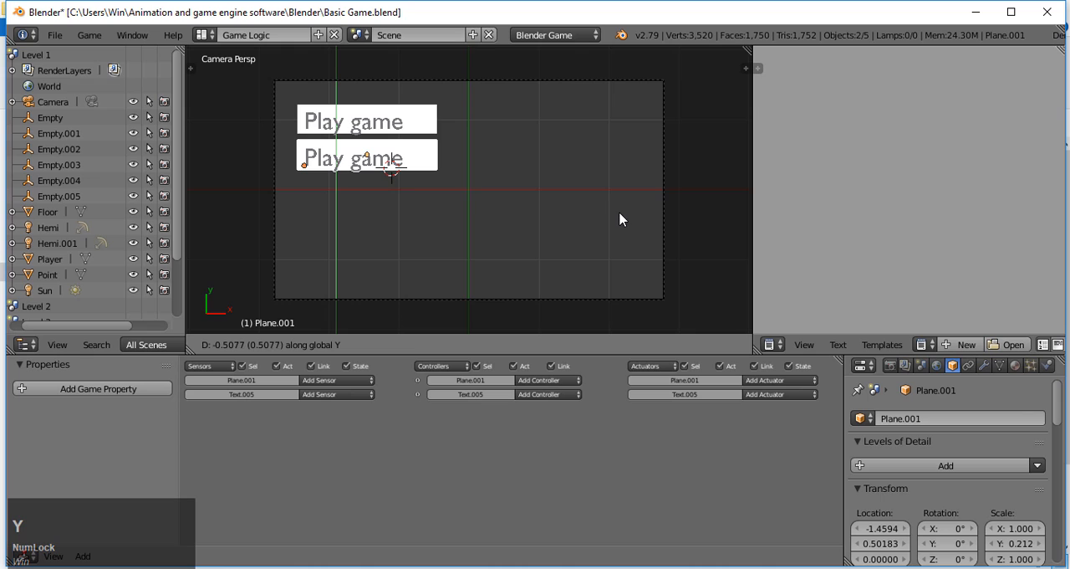
{"action": "left_click", "coordinate": [619, 228]}
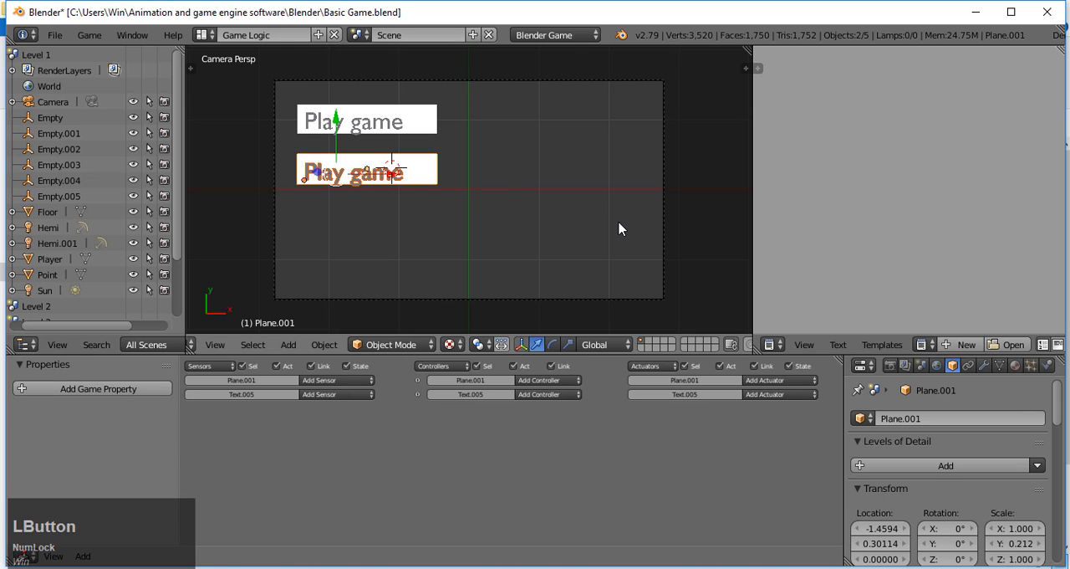
Step: Replace the duplicated text's content with "Exit" and return to Object Mode
{"action": "right_click", "coordinate": [394, 174]}
{"action": "left_click", "coordinate": [386, 343]}
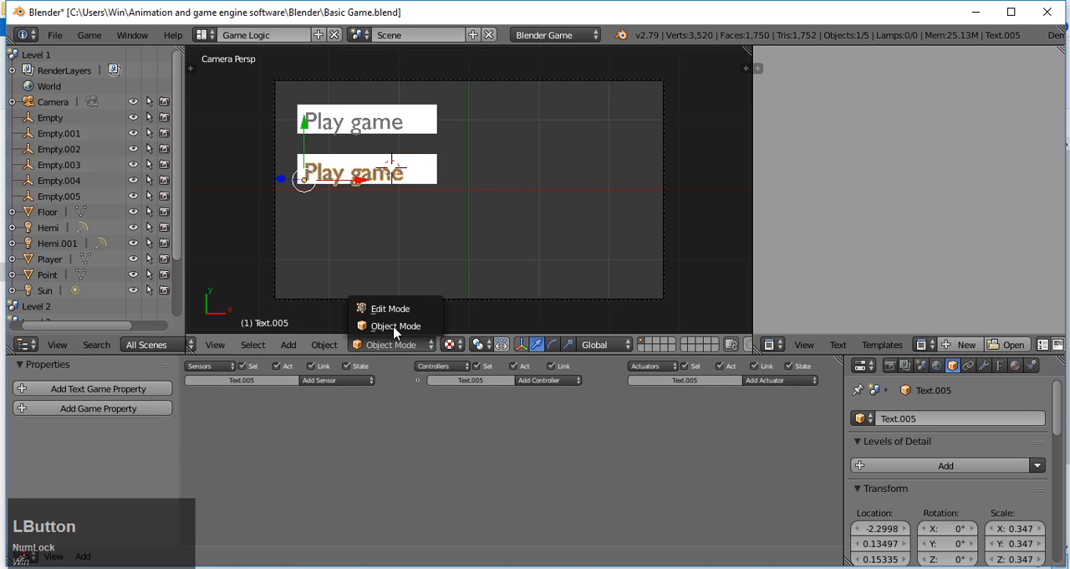
{"action": "left_click", "coordinate": [409, 308]}
{"action": "key", "text": "BackSpace"}
{"action": "key", "text": "BackSpace"}
{"action": "key", "text": "BackSpace"}
{"action": "key", "text": "BackSpace"}
{"action": "key", "text": "BackSpace"}
{"action": "key", "text": "BackSpace"}
{"action": "key", "text": "BackSpace"}
{"action": "key", "text": "BackSpace"}
{"action": "key", "text": "BackSpace"}
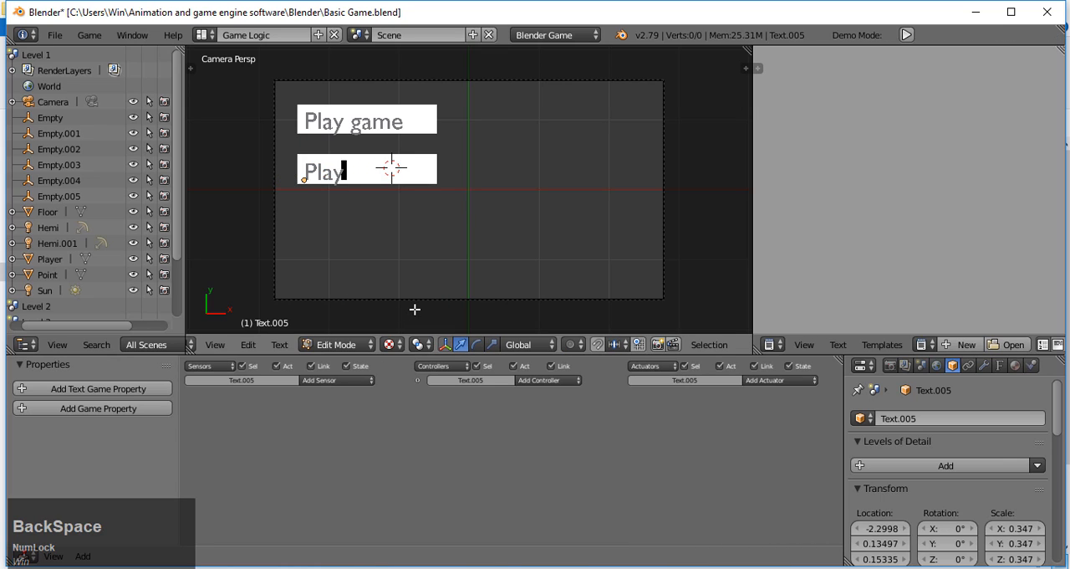
{"action": "key", "text": "Caps_Lock"}
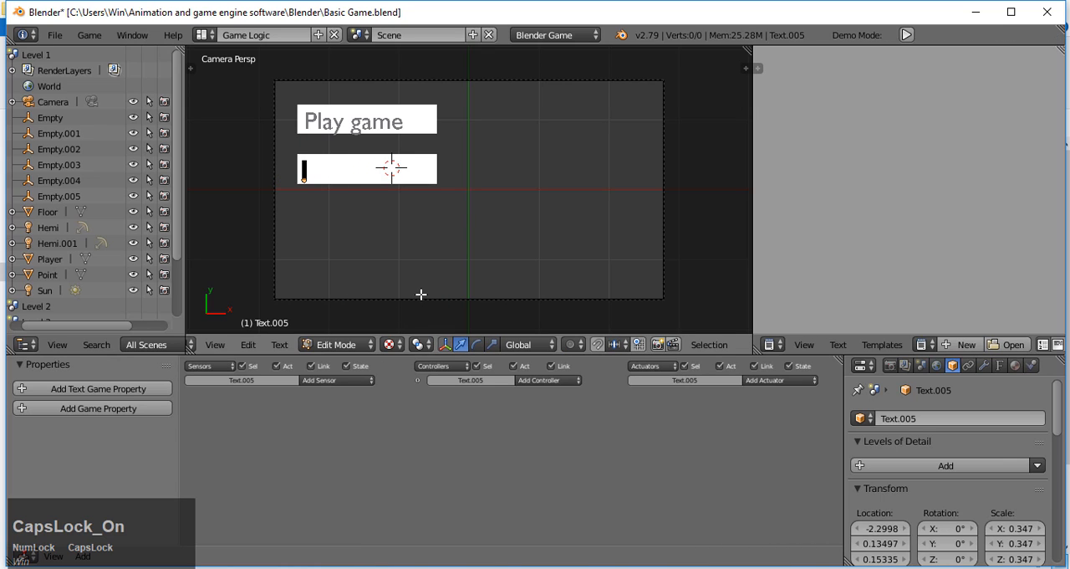
{"action": "type", "text": "E"}
{"action": "key", "text": "Caps_Lock"}
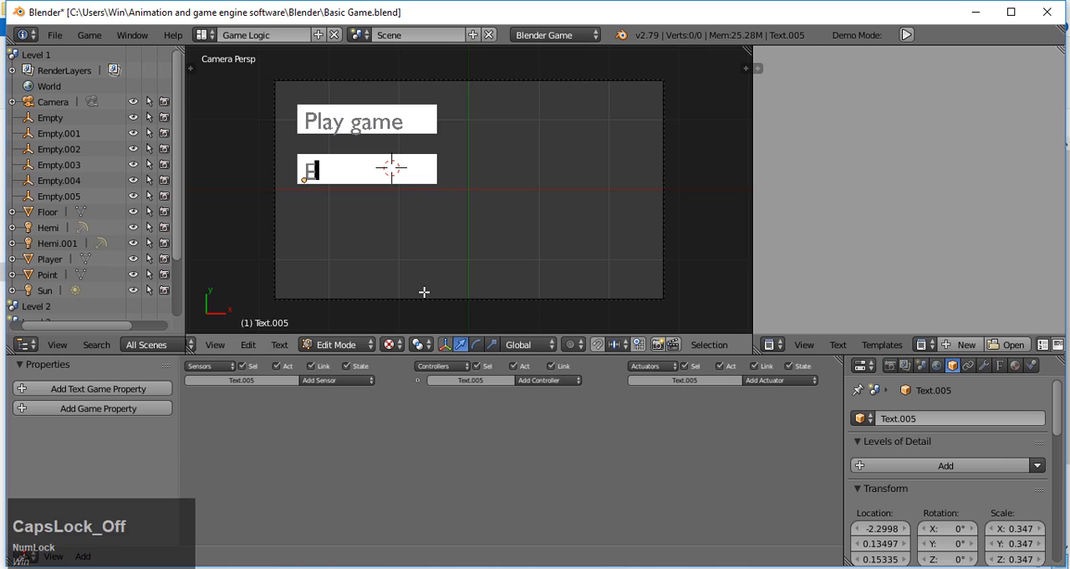
{"action": "type", "text": "xit"}
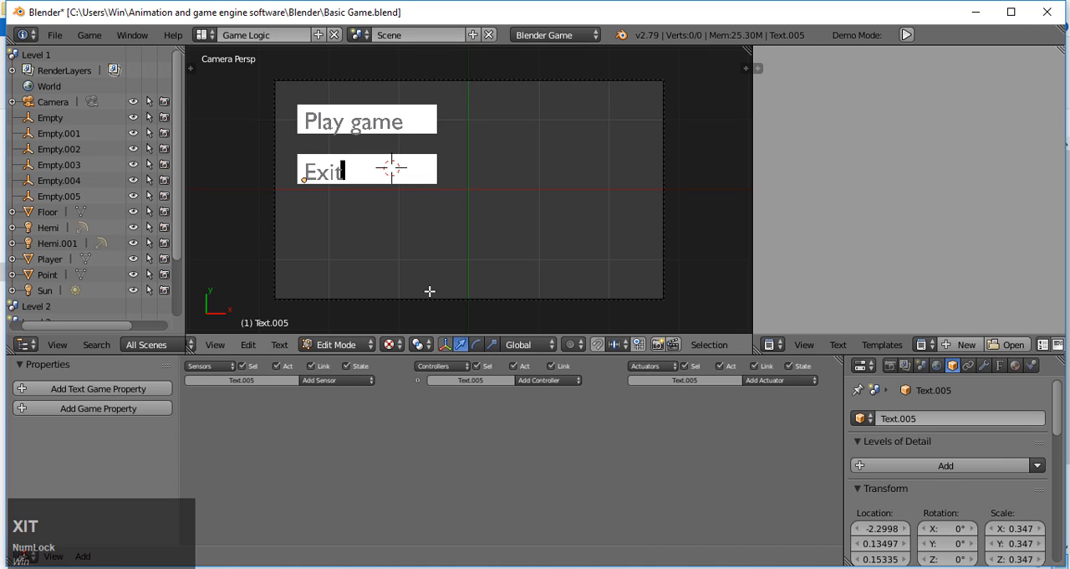
{"action": "left_click", "coordinate": [337, 344]}
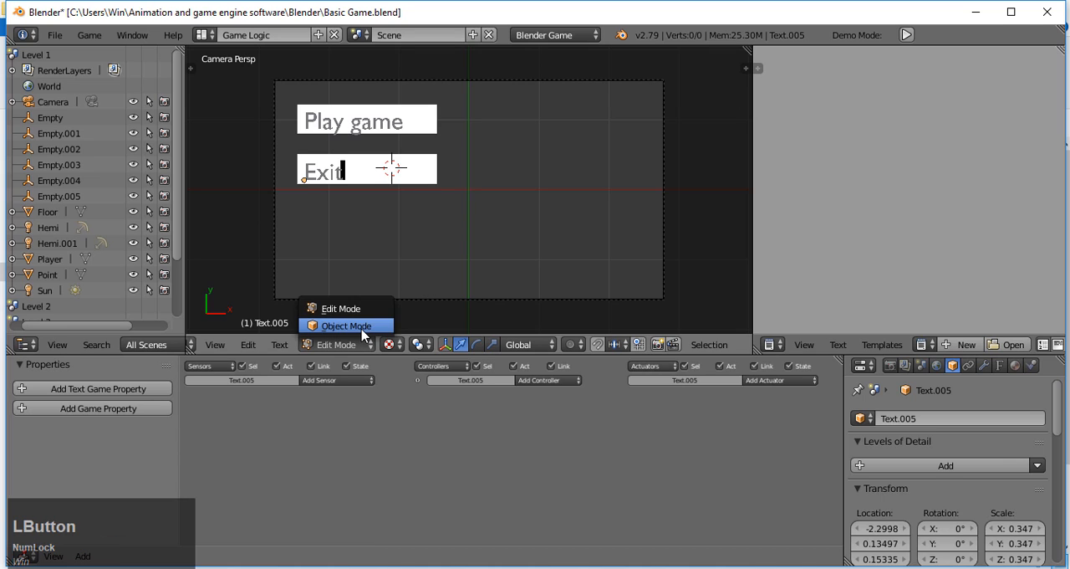
{"action": "left_click", "coordinate": [343, 322]}
Step: Move the "Exit" text along X to about -1.75 to centre it on its plane
{"action": "left_click_drag", "start_coordinate": [354, 178], "coordinate": [393, 179]}
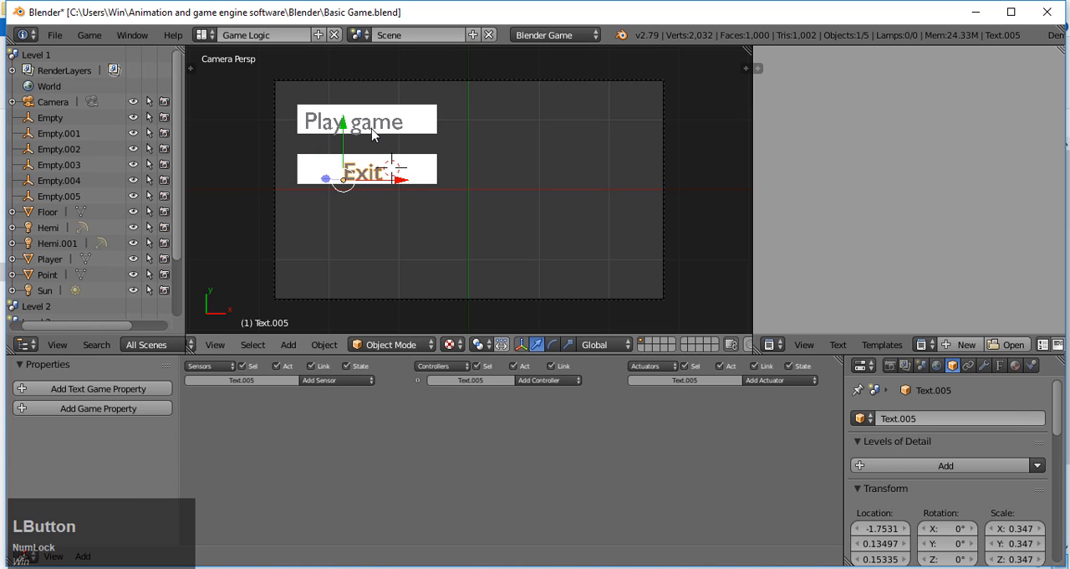
{"action": "right_click", "coordinate": [374, 136]}
{"action": "right_click", "coordinate": [382, 180]}
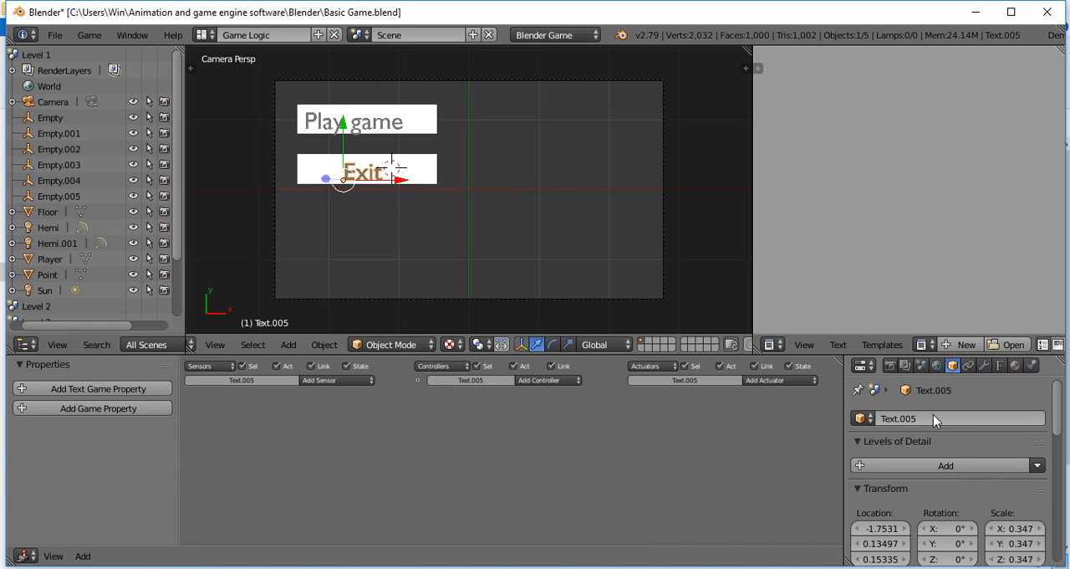
Step: Set the game engine's shading mode to GLSL in the render settings
{"action": "left_click", "coordinate": [888, 367]}
{"action": "scroll", "coordinate": [918, 388], "scroll_direction": "down", "scroll_amount": 8}
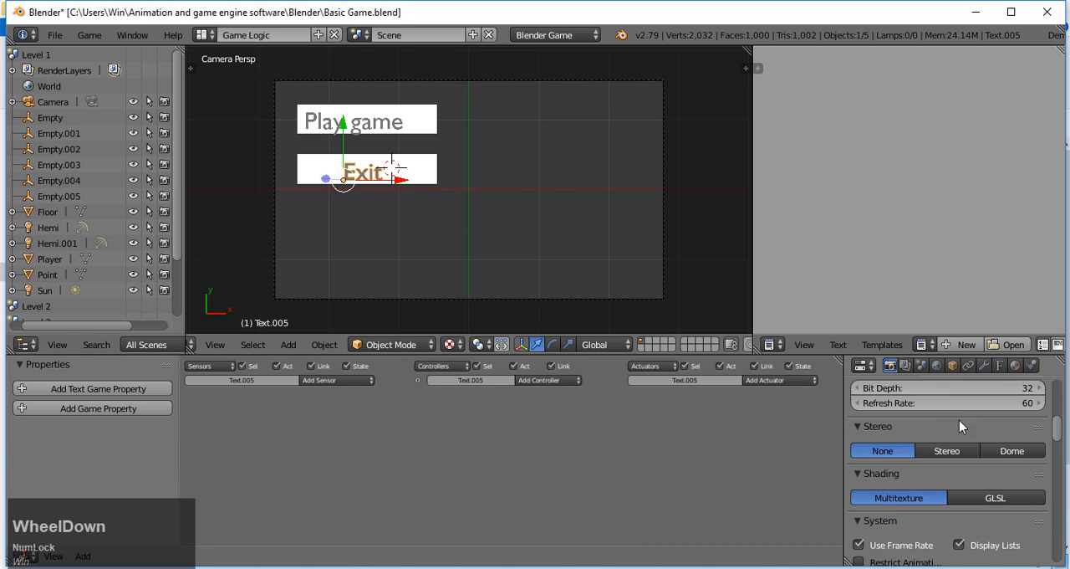
{"action": "left_click", "coordinate": [997, 496]}
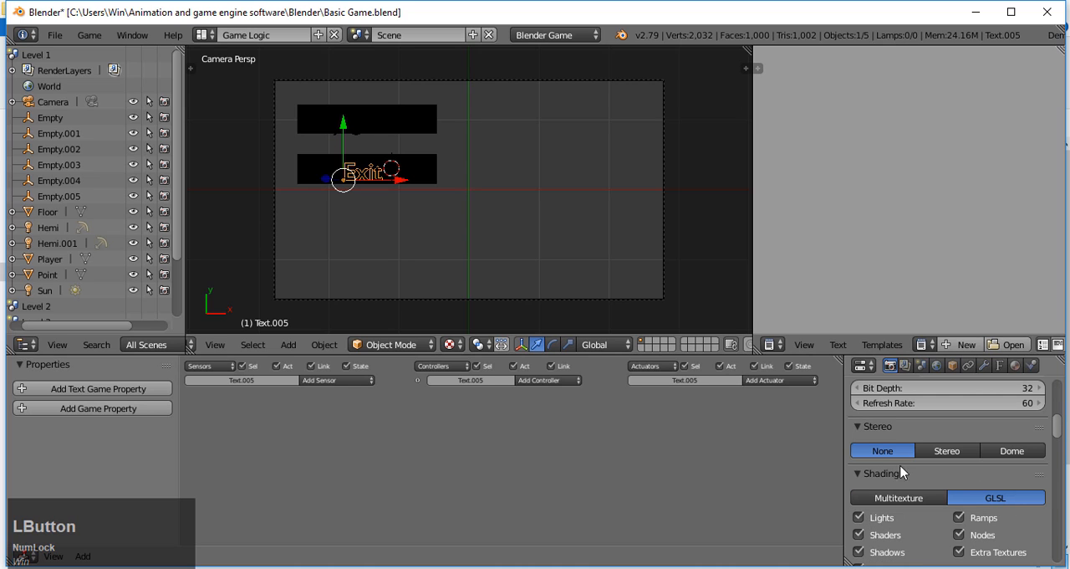
Step: Add a Hemi lamp, raise it along Z above the two button planes, and return to the camera view
{"action": "key", "text": "KP_0"}
{"action": "key", "text": "KP_0"}
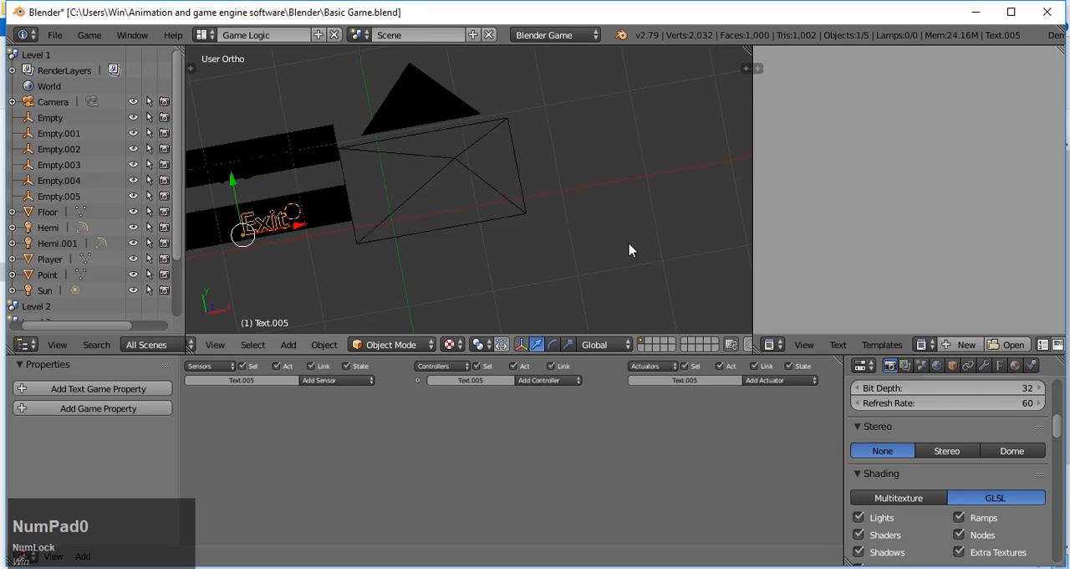
{"action": "key", "text": "shift+a"}
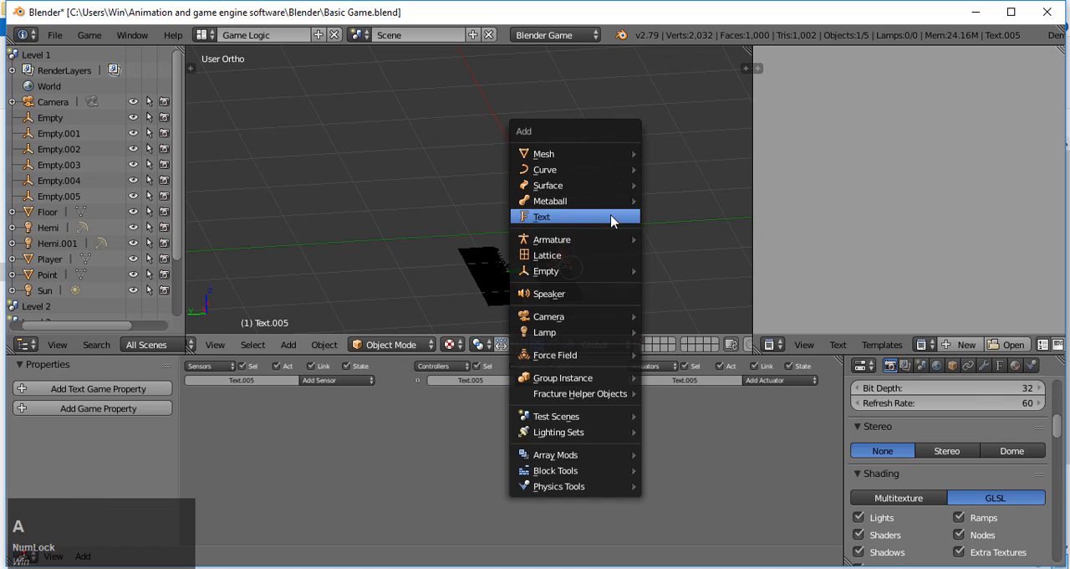
{"action": "mouse_move", "coordinate": [618, 334]}
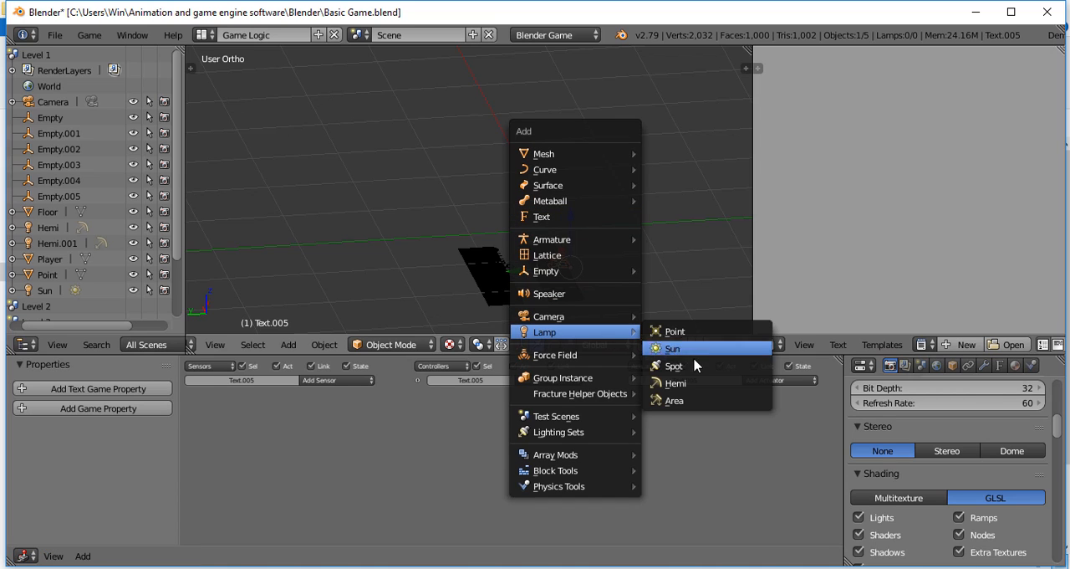
{"action": "left_click", "coordinate": [687, 383]}
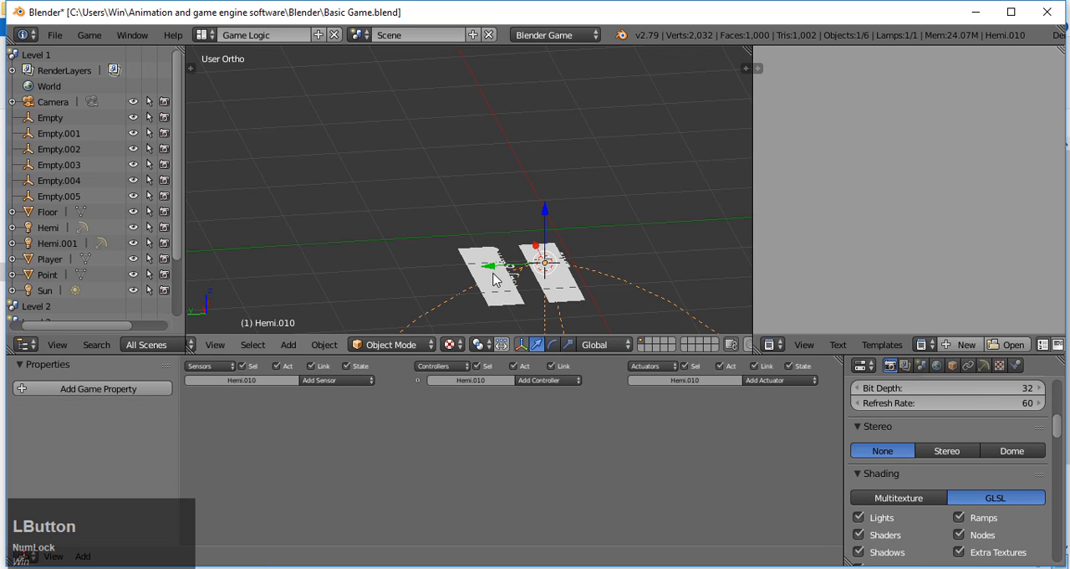
{"action": "left_click_drag", "start_coordinate": [546, 224], "coordinate": [607, 152]}
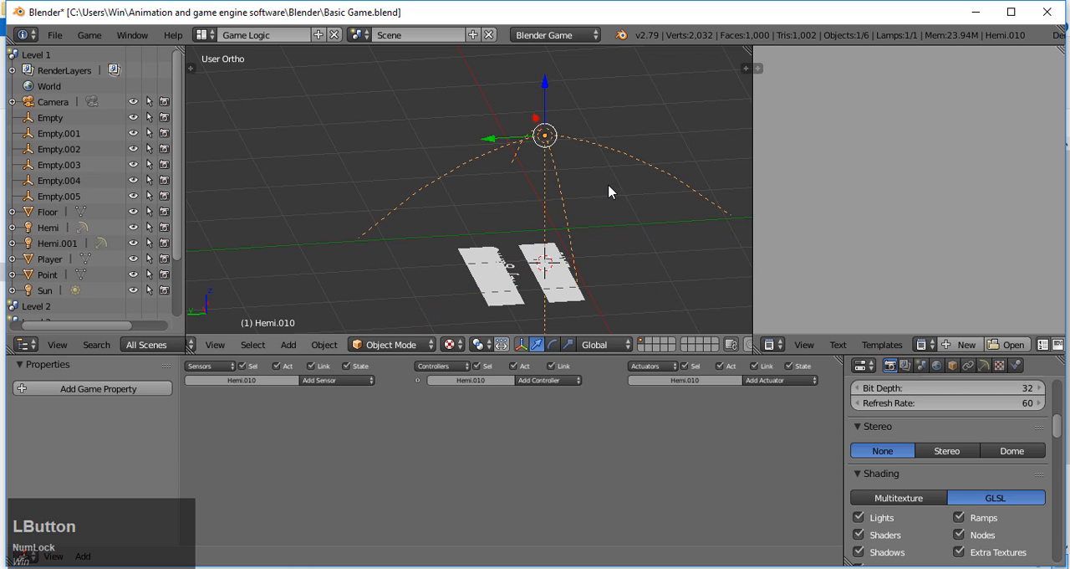
{"action": "key", "text": "KP_0"}
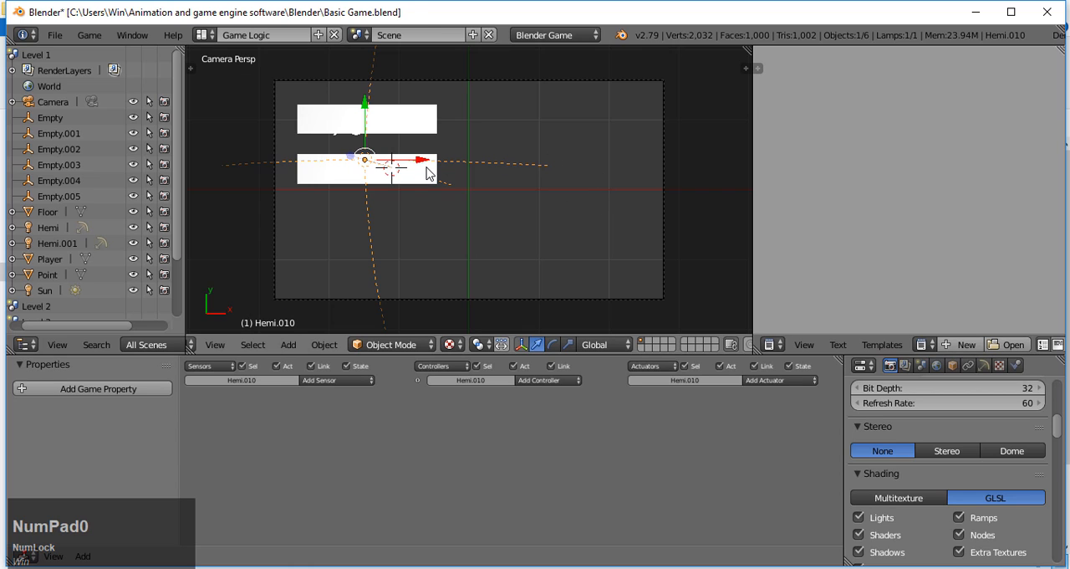
Step: Give the plane behind "Exit" a new material with a green diffuse colour of about R 0.019, G 0.800, B 0.000
{"action": "right_click", "coordinate": [427, 173]}
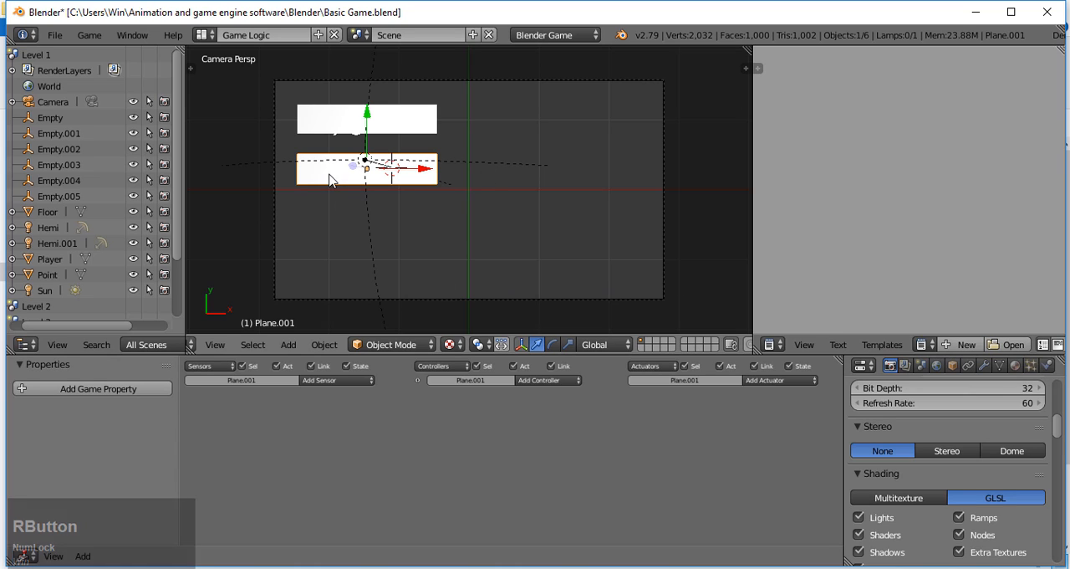
{"action": "left_click", "coordinate": [1014, 365]}
{"action": "left_click", "coordinate": [917, 469]}
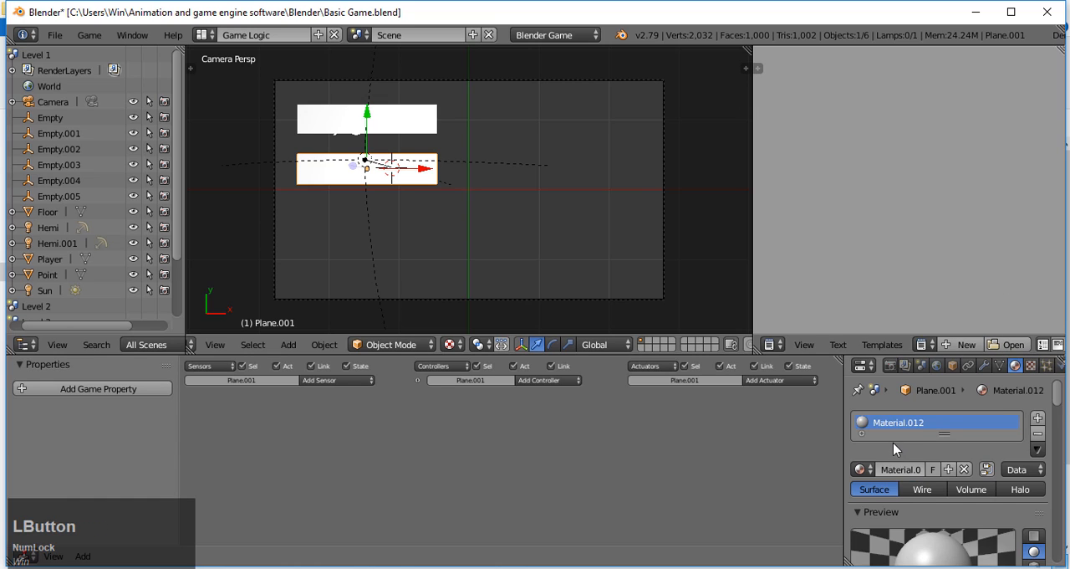
{"action": "scroll", "coordinate": [911, 468], "scroll_direction": "down", "scroll_amount": 5}
{"action": "left_click", "coordinate": [917, 507]}
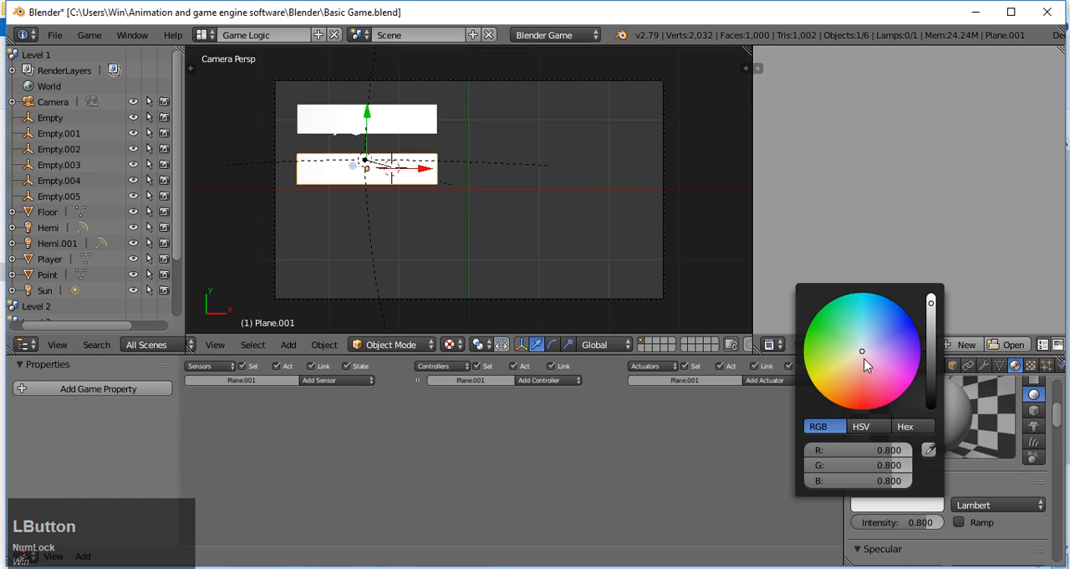
{"action": "left_click_drag", "start_coordinate": [864, 360], "coordinate": [828, 326]}
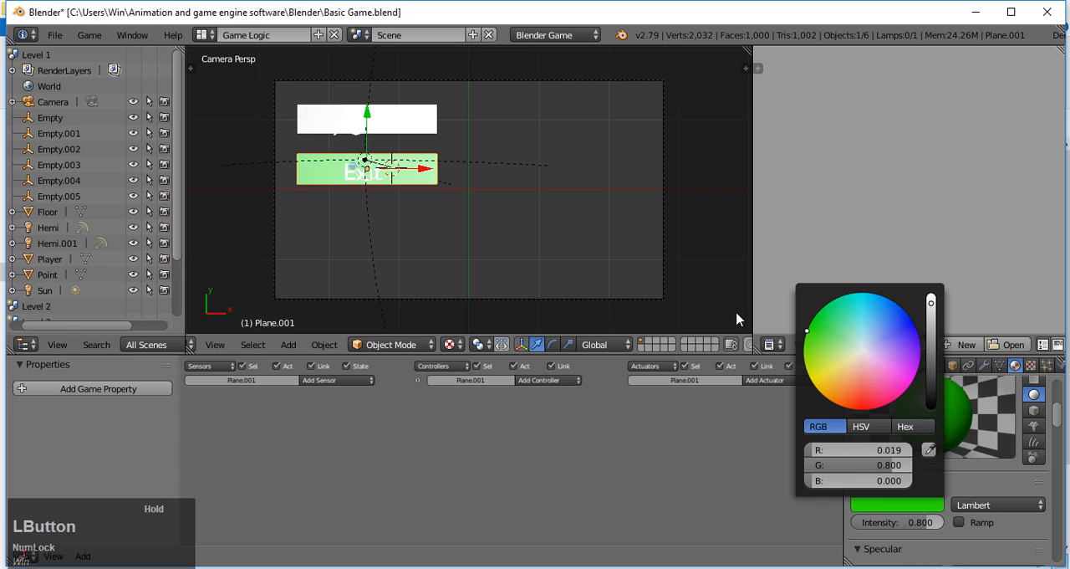
Step: Assign the existing green Material.012 to the plane behind "Play game"
{"action": "right_click", "coordinate": [414, 132]}
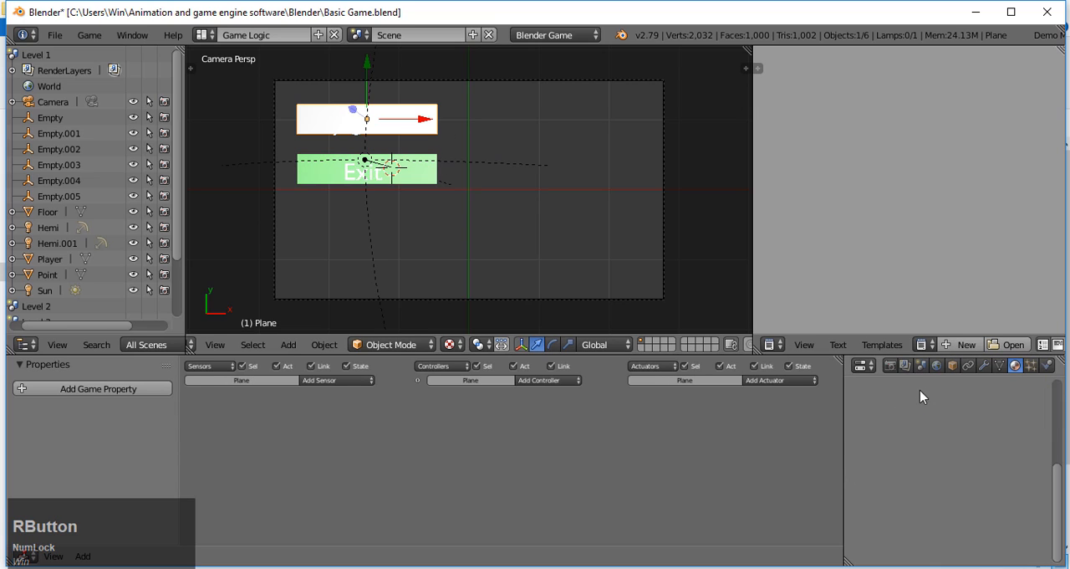
{"action": "scroll", "coordinate": [920, 393], "scroll_direction": "up", "scroll_amount": 5}
{"action": "left_click", "coordinate": [860, 437]}
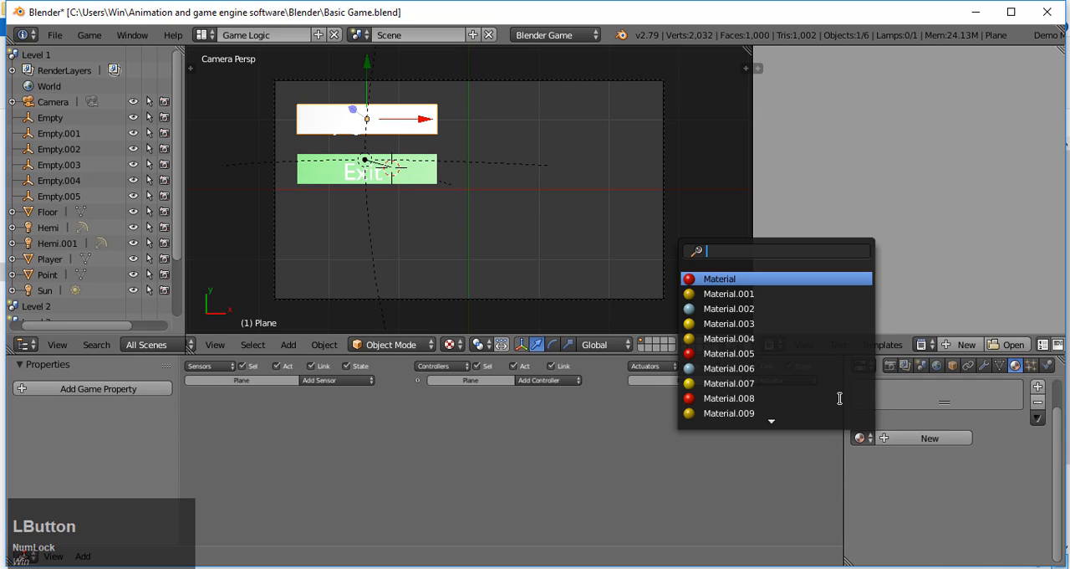
{"action": "scroll", "coordinate": [804, 406], "scroll_direction": "down", "scroll_amount": 5}
{"action": "scroll", "coordinate": [804, 412], "scroll_direction": "down", "scroll_amount": 6}
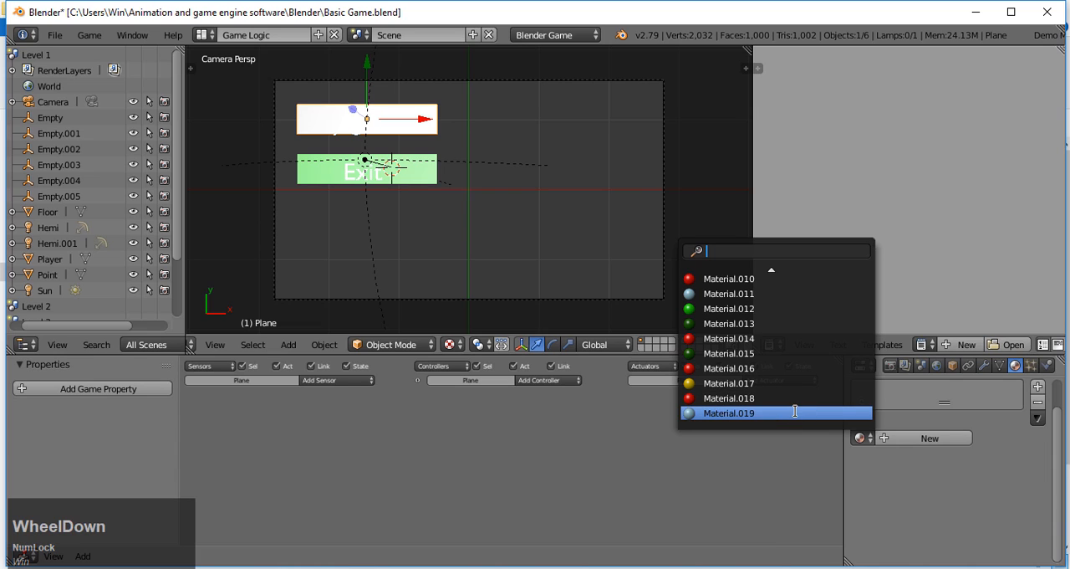
{"action": "scroll", "coordinate": [795, 368], "scroll_direction": "up", "scroll_amount": 2}
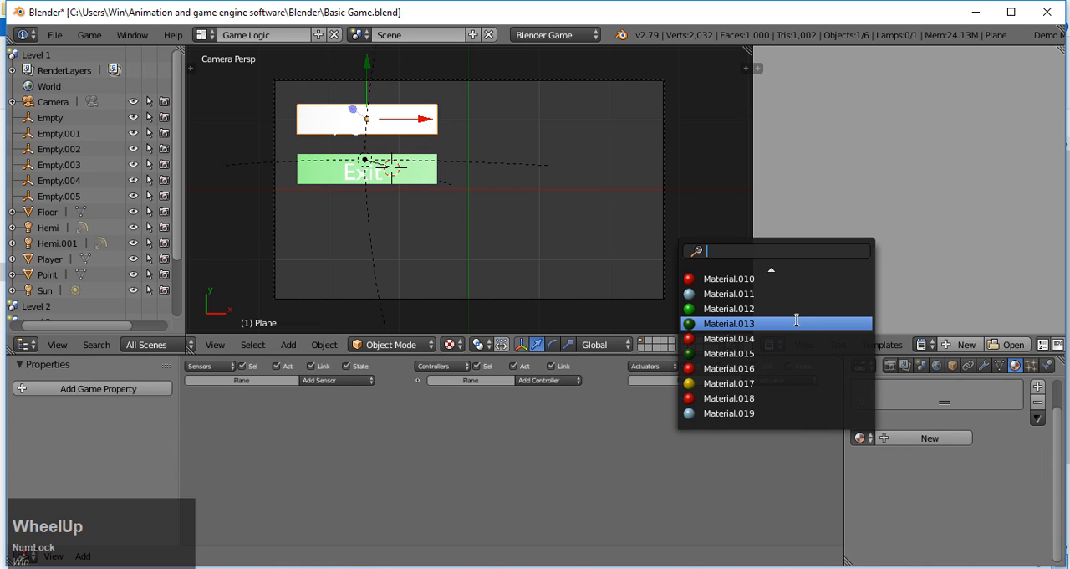
{"action": "left_click", "coordinate": [788, 309]}
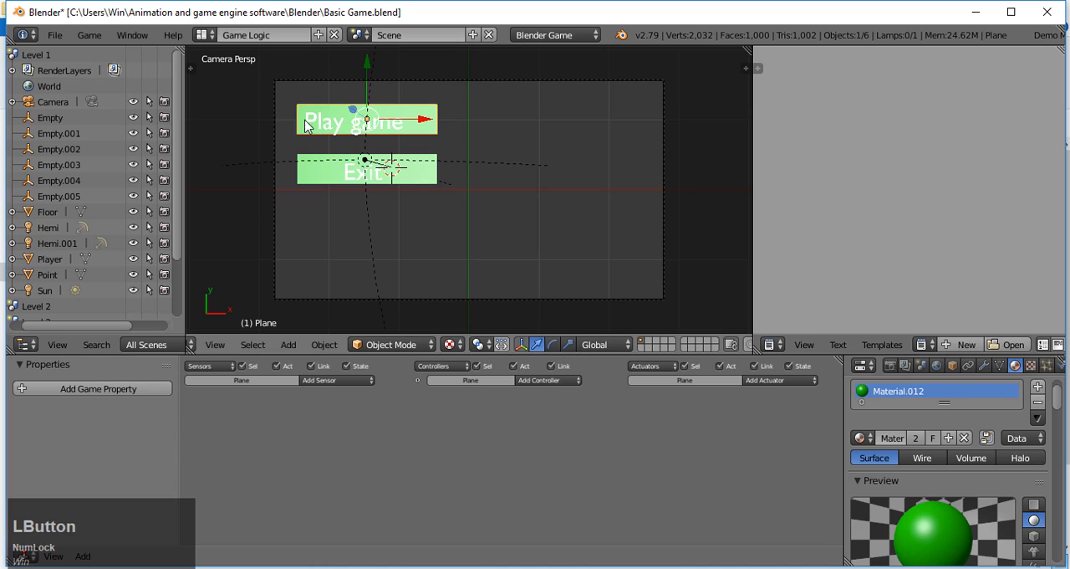
Step: Nudge the "Play game" text slightly up along Y on its plane, test-running the game before and after the adjustment
{"action": "key", "text": "p"}
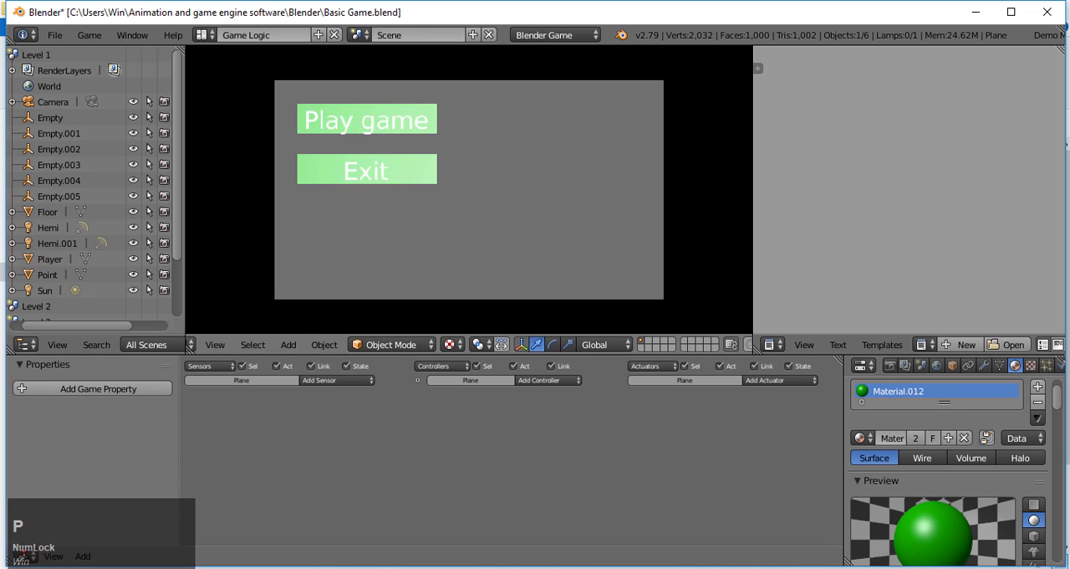
{"action": "key", "text": "Escape"}
{"action": "right_click", "coordinate": [376, 129]}
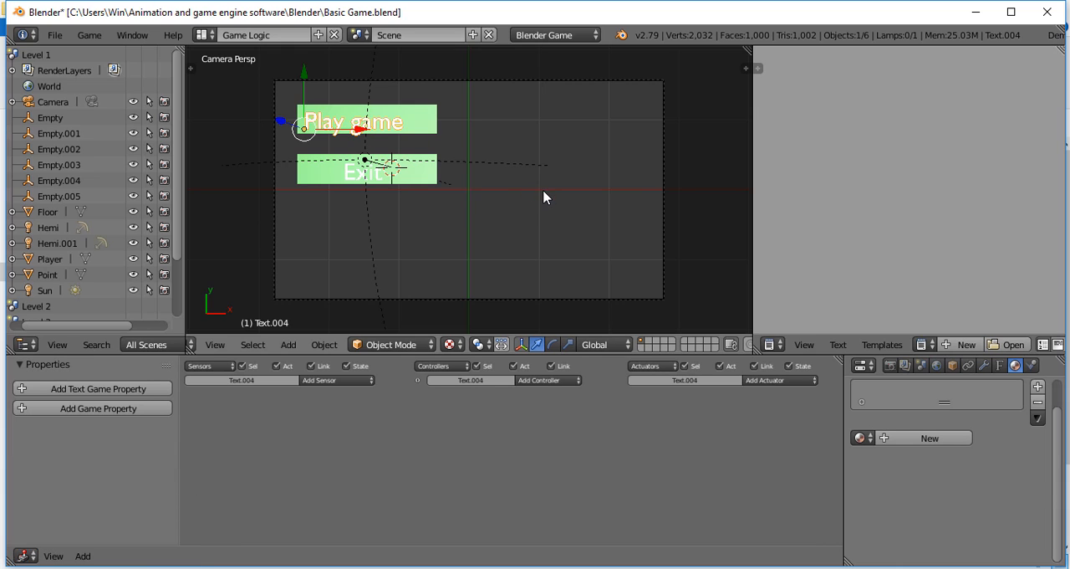
{"action": "key", "text": "p"}
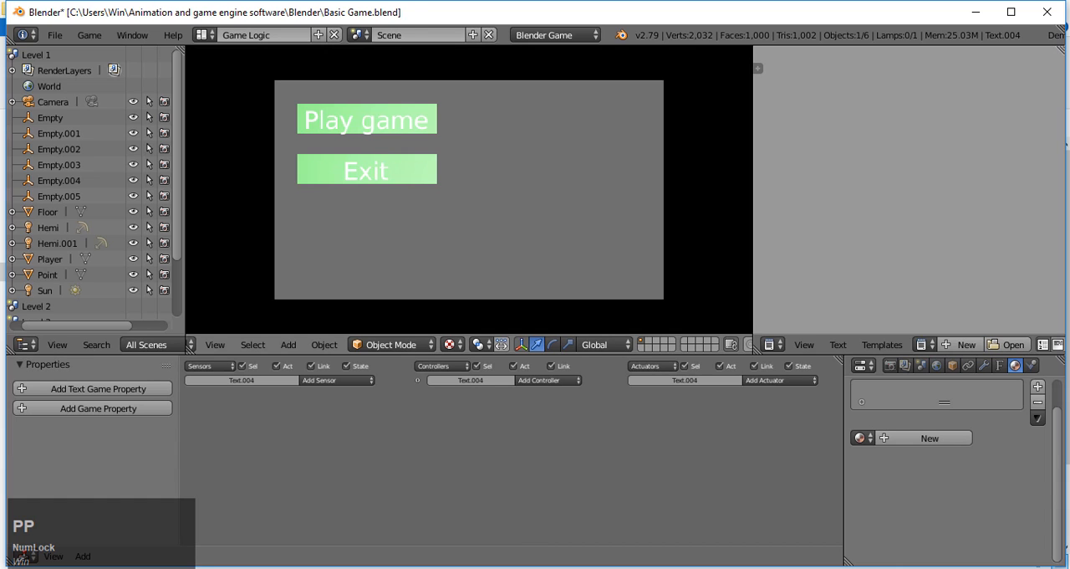
{"action": "key", "text": "Escape"}
{"action": "left_click_drag", "start_coordinate": [301, 98], "coordinate": [311, 100]}
{"action": "key", "text": "p"}
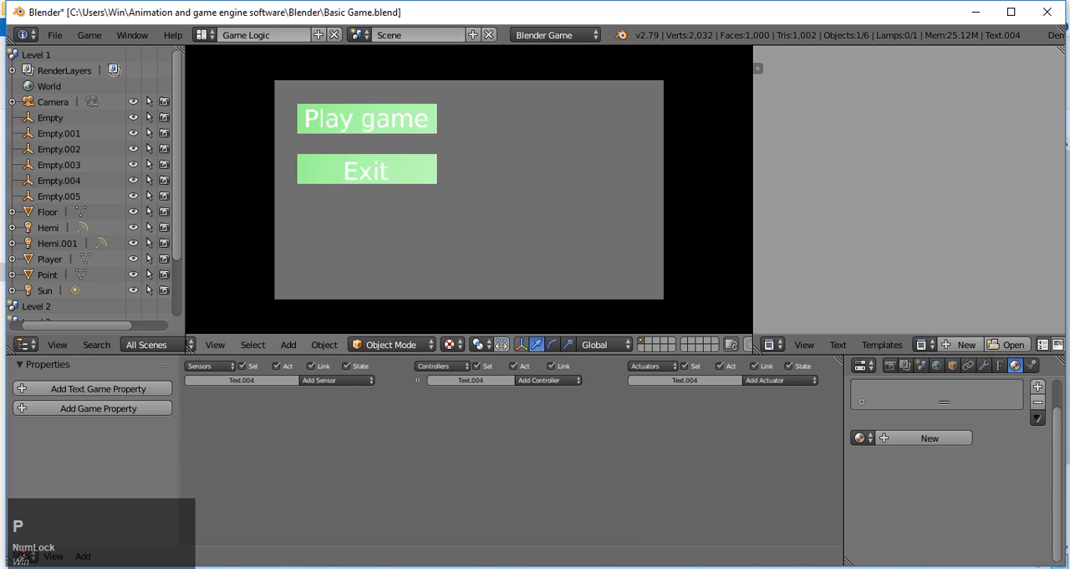
Step: Scale the "Play game" text down slightly and nudge it along X to centre it on its plane, test-running the game after each adjustment
{"action": "key", "text": "Escape"}
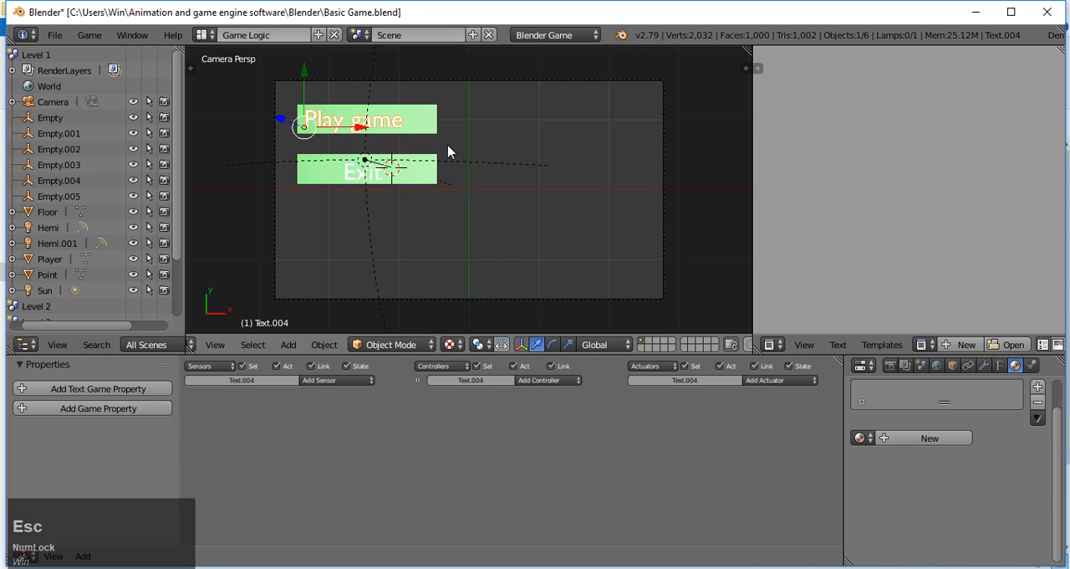
{"action": "key", "text": "s"}
{"action": "left_click", "coordinate": [525, 167]}
{"action": "key", "text": "p"}
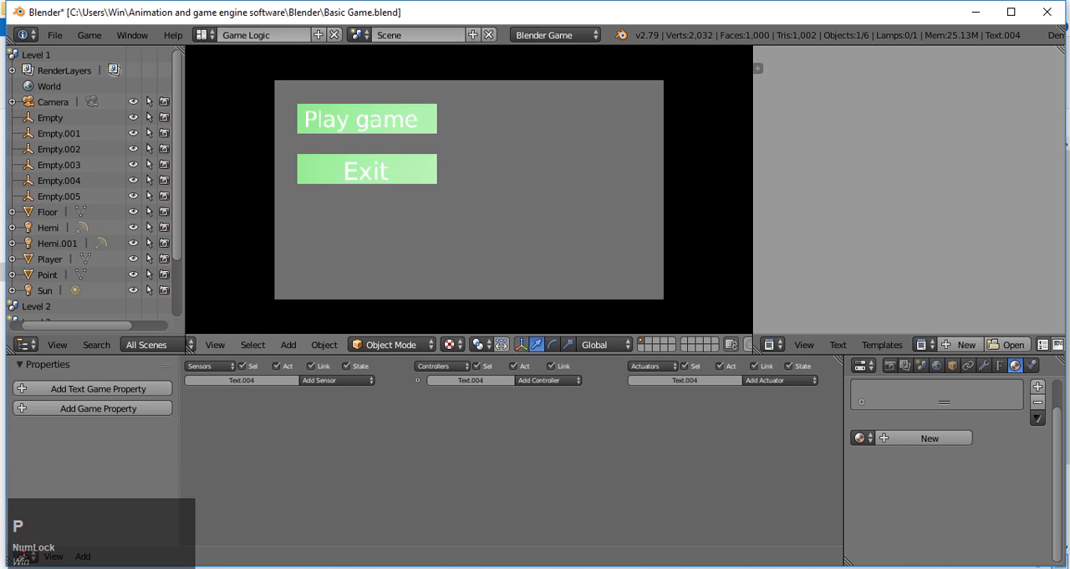
{"action": "key", "text": "Escape"}
{"action": "left_click_drag", "start_coordinate": [365, 126], "coordinate": [370, 128]}
{"action": "key", "text": "p"}
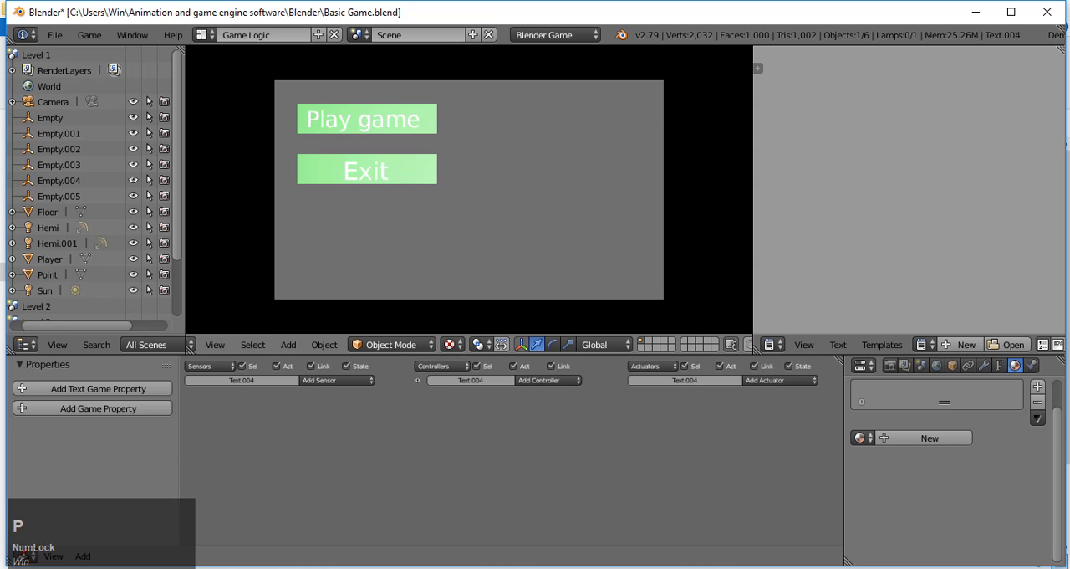
{"action": "key", "text": "Escape"}
Step: Nudge the "Exit" text slightly up on its plane and test-run the game to check its placement
{"action": "left_click", "coordinate": [351, 176]}
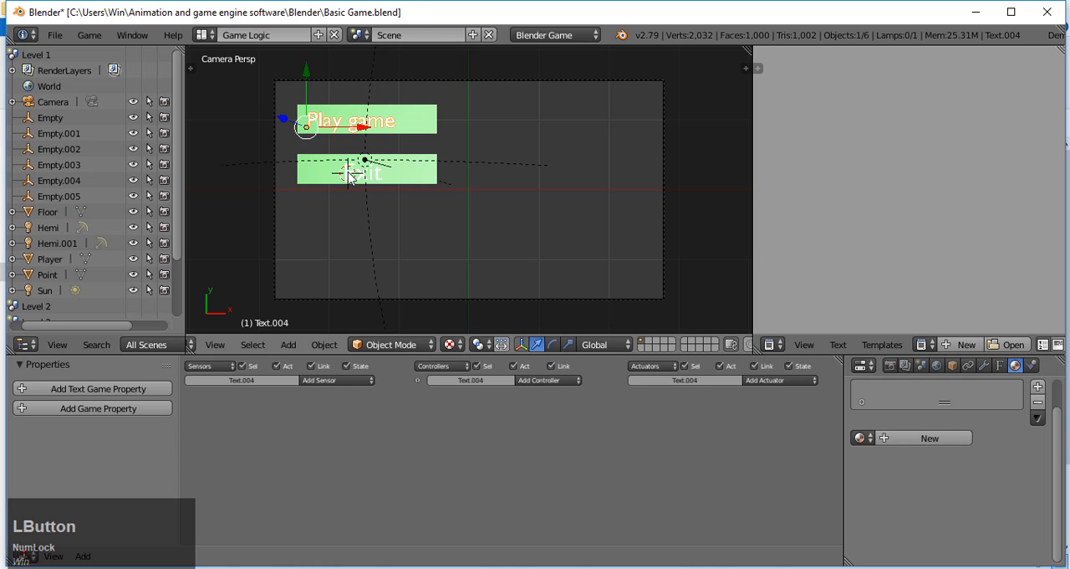
{"action": "right_click", "coordinate": [346, 183]}
{"action": "left_click_drag", "start_coordinate": [345, 168], "coordinate": [358, 172]}
{"action": "key", "text": "p"}
{"action": "key", "text": "Escape"}
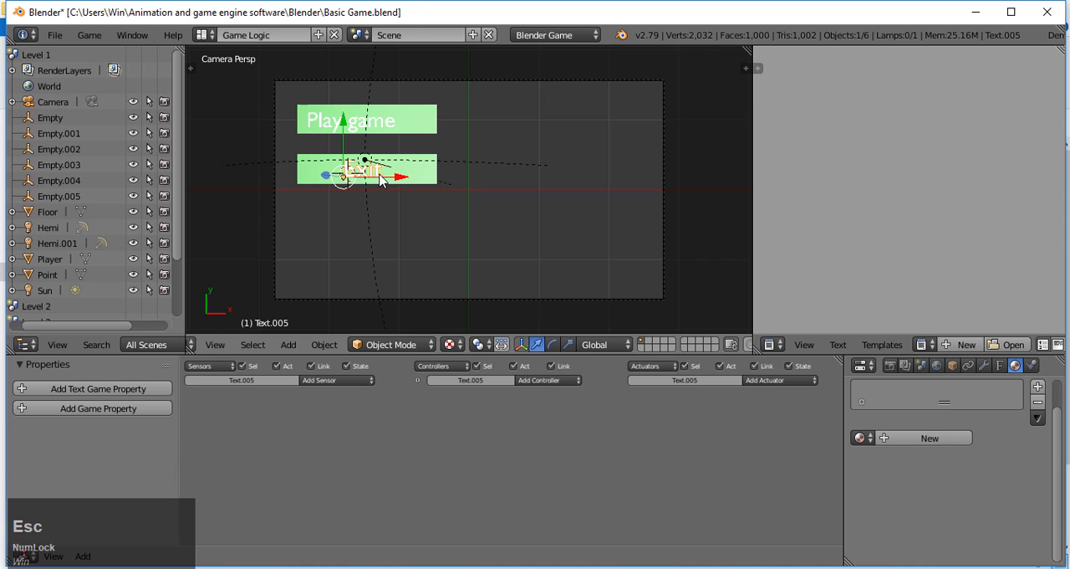
Step: Parent the "Play game" text to the plane behind it using the Object parent type
{"action": "right_click", "coordinate": [431, 170]}
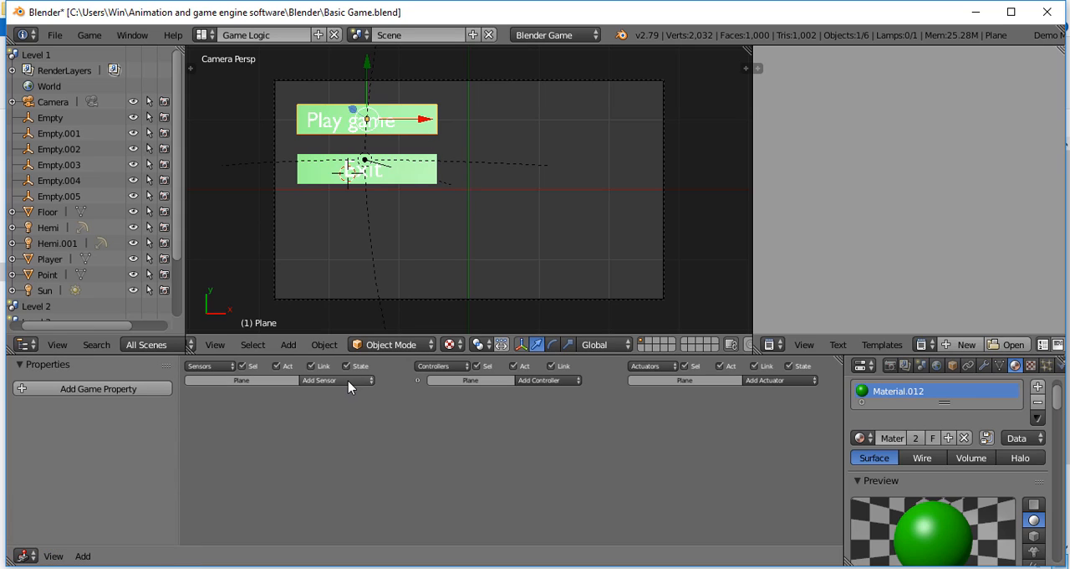
{"action": "right_click", "coordinate": [376, 130]}
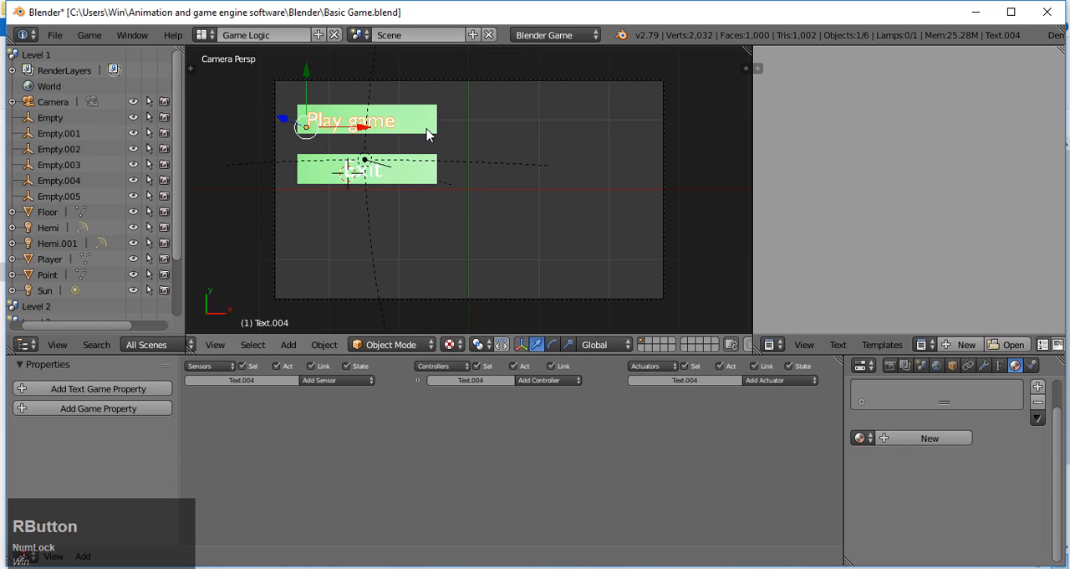
{"action": "key", "text": "ctrl"}
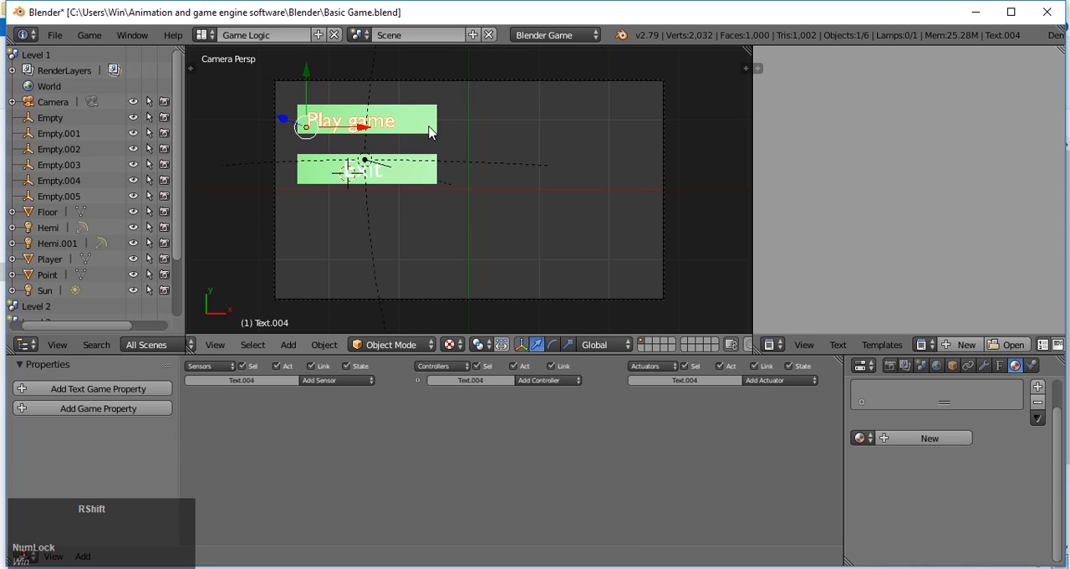
{"action": "right_click", "coordinate": [431, 131], "text": "shift"}
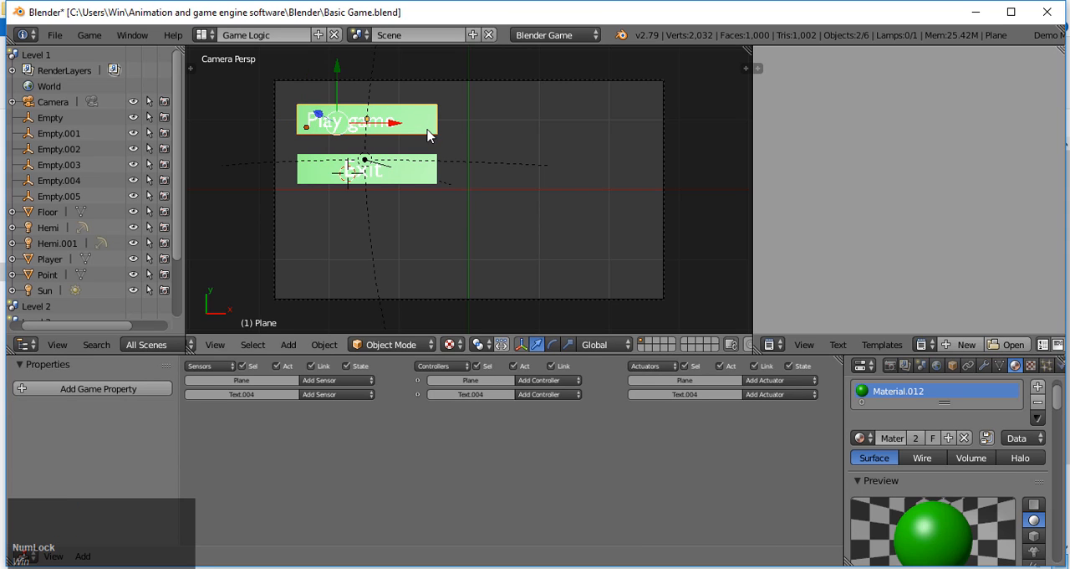
{"action": "key", "text": "ctrl+p"}
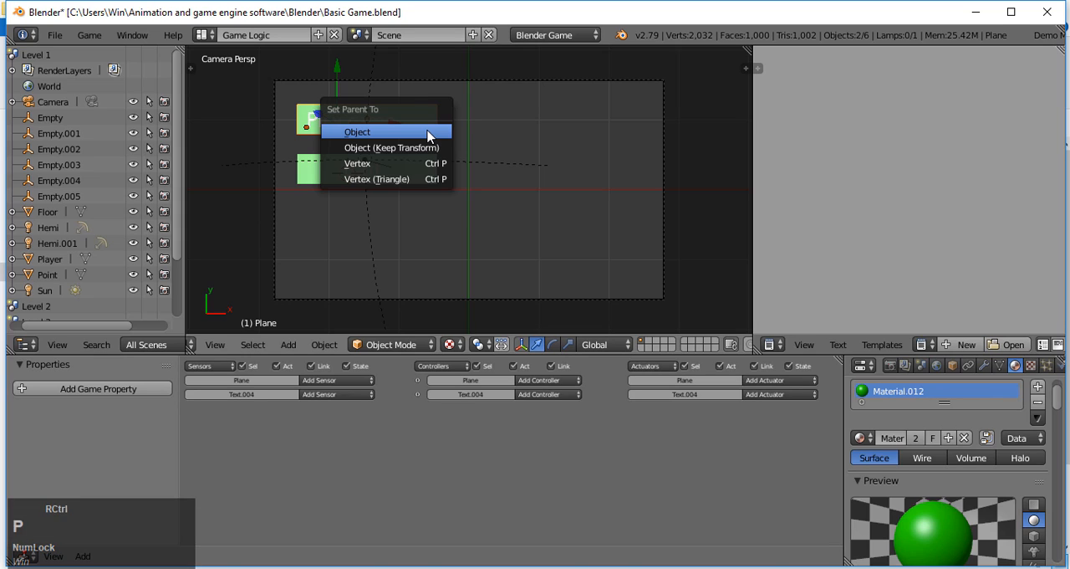
{"action": "left_click", "coordinate": [427, 135]}
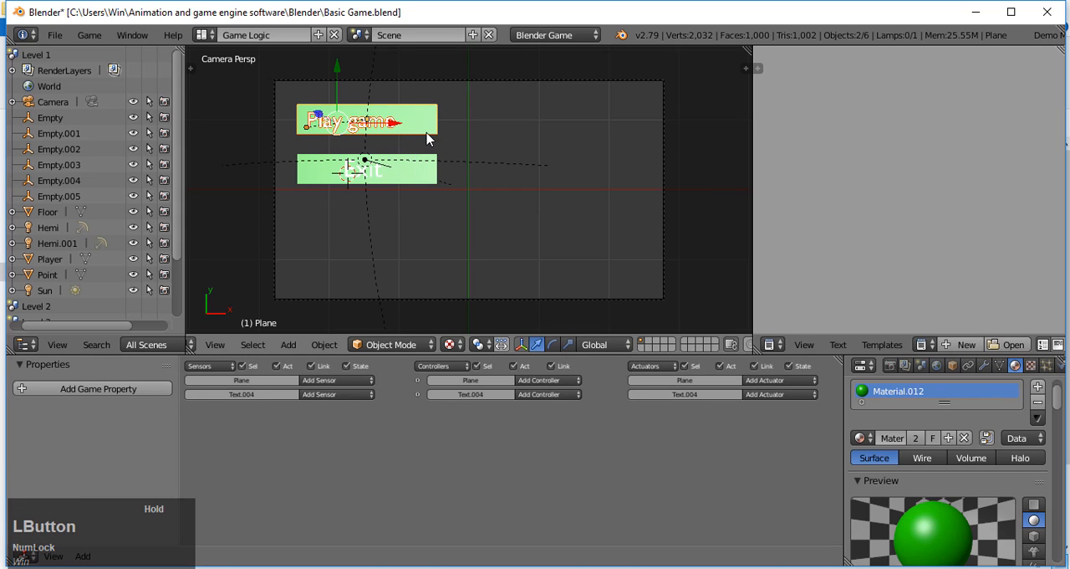
Step: Parent the "Exit" text to the plane behind it using the Object parent type
{"action": "right_click", "coordinate": [354, 177]}
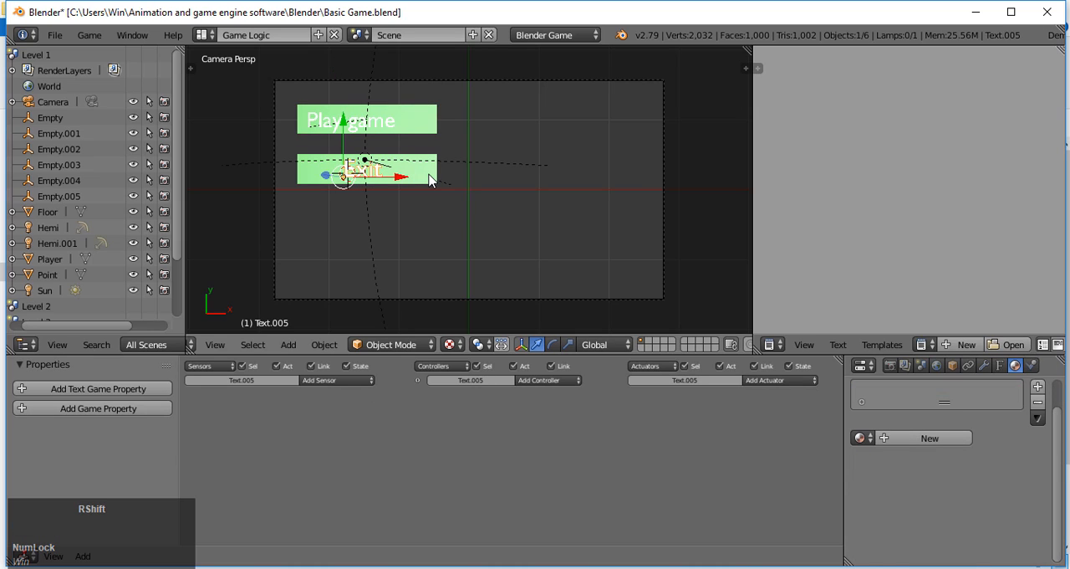
{"action": "right_click", "coordinate": [428, 179], "text": "shift"}
{"action": "key", "text": "ctrl+p"}
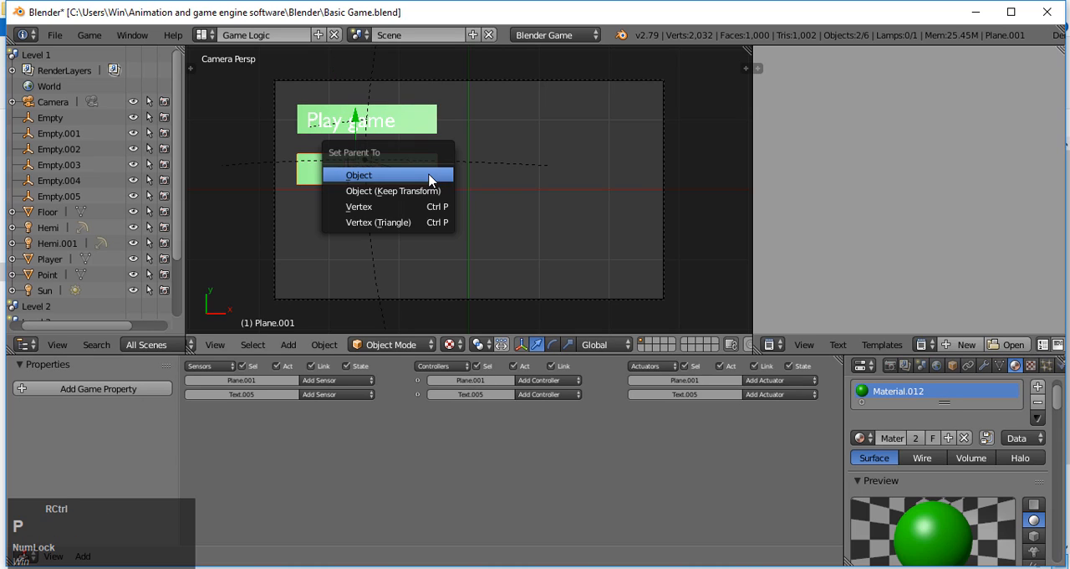
{"action": "left_click", "coordinate": [428, 179]}
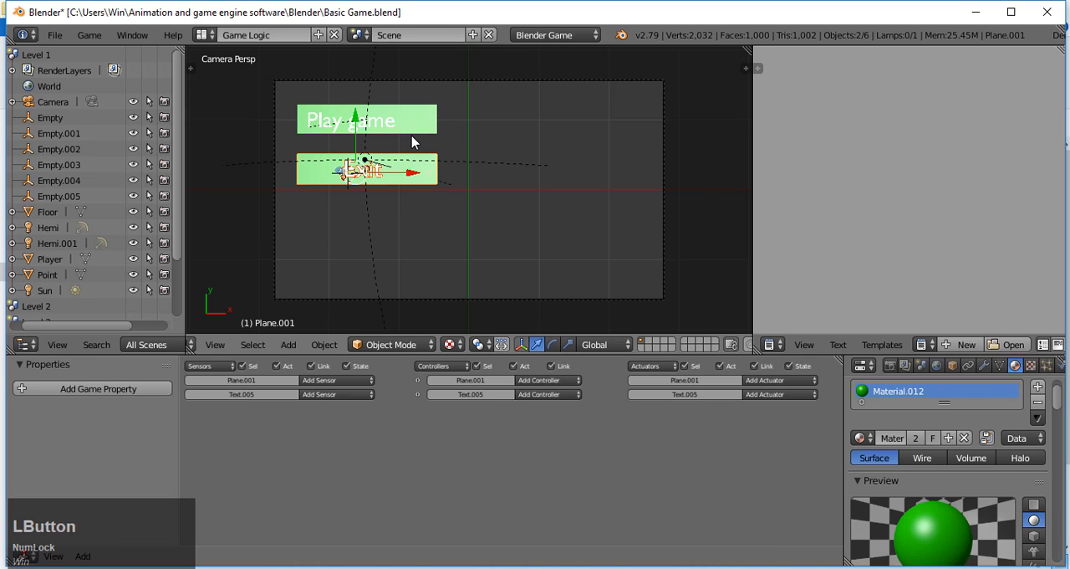
Step: Give the "Play game" plane a Mouse sensor with the Mouse Over event and an Action actuator
{"action": "right_click", "coordinate": [416, 136]}
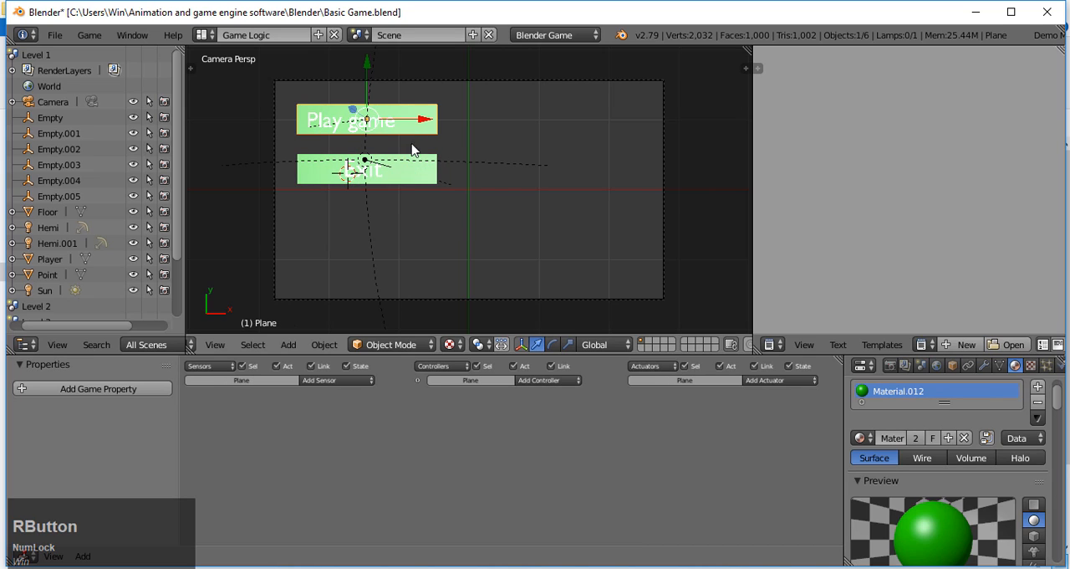
{"action": "left_click", "coordinate": [360, 381]}
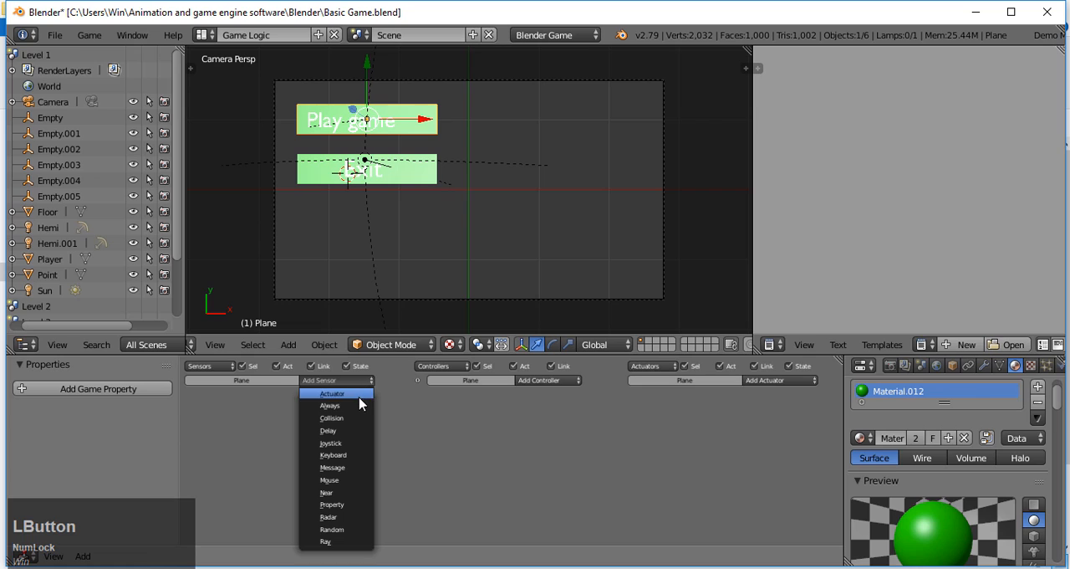
{"action": "left_click", "coordinate": [355, 481]}
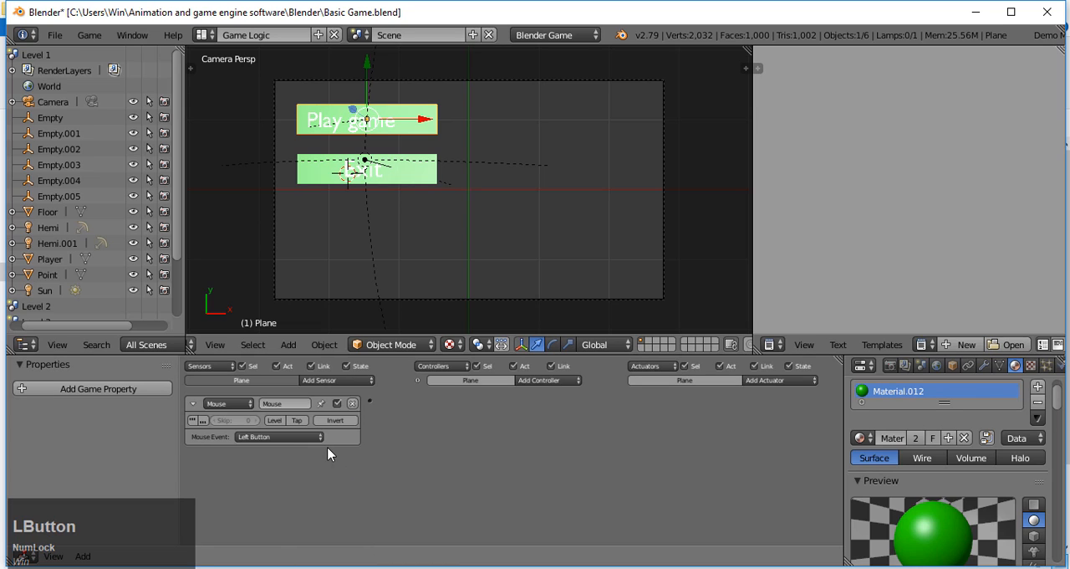
{"action": "left_click", "coordinate": [302, 440]}
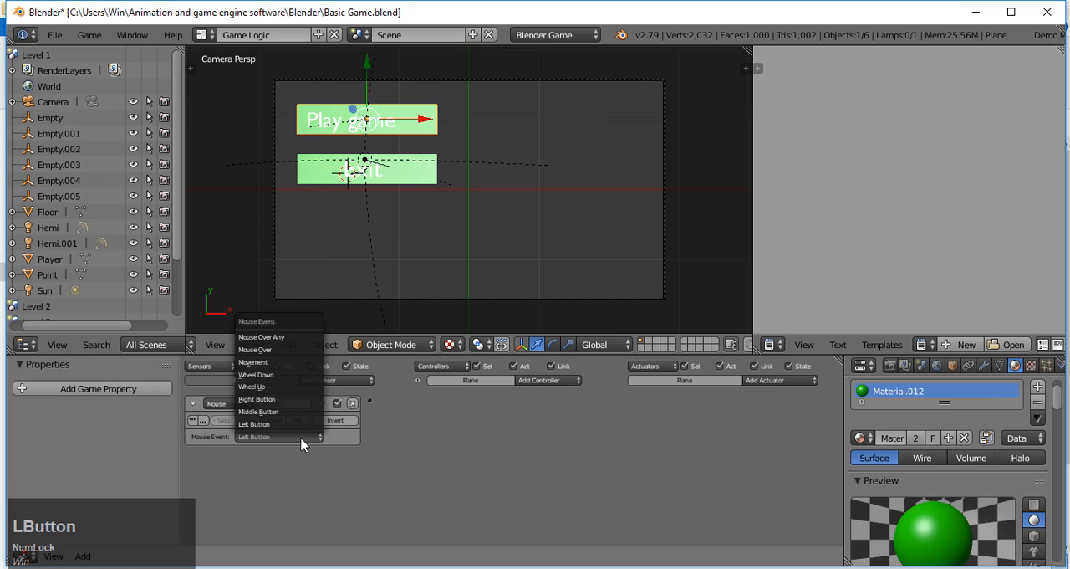
{"action": "left_click", "coordinate": [282, 352]}
{"action": "left_click", "coordinate": [786, 380]}
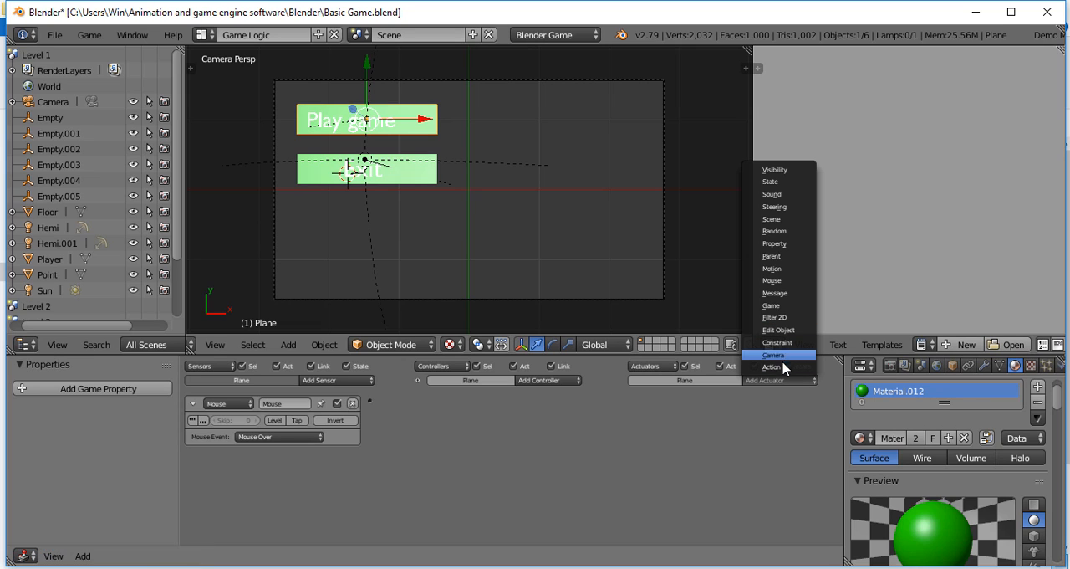
{"action": "left_click", "coordinate": [784, 367]}
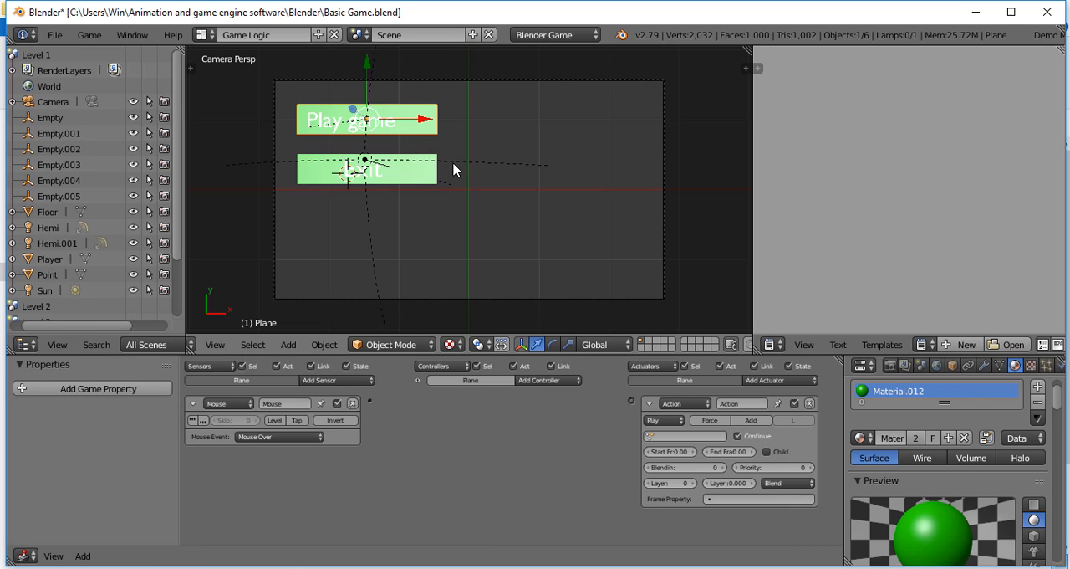
Step: Animate the "Play game" plane with a Scaling keyframe on frame 1 and another on frame 2 after scaling it by 1.1
{"action": "key", "text": "i"}
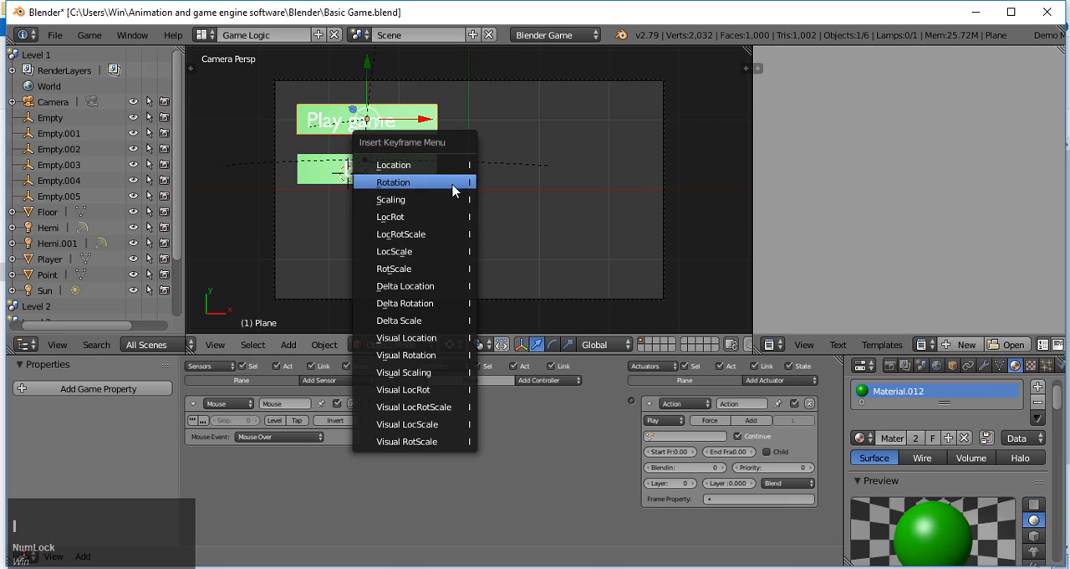
{"action": "left_click", "coordinate": [447, 198]}
{"action": "key", "text": "Right"}
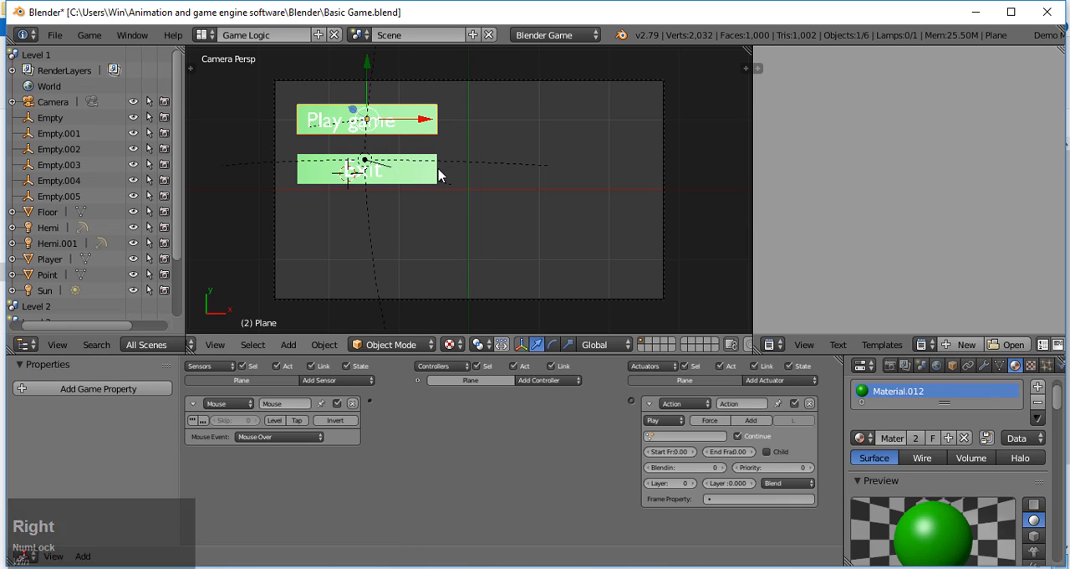
{"action": "key", "text": "s"}
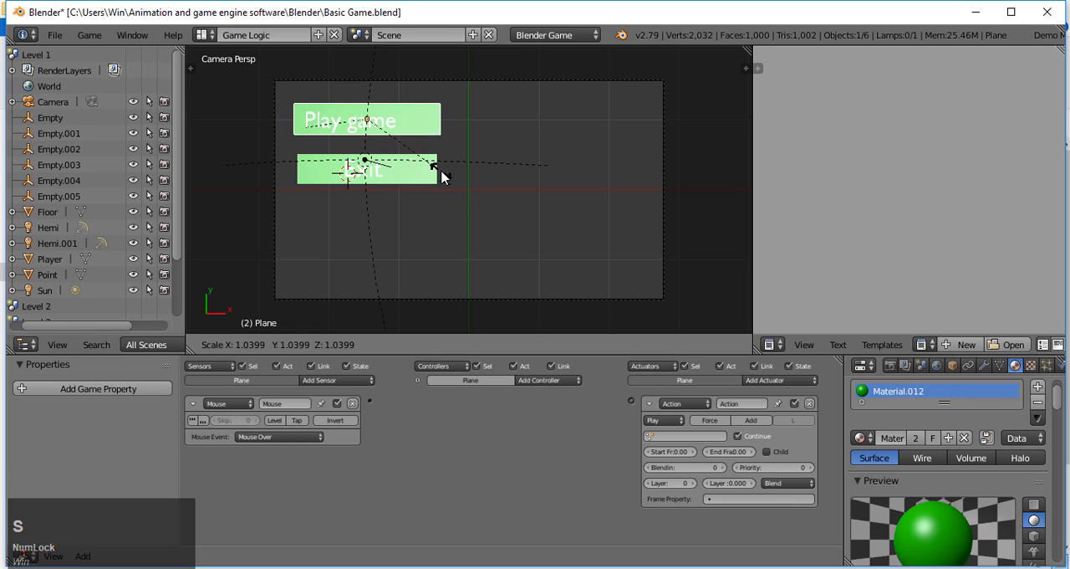
{"action": "key", "text": "KP_1"}
{"action": "key", "text": "KP_Decimal"}
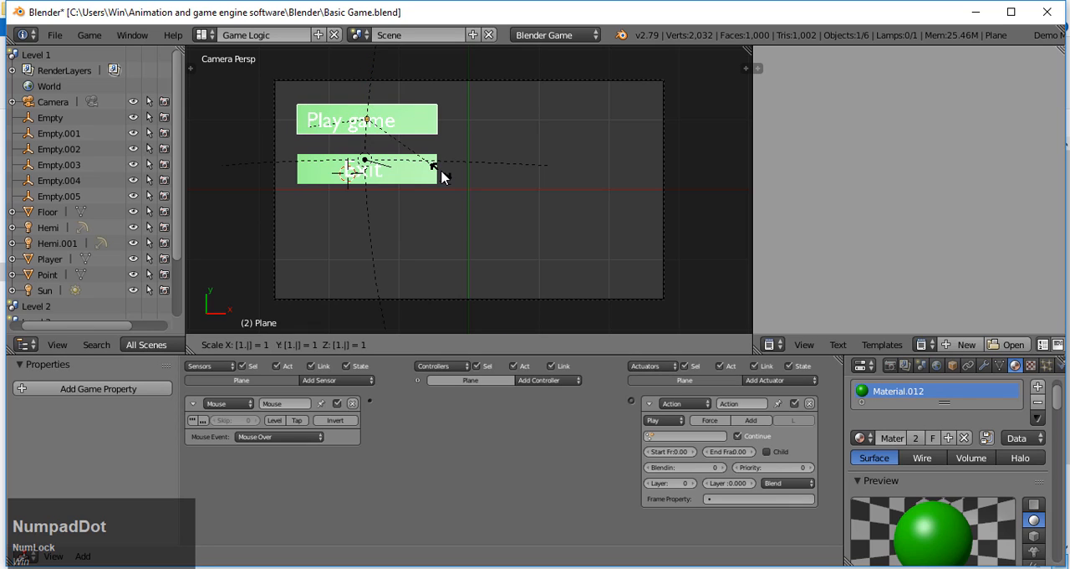
{"action": "key", "text": "KP_1"}
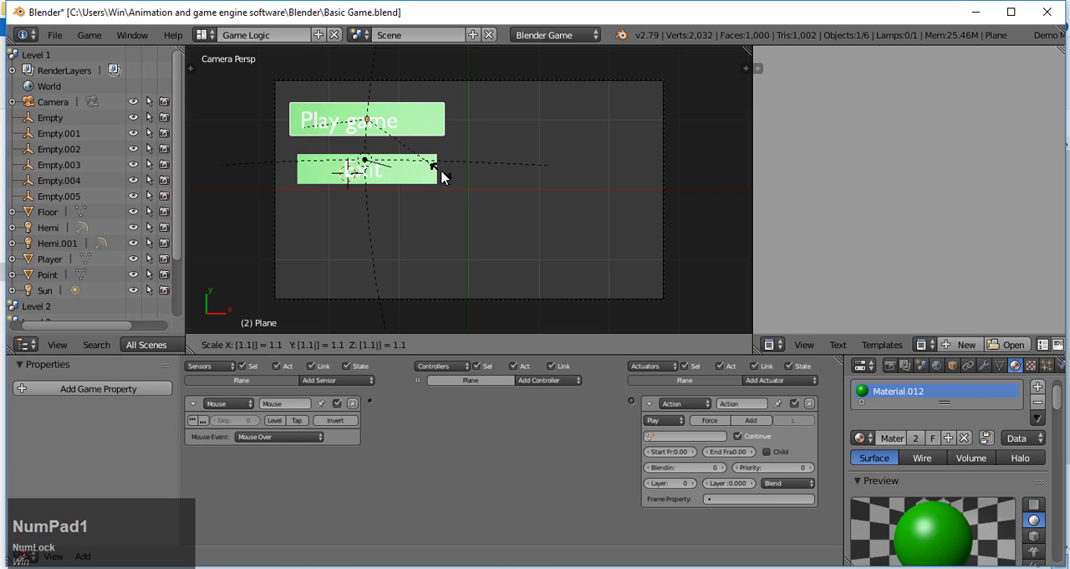
{"action": "left_click", "coordinate": [442, 176]}
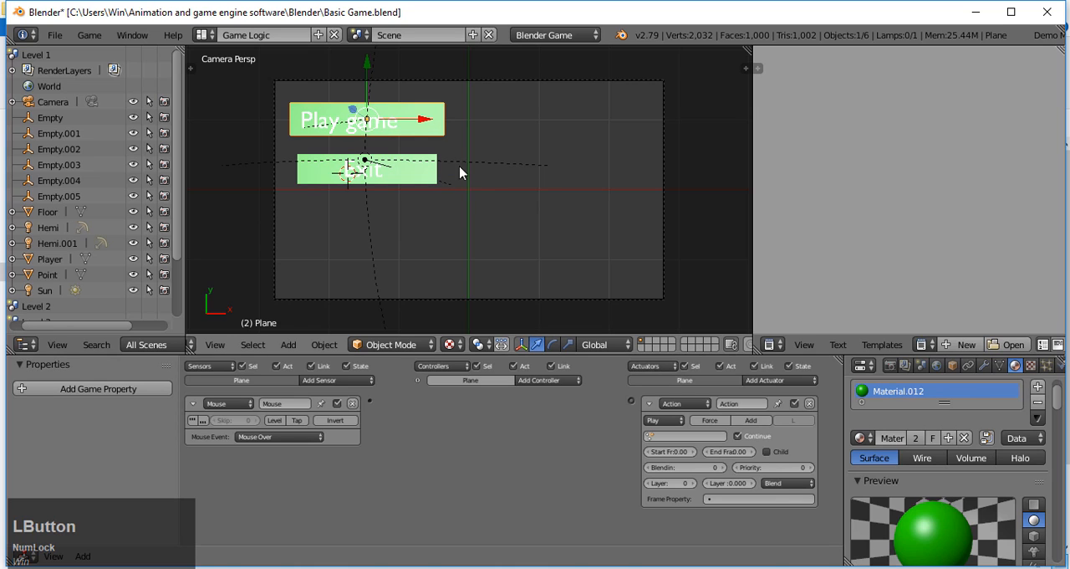
{"action": "key", "text": "i"}
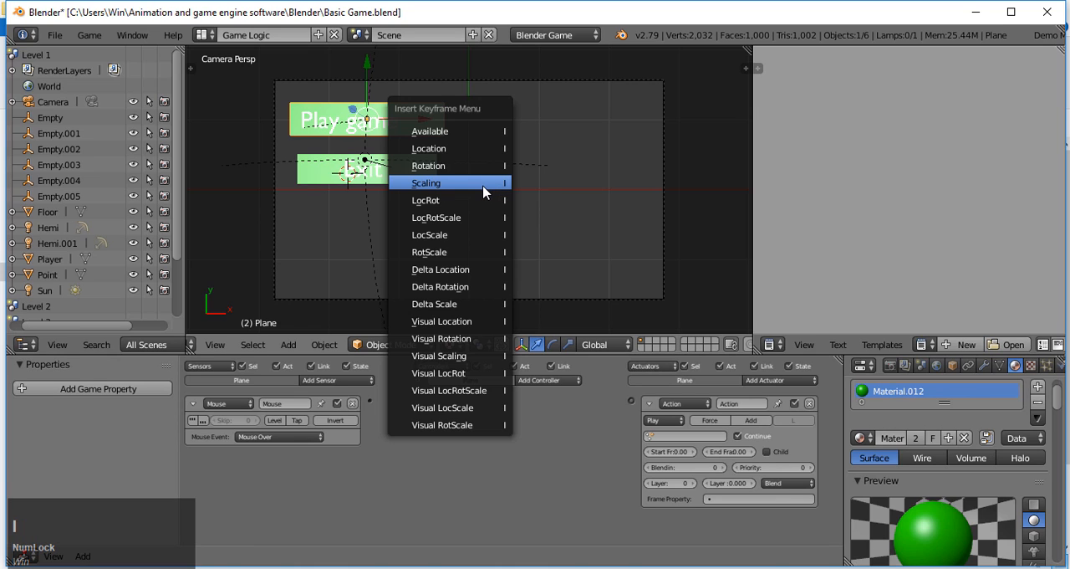
{"action": "left_click", "coordinate": [483, 190]}
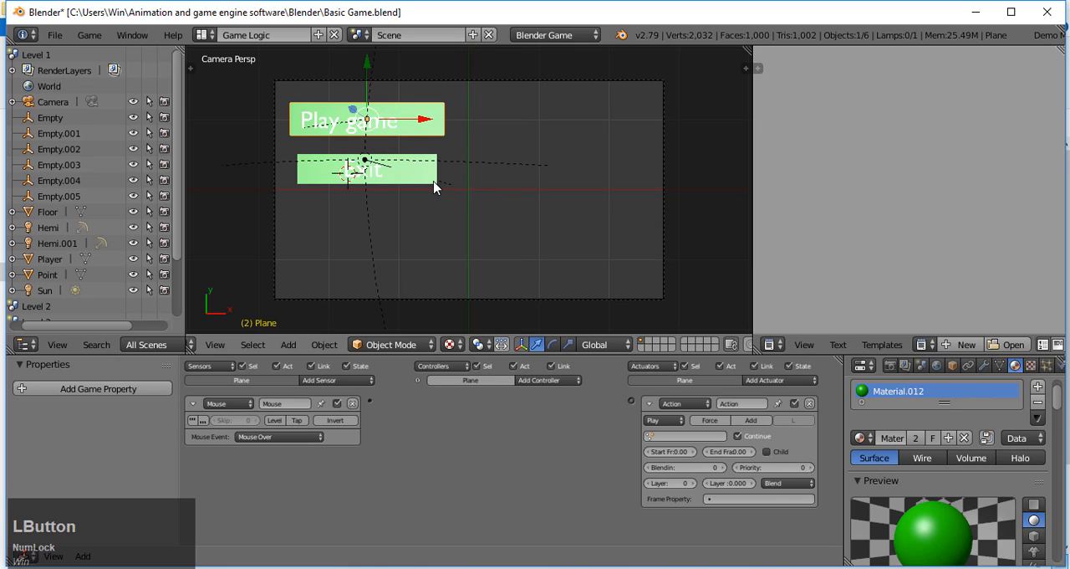
Step: Step back and forth between frames 1 and 2 to check the "Play game" button's scaling animation, ending on frame 1
{"action": "key", "text": "Left"}
{"action": "key", "text": "Left"}
{"action": "key", "text": "Right"}
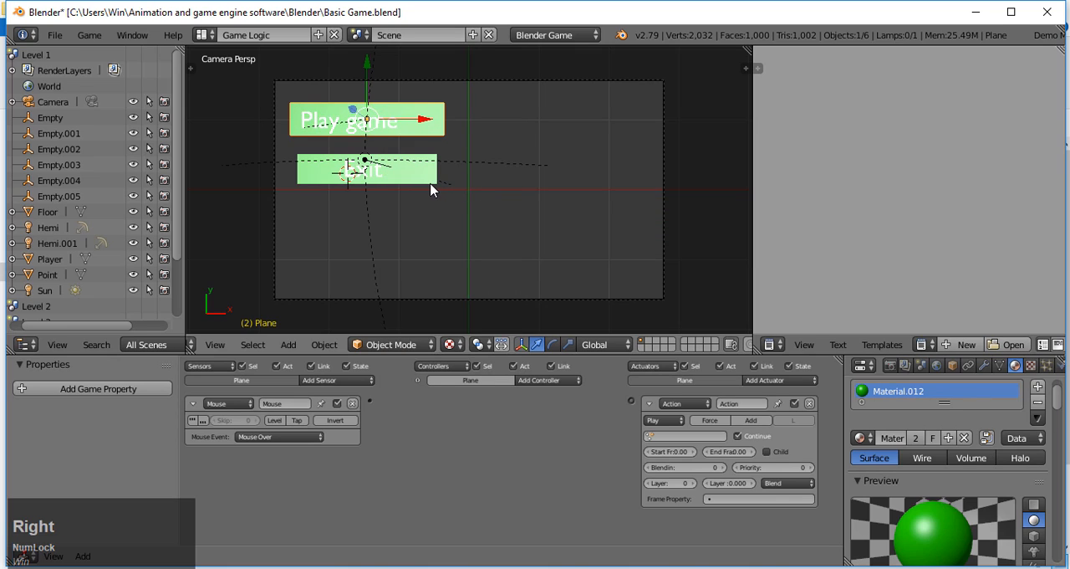
{"action": "key", "text": "Left"}
{"action": "key", "text": "Right"}
{"action": "key", "text": "Left"}
{"action": "key", "text": "Right"}
{"action": "key", "text": "Left"}
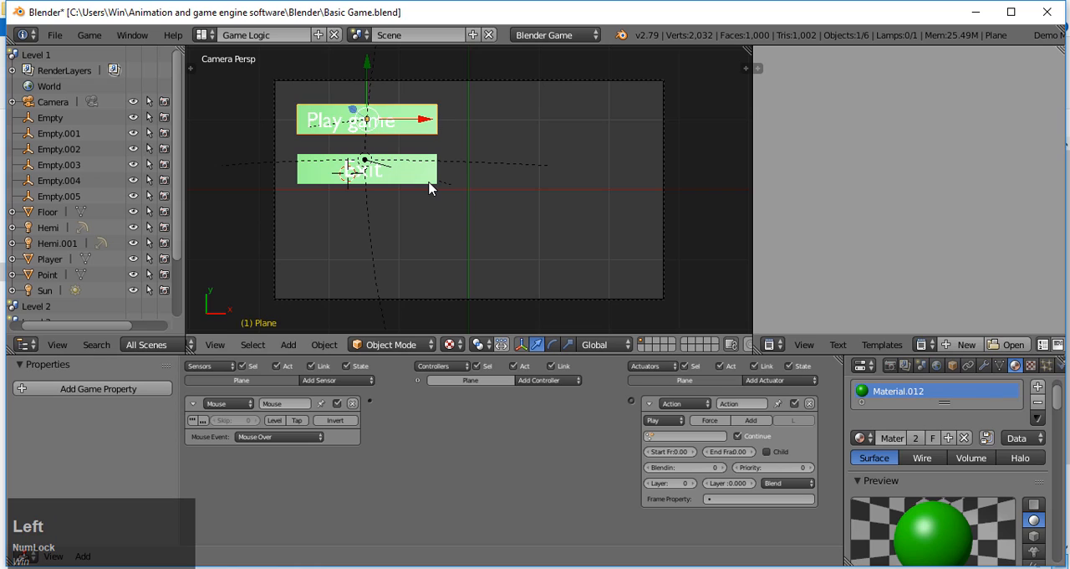
{"action": "key", "text": "Right"}
{"action": "key", "text": "Left"}
Step: Animate the "Exit" plane with a Scaling keyframe on frame 1 and another on frame 2 after scaling it by 1.1
{"action": "right_click", "coordinate": [416, 182]}
{"action": "right_click", "coordinate": [419, 177]}
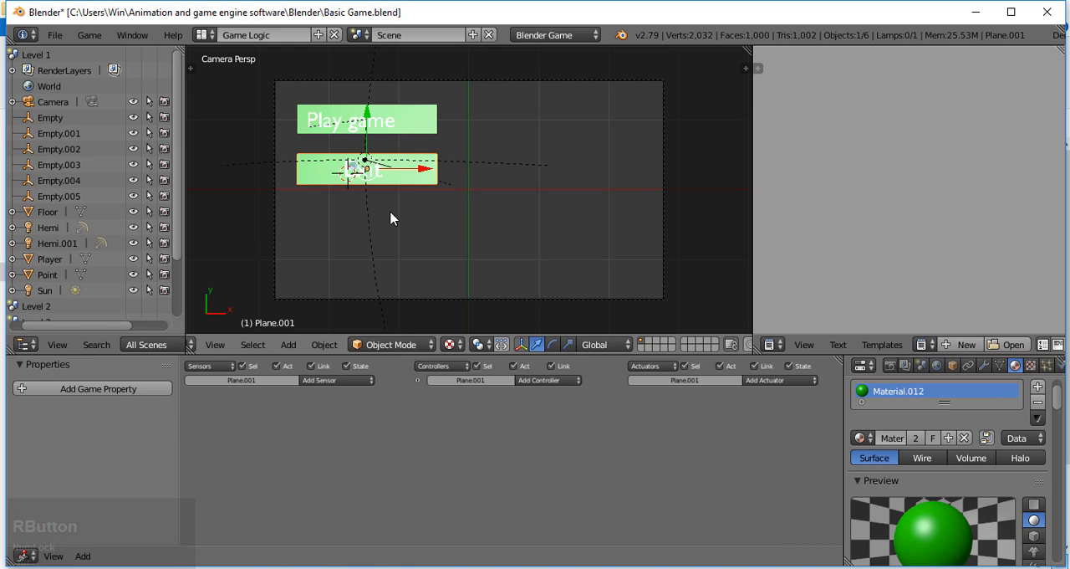
{"action": "key", "text": "i"}
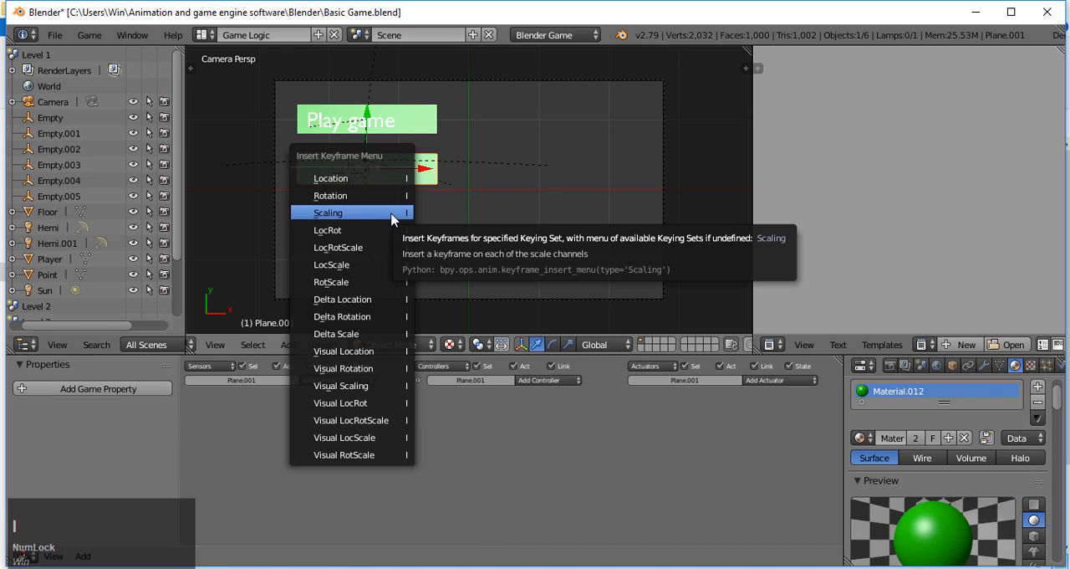
{"action": "left_click", "coordinate": [395, 216]}
{"action": "key", "text": "Right"}
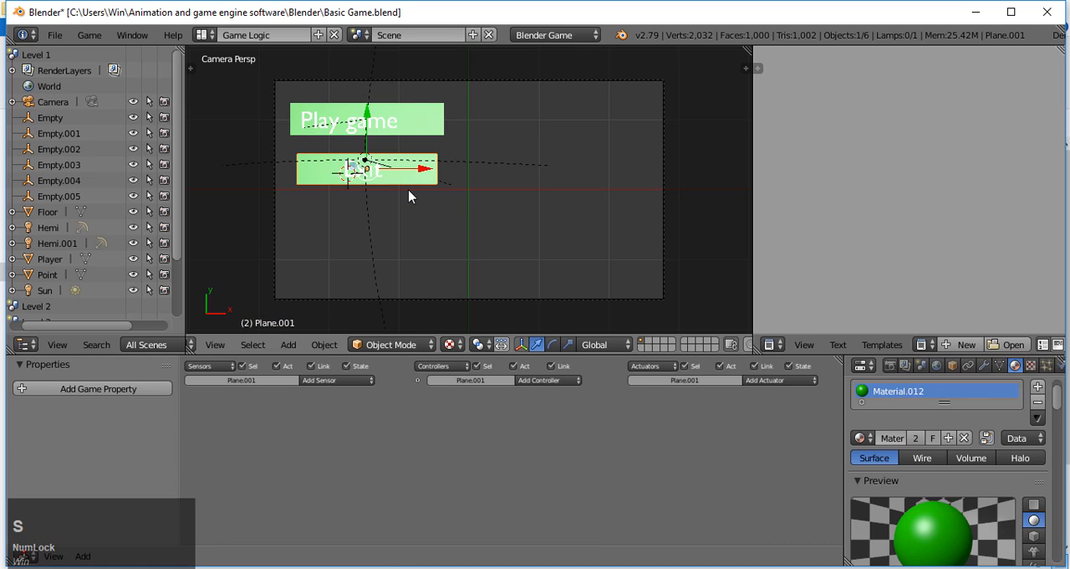
{"action": "key", "text": "s"}
{"action": "key", "text": "KP_1"}
{"action": "key", "text": "KP_Decimal"}
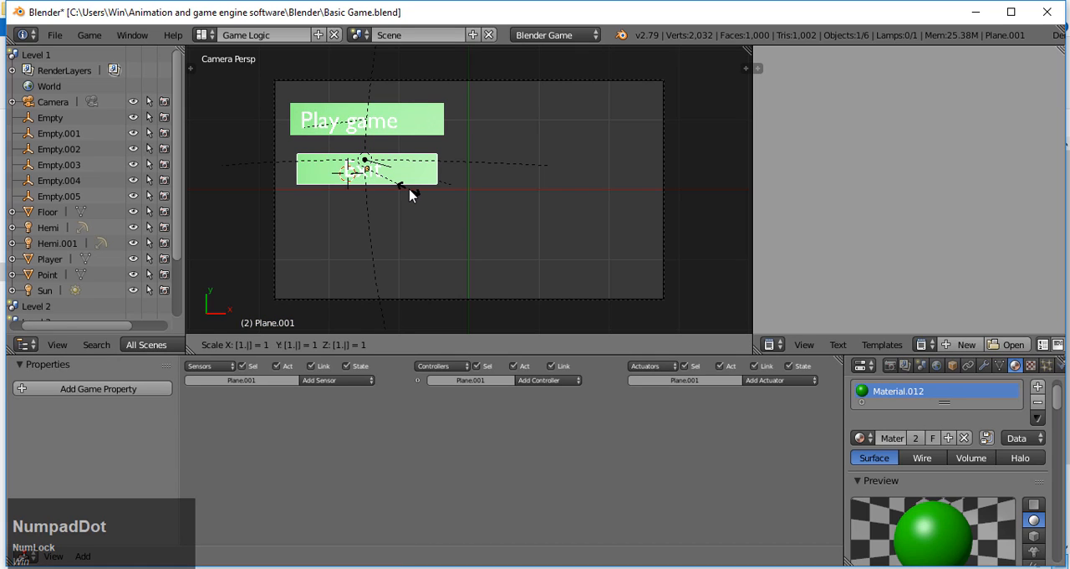
{"action": "key", "text": "KP_1"}
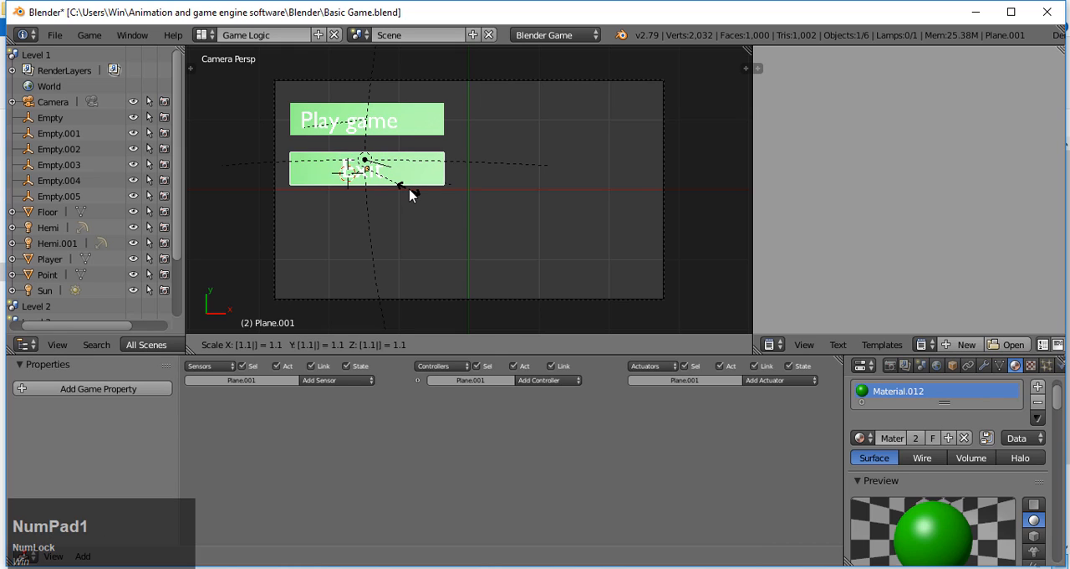
{"action": "key", "text": "Return"}
{"action": "key", "text": "i"}
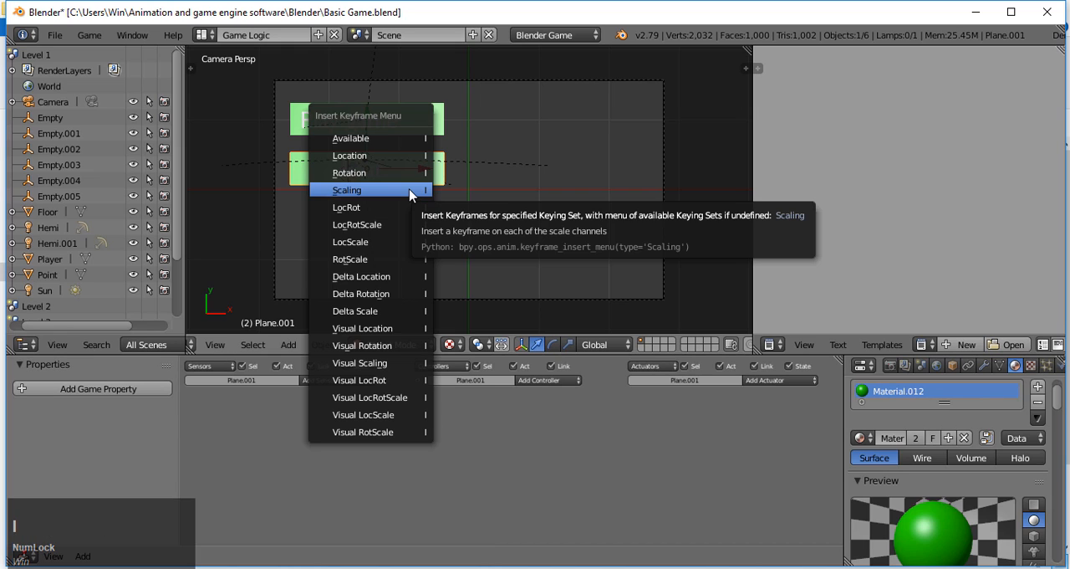
{"action": "left_click", "coordinate": [410, 192]}
Step: Link the "Play game" plane's Mouse sensor to its Action actuator through an And controller, and add a Nand controller
{"action": "right_click", "coordinate": [422, 130]}
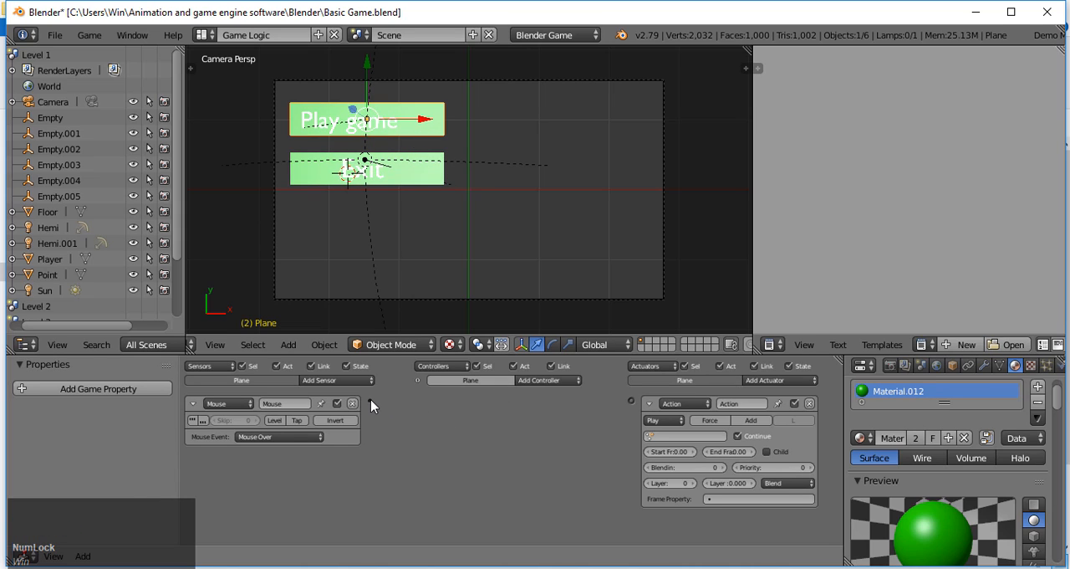
{"action": "left_click_drag", "start_coordinate": [371, 400], "coordinate": [631, 400]}
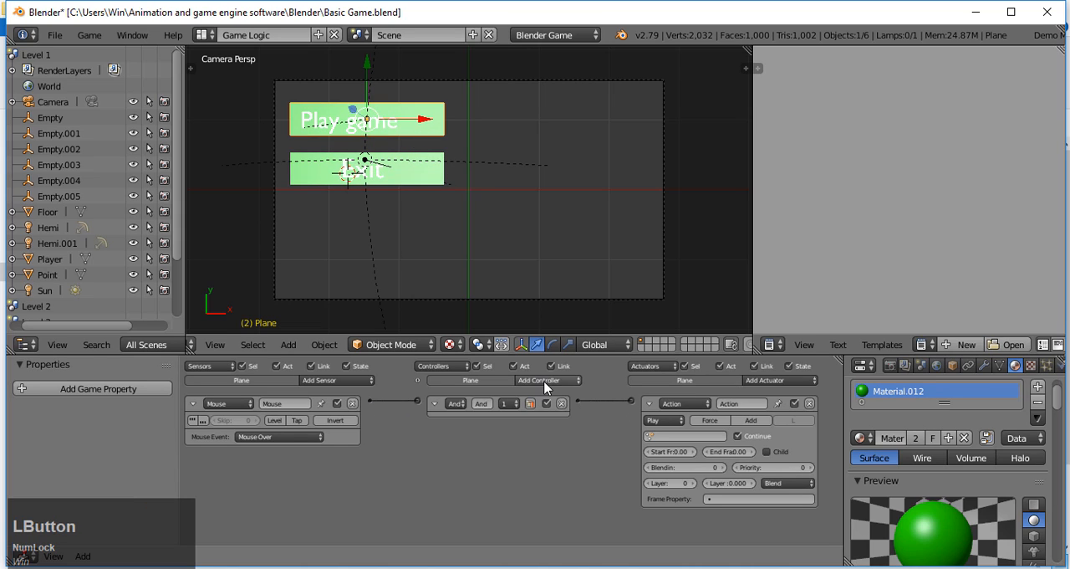
{"action": "left_click", "coordinate": [547, 380]}
{"action": "left_click", "coordinate": [559, 425]}
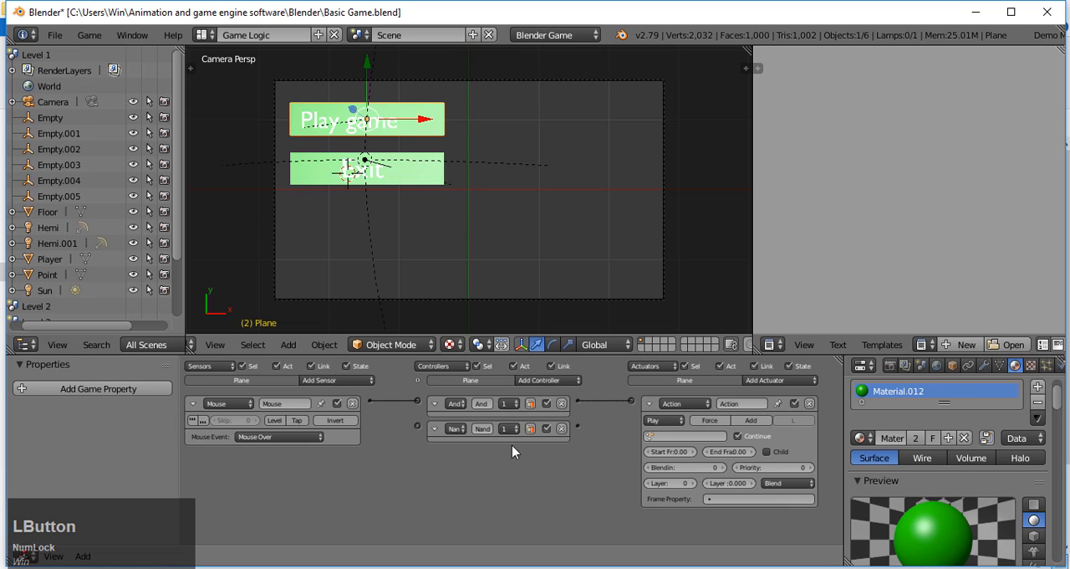
Step: Set the "Play game" plane's Action actuator to play PlaneAction from frame 1 to frame 2
{"action": "left_click", "coordinate": [668, 437]}
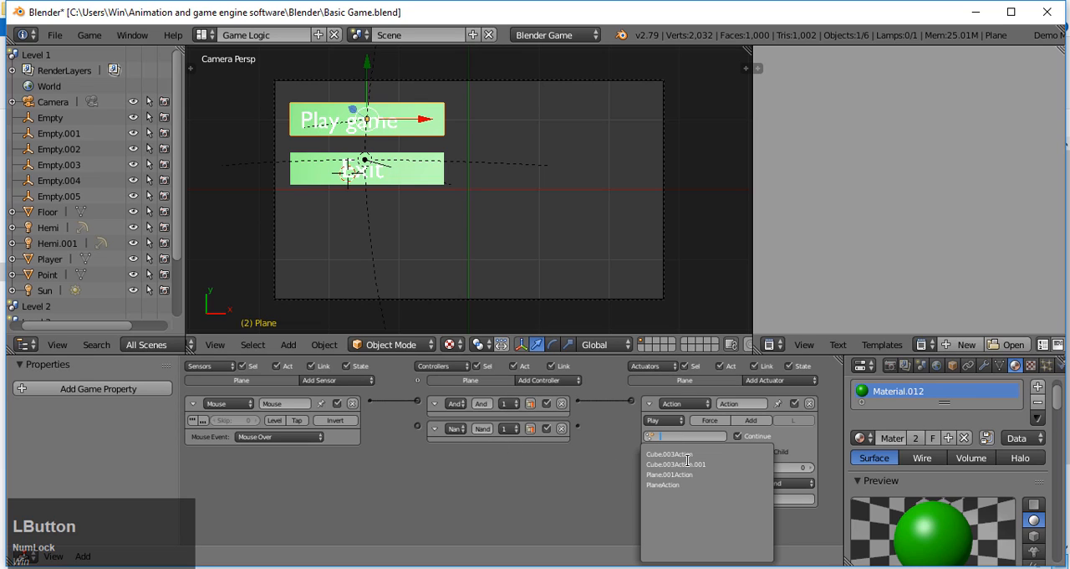
{"action": "left_click", "coordinate": [700, 485]}
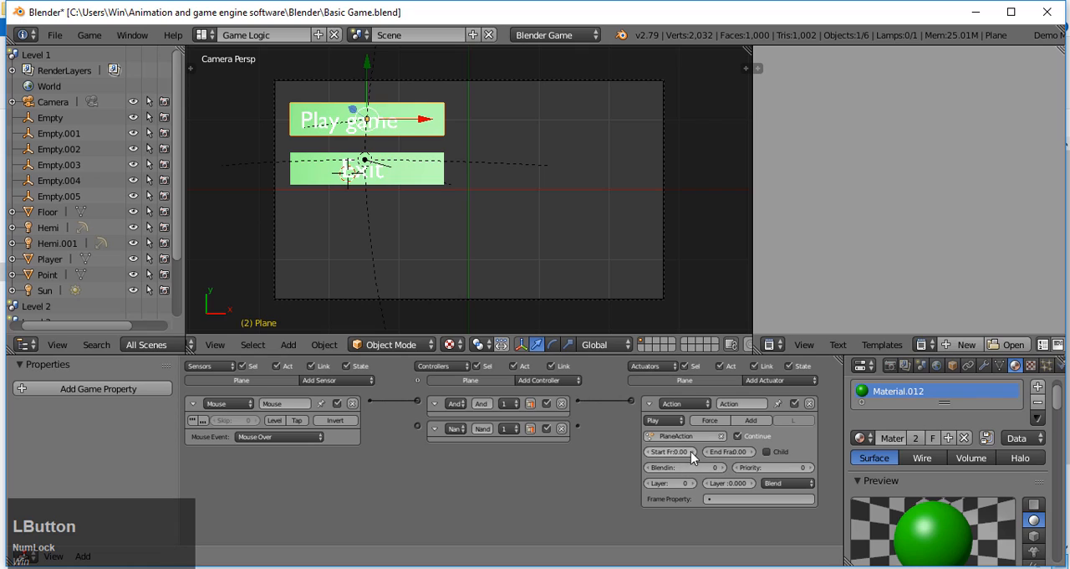
{"action": "left_click", "coordinate": [691, 451]}
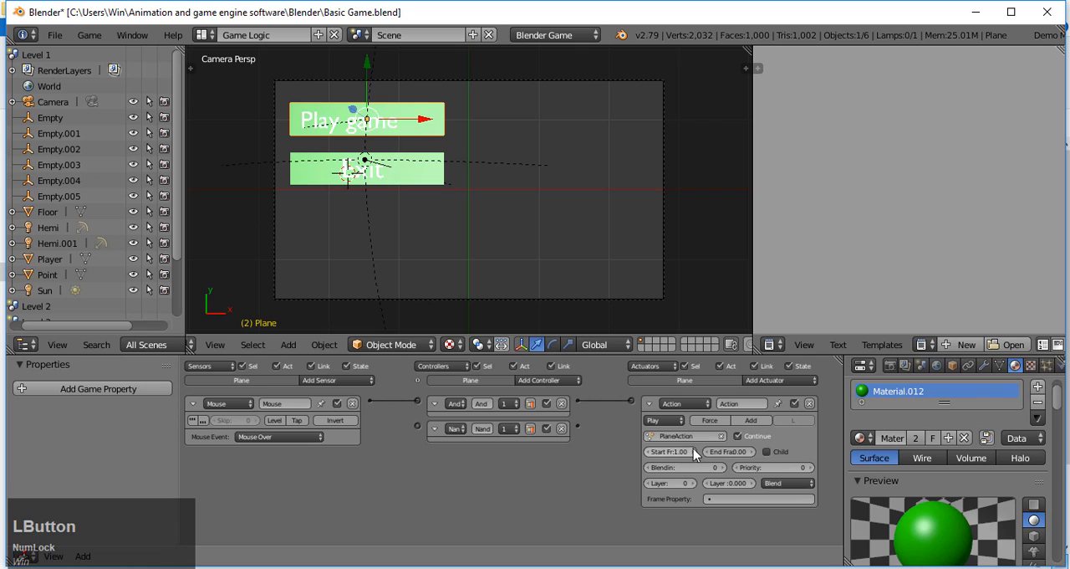
{"action": "left_click", "coordinate": [742, 453]}
{"action": "left_click", "coordinate": [742, 453]}
Step: Add a second Action actuator to the "Play game" plane that plays PlaneAction from frame 2 to frame 1
{"action": "left_click", "coordinate": [763, 380]}
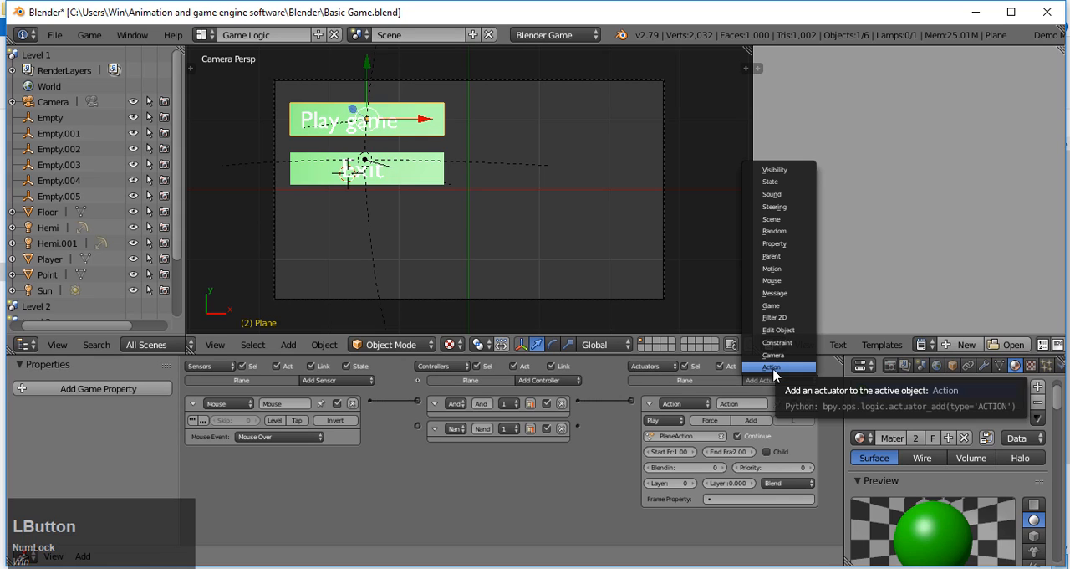
{"action": "left_click", "coordinate": [772, 368]}
{"action": "left_click", "coordinate": [649, 403]}
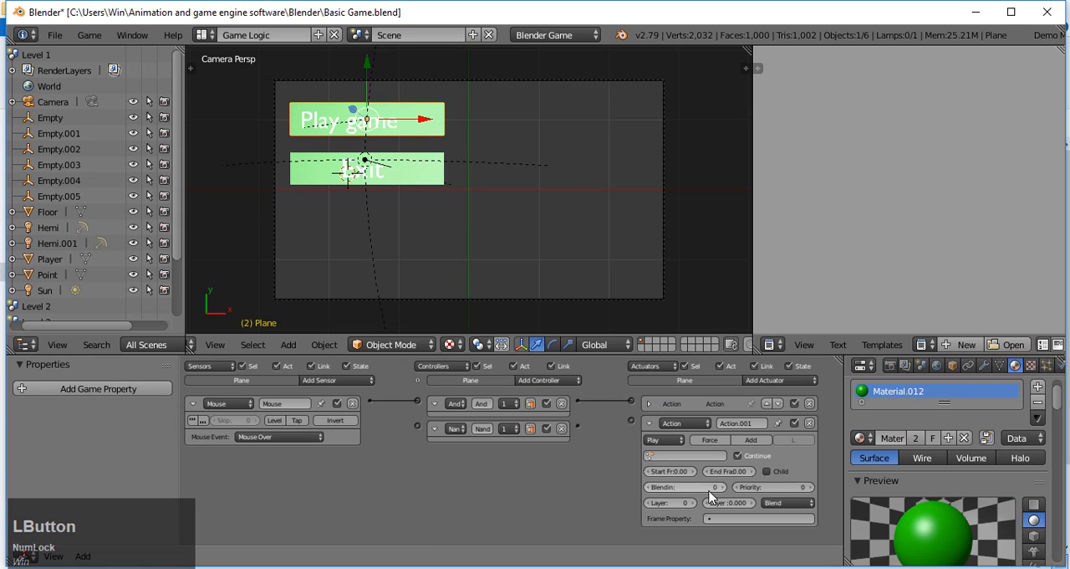
{"action": "left_click", "coordinate": [684, 455]}
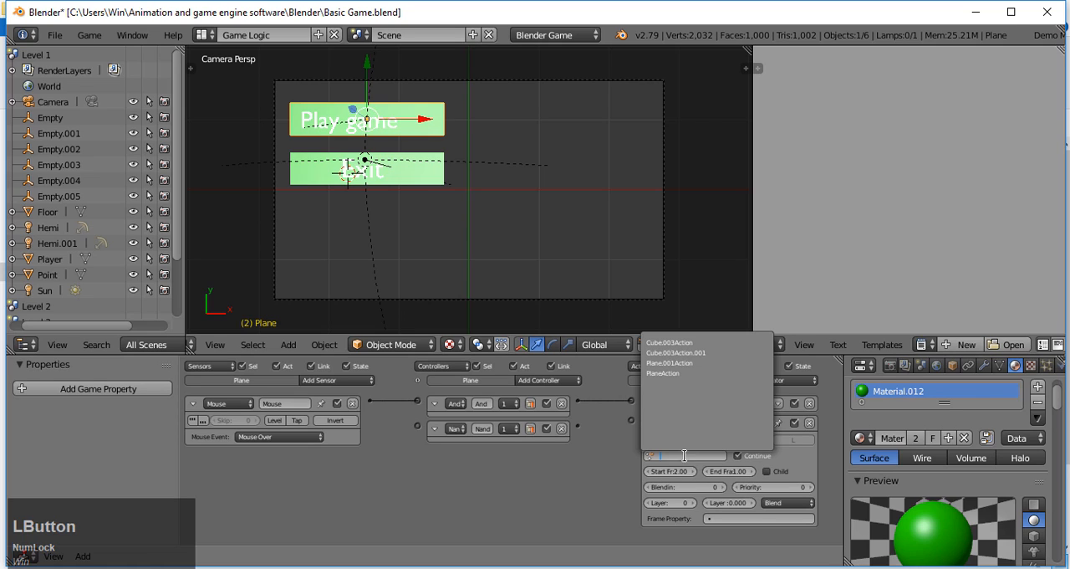
{"action": "left_click", "coordinate": [669, 373]}
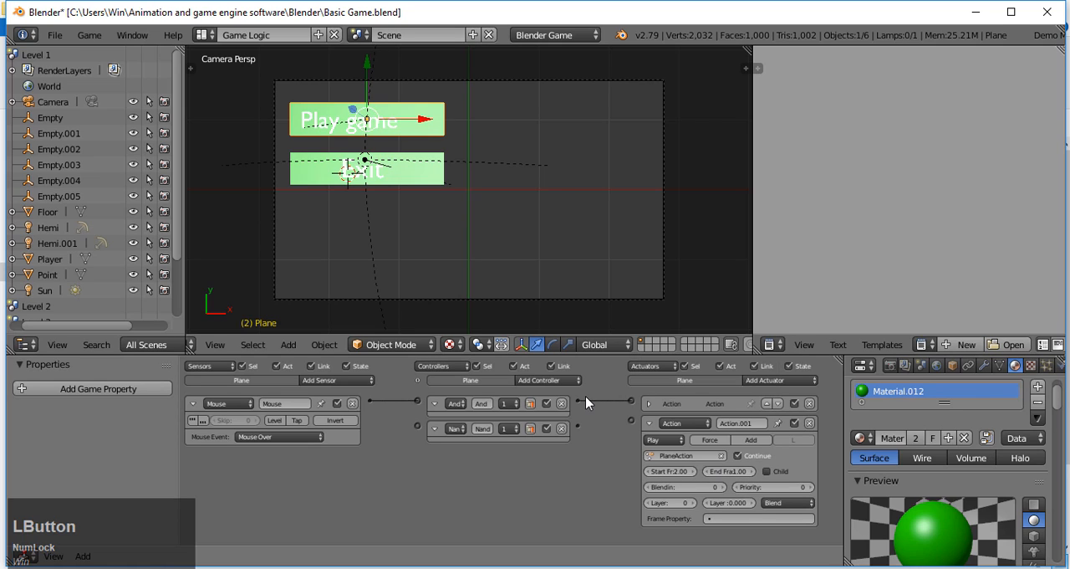
Step: Connect the Mouse Over sensor through the Nand controller to the second Action actuator
{"action": "left_click_drag", "start_coordinate": [577, 403], "coordinate": [607, 427]}
{"action": "left_click_drag", "start_coordinate": [370, 406], "coordinate": [418, 425]}
{"action": "left_click_drag", "start_coordinate": [605, 421], "coordinate": [632, 420]}
Step: Test-run the game briefly and enable the Mouse Cursor display option in the render settings
{"action": "key", "text": "p"}
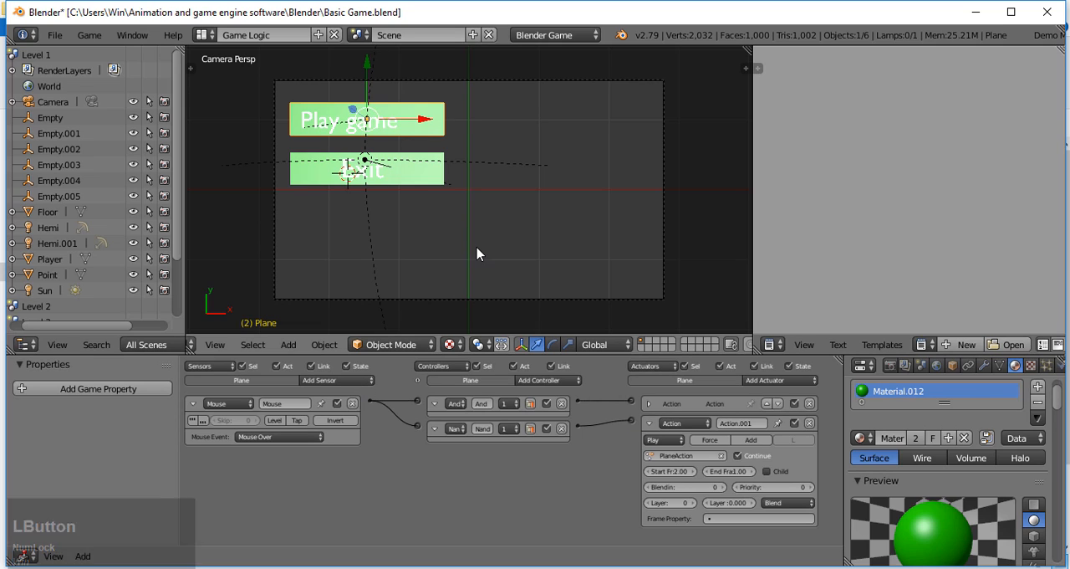
{"action": "key", "text": "Escape"}
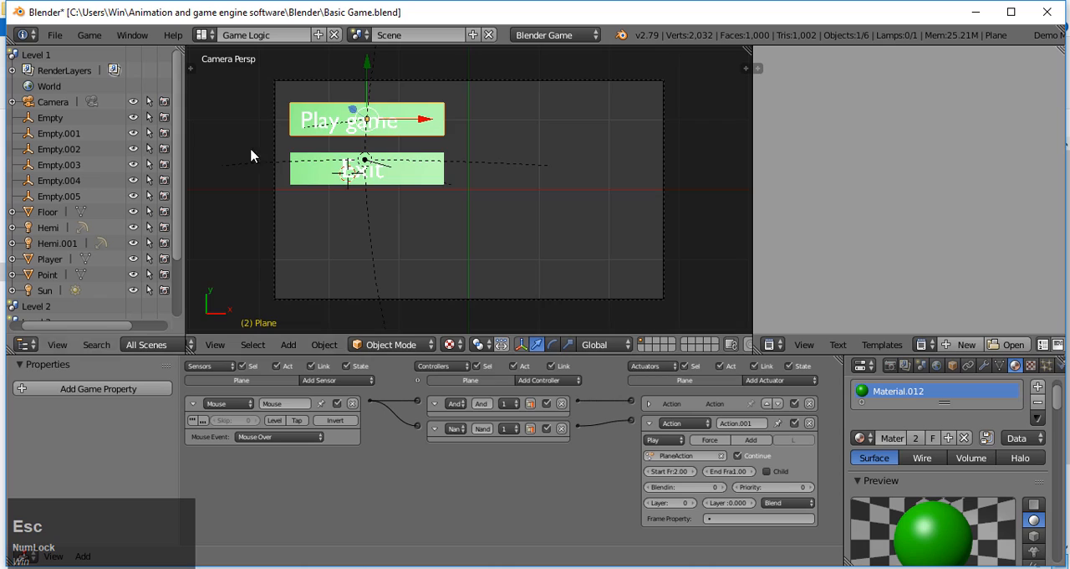
{"action": "left_click", "coordinate": [890, 365]}
{"action": "scroll", "coordinate": [901, 410], "scroll_direction": "down", "scroll_amount": 9}
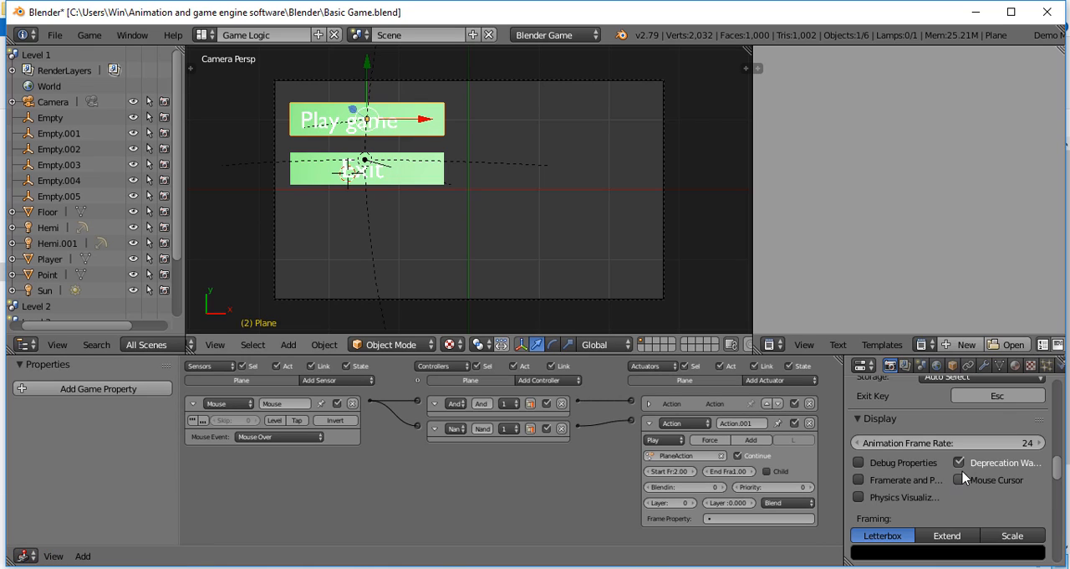
{"action": "left_click", "coordinate": [958, 482]}
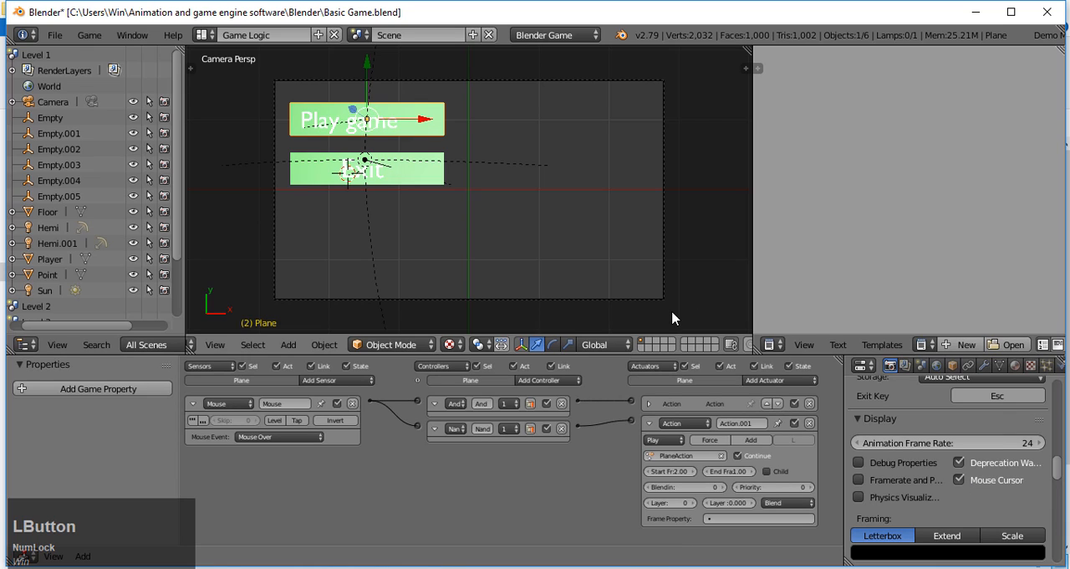
Step: Run the game, return the timeline to frame 1, and run it again to test the "Play game" button's mouse-over scaling
{"action": "key", "text": "p"}
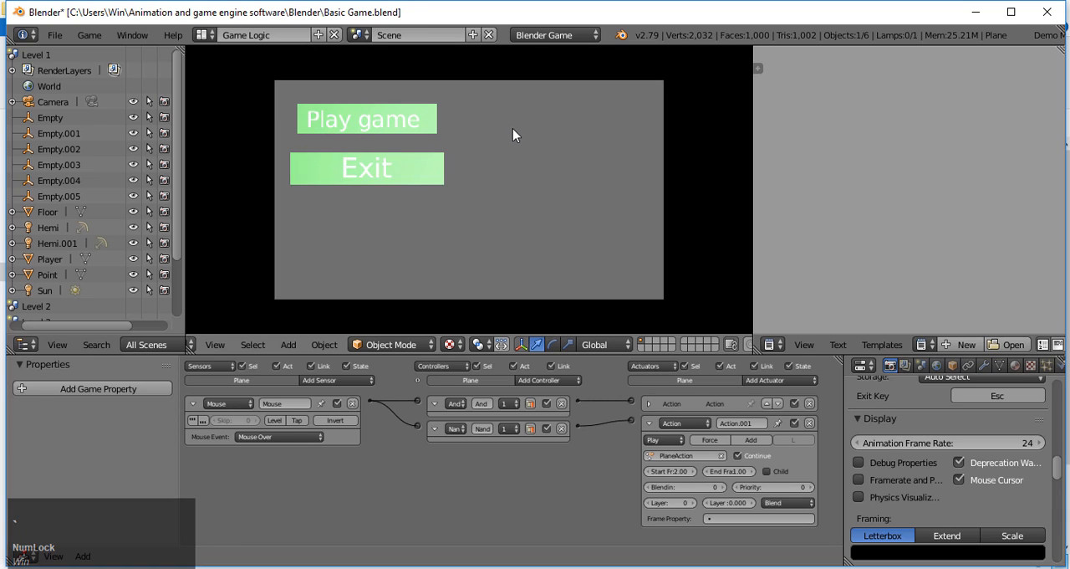
{"action": "key", "text": "Escape"}
{"action": "key", "text": "Left"}
{"action": "key", "text": "p"}
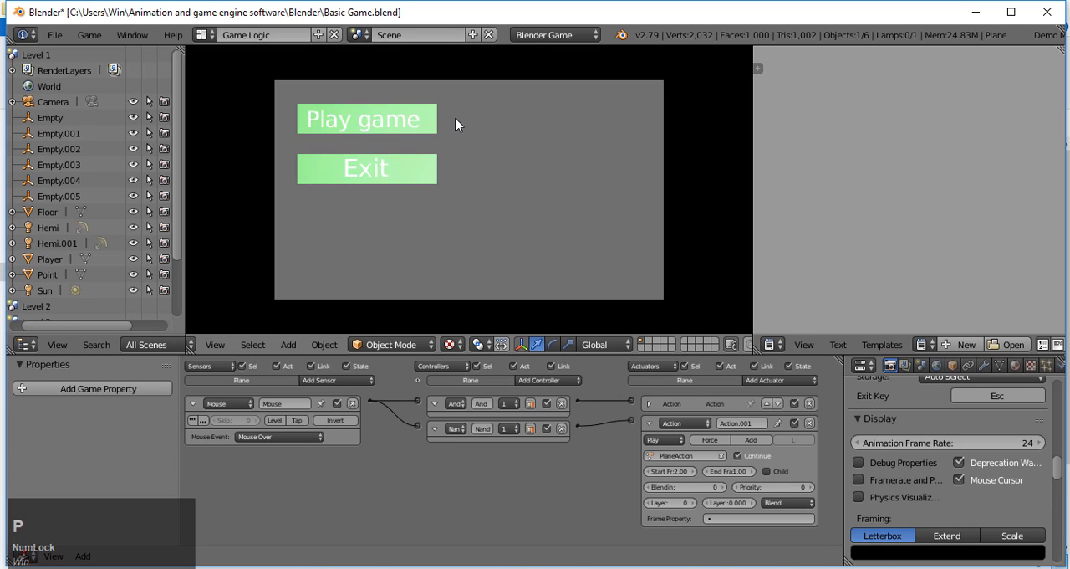
{"action": "left_click", "coordinate": [389, 126]}
{"action": "key", "text": "Escape"}
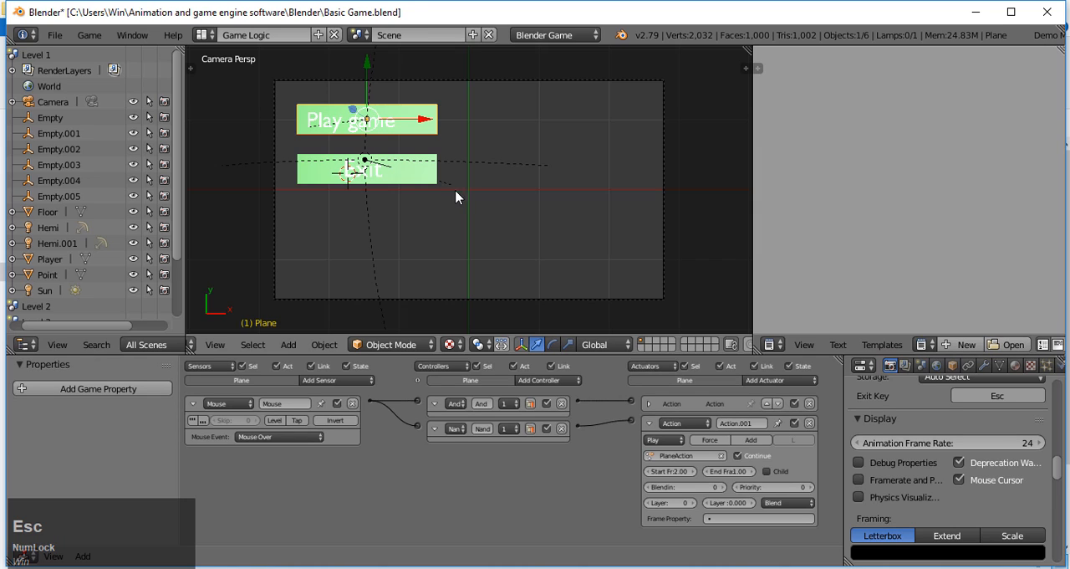
Step: Collapse the second Action actuator and add a second Mouse sensor with the Left Button event to the "Play game" plane
{"action": "left_click", "coordinate": [648, 424]}
{"action": "left_click", "coordinate": [347, 378]}
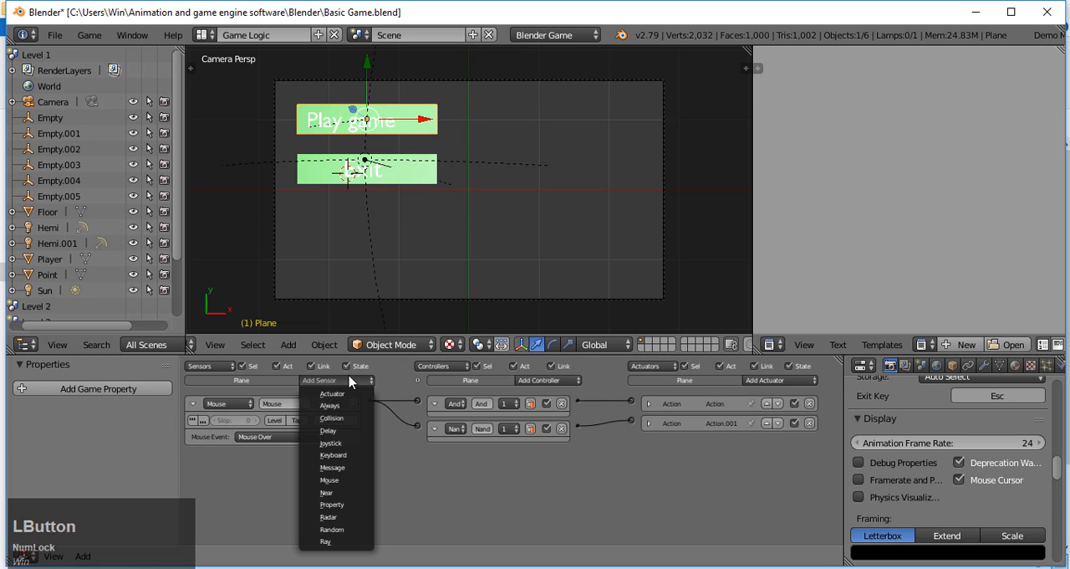
{"action": "left_click", "coordinate": [364, 481]}
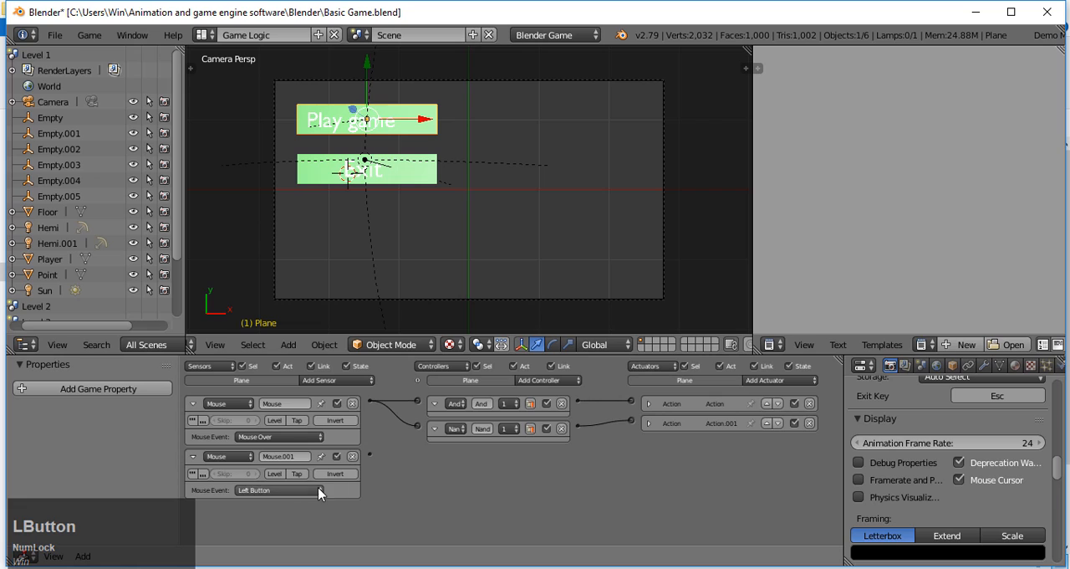
Step: Add a Scene actuator to the "Play game" plane in Set Scene mode with Level 1 as the scene
{"action": "left_click", "coordinate": [804, 381]}
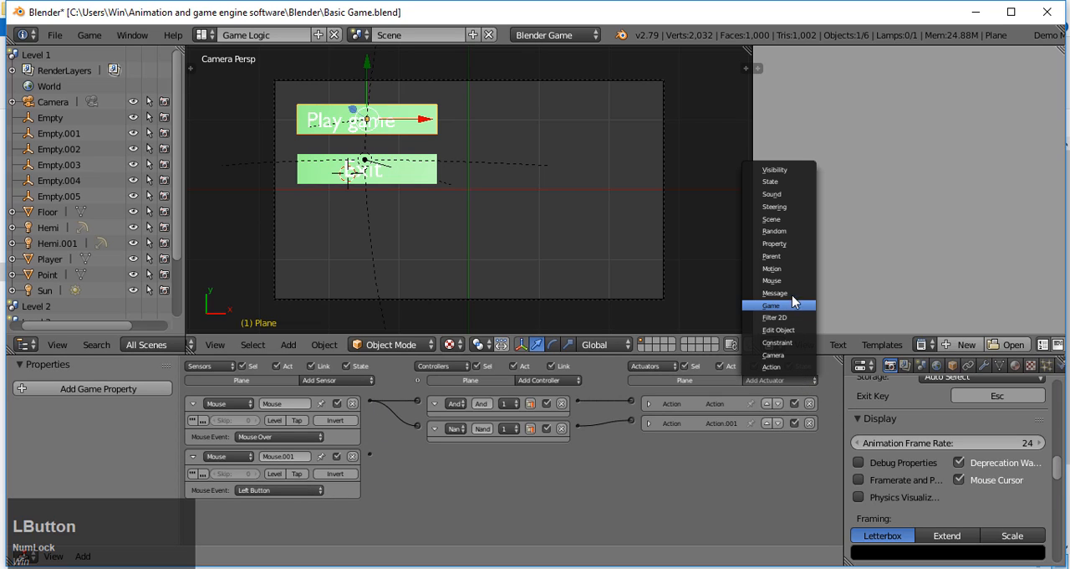
{"action": "left_click", "coordinate": [771, 219]}
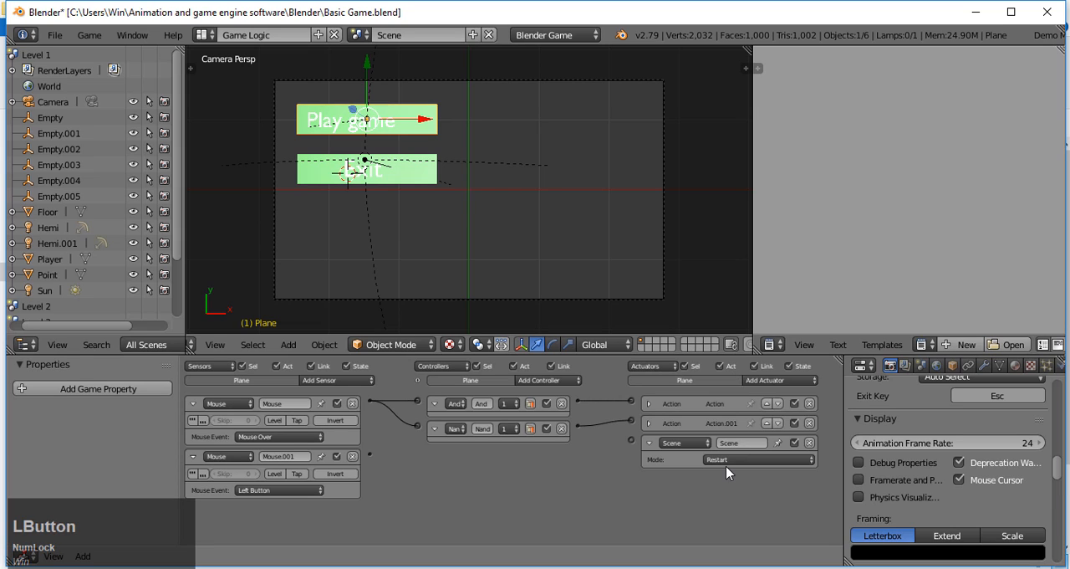
{"action": "left_click", "coordinate": [729, 459]}
{"action": "left_click", "coordinate": [740, 434]}
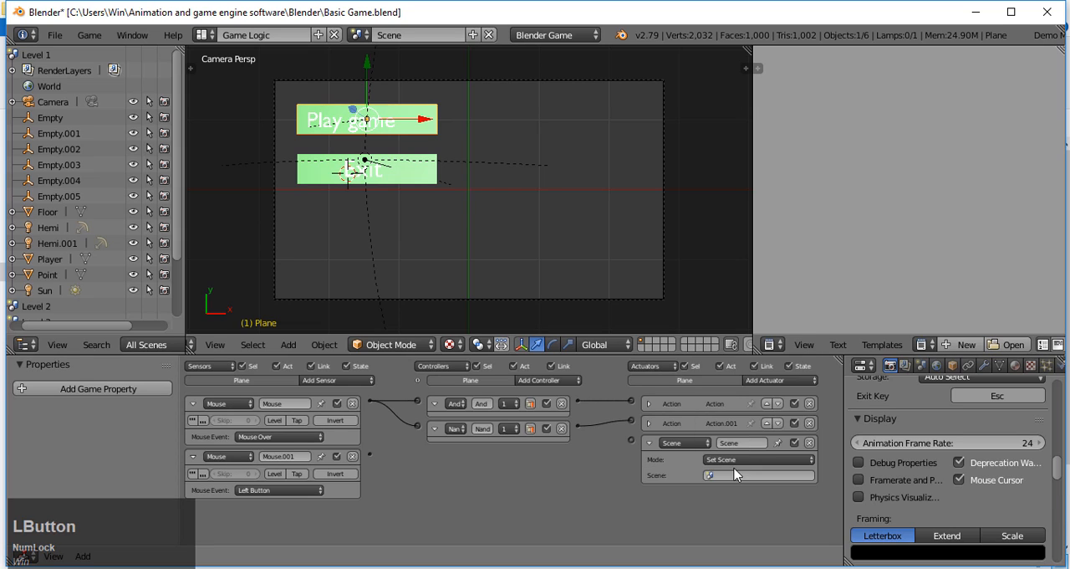
{"action": "left_click", "coordinate": [731, 473]}
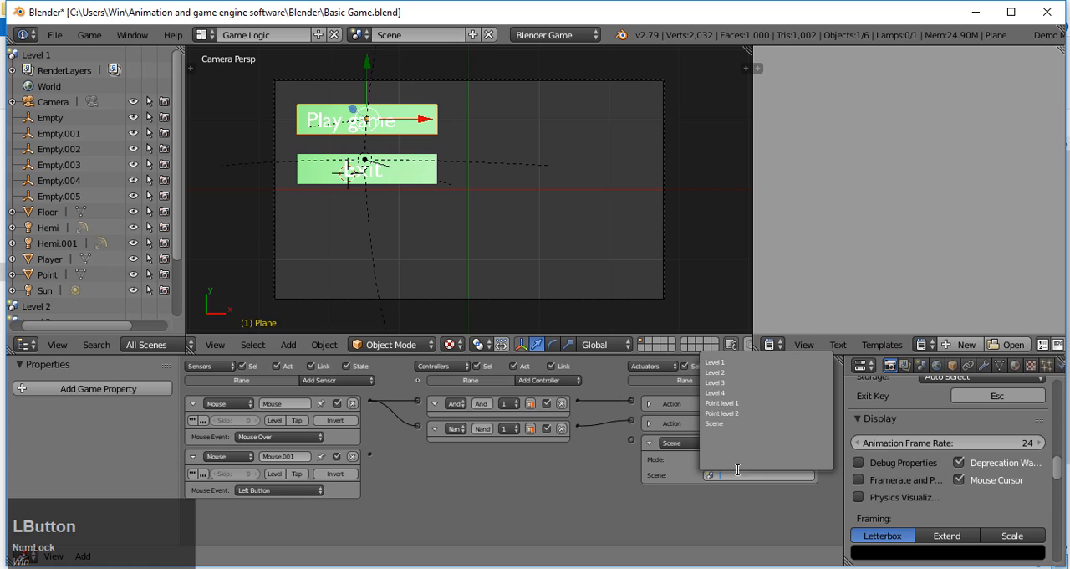
{"action": "left_click", "coordinate": [733, 362]}
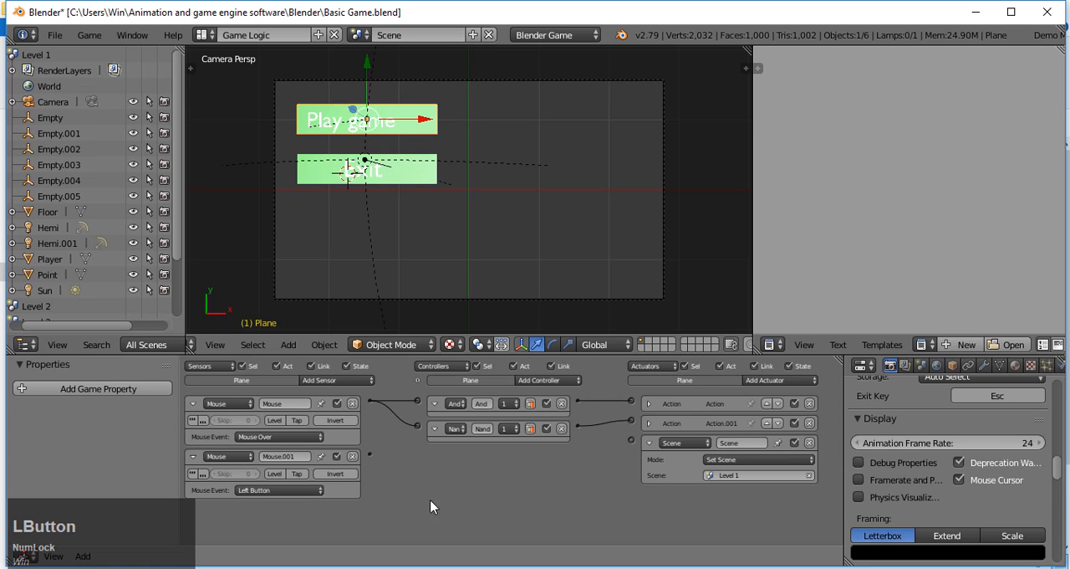
Step: Connect both the Left Button and Mouse Over sensors to the Scene actuator through a shared And controller
{"action": "left_click_drag", "start_coordinate": [369, 454], "coordinate": [632, 441]}
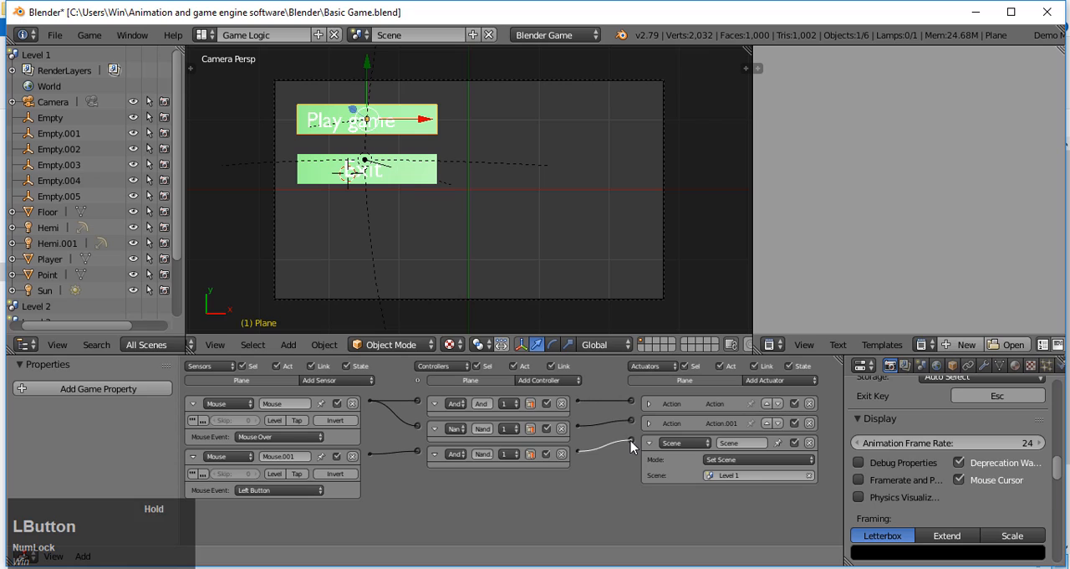
{"action": "left_click", "coordinate": [371, 403]}
{"action": "left_click_drag", "start_coordinate": [376, 432], "coordinate": [421, 451]}
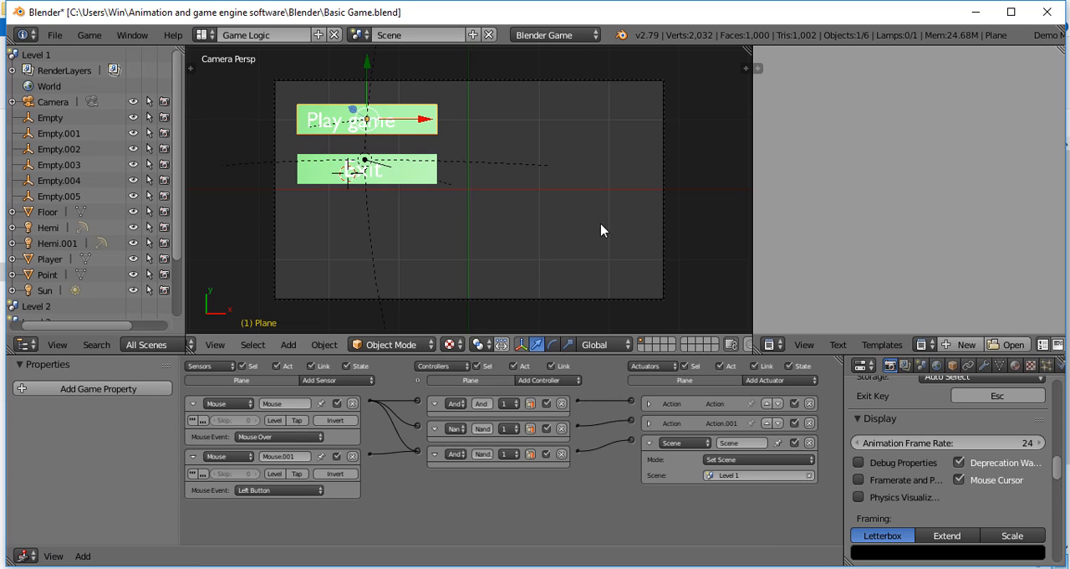
Step: Add two Mouse sensors to the "Exit" plane, setting the first to Mouse Over and keeping the second on Left Button
{"action": "right_click", "coordinate": [424, 188]}
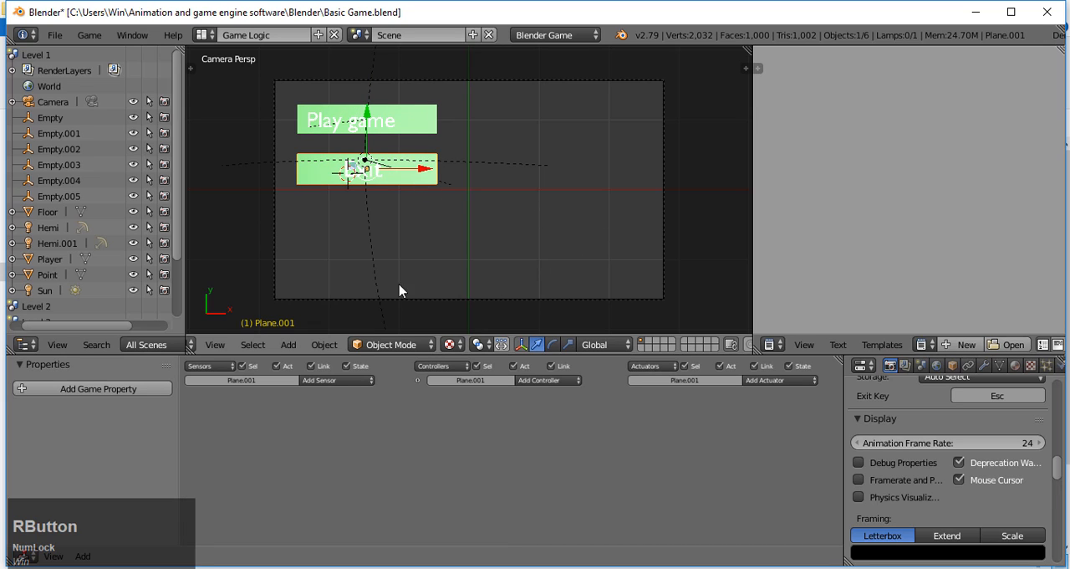
{"action": "left_click", "coordinate": [356, 382]}
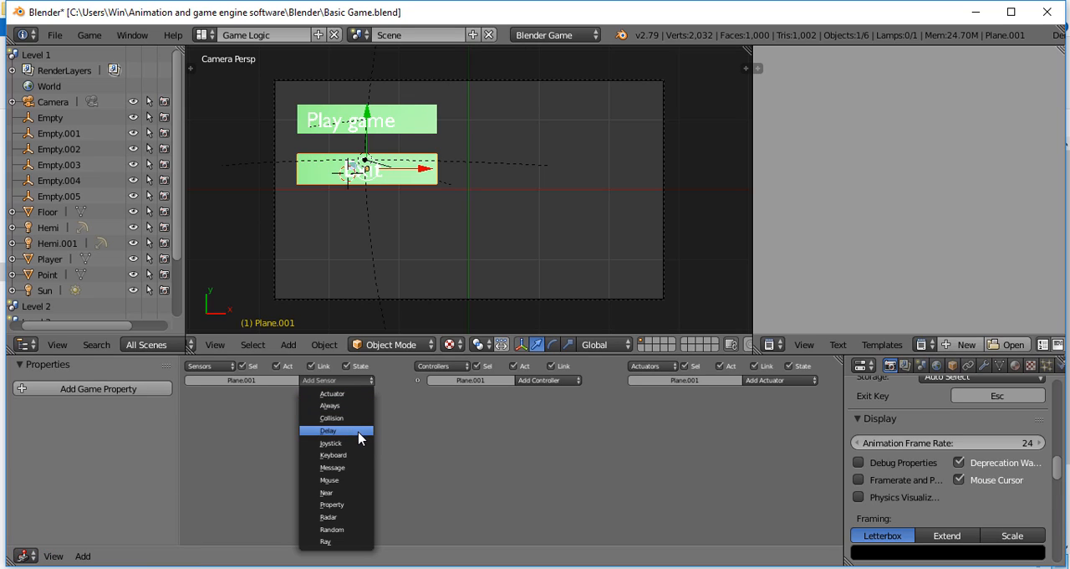
{"action": "left_click", "coordinate": [344, 480]}
{"action": "left_click", "coordinate": [364, 381]}
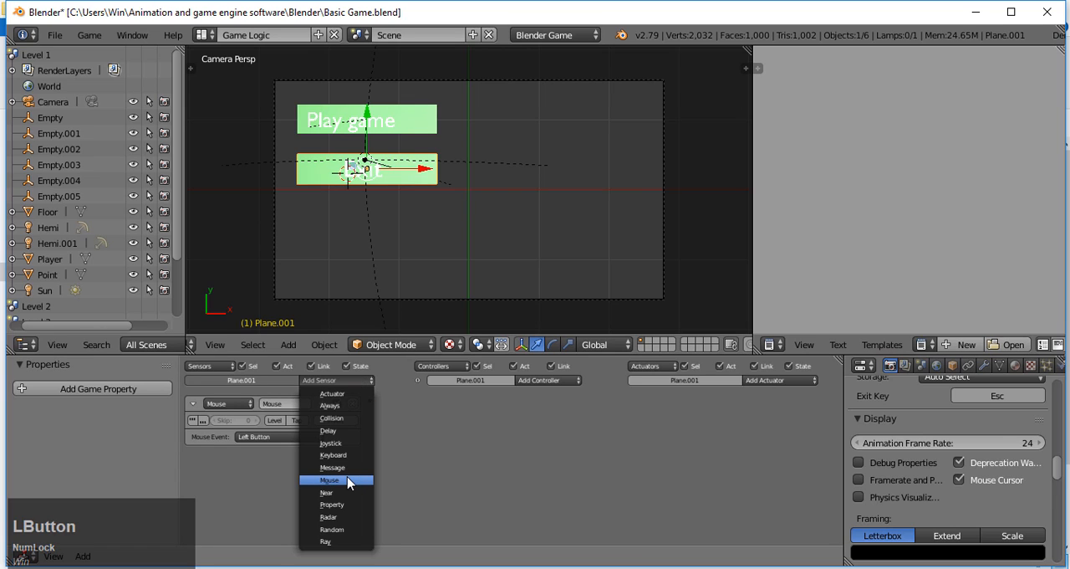
{"action": "left_click", "coordinate": [346, 481]}
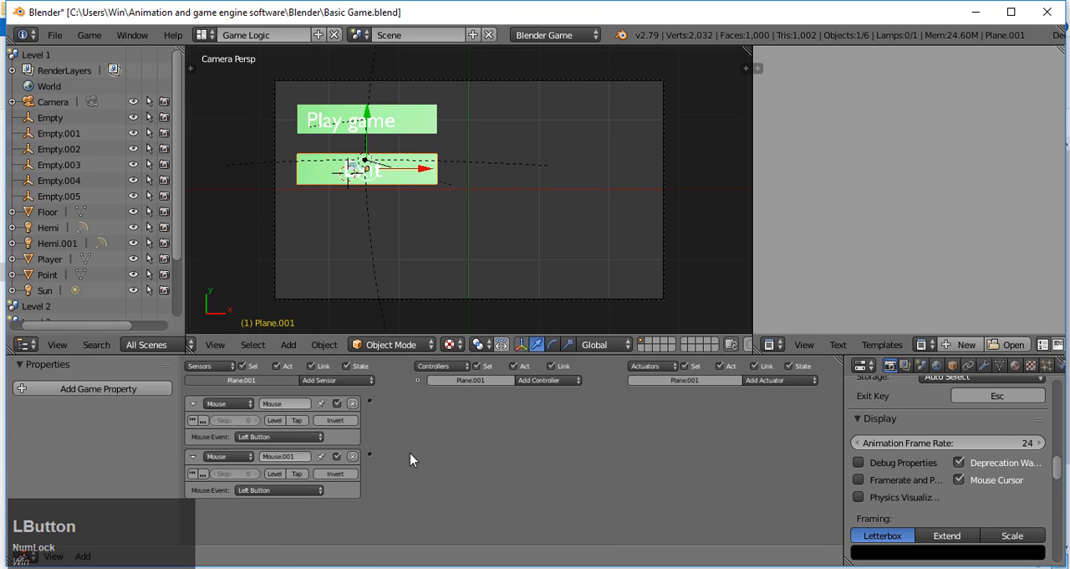
{"action": "left_click", "coordinate": [280, 437]}
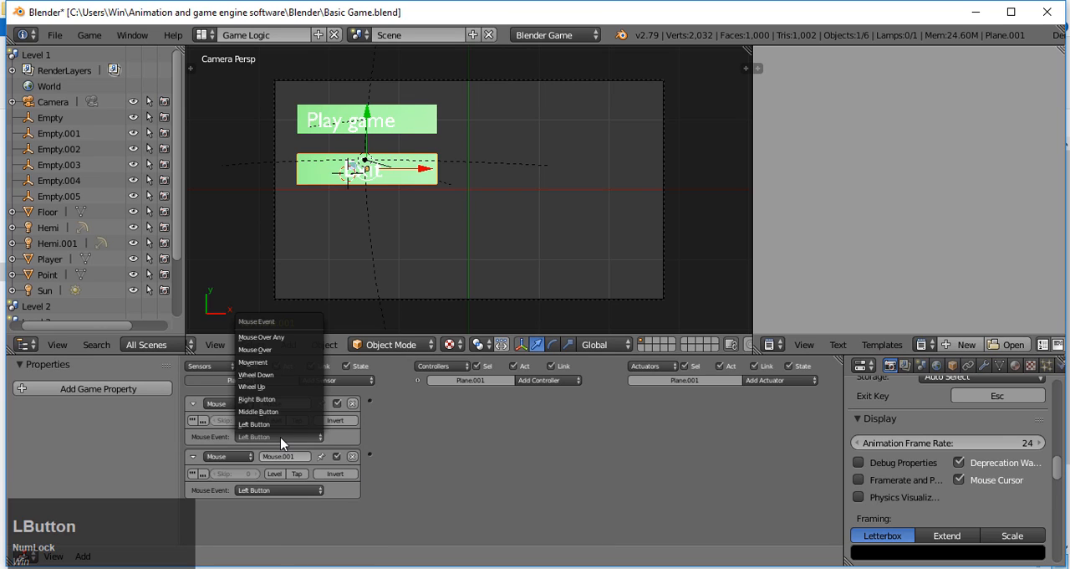
{"action": "left_click", "coordinate": [276, 350]}
Step: Add a Nand controller, two Action actuators and a Game actuator to the "Exit" plane
{"action": "left_click", "coordinate": [566, 381]}
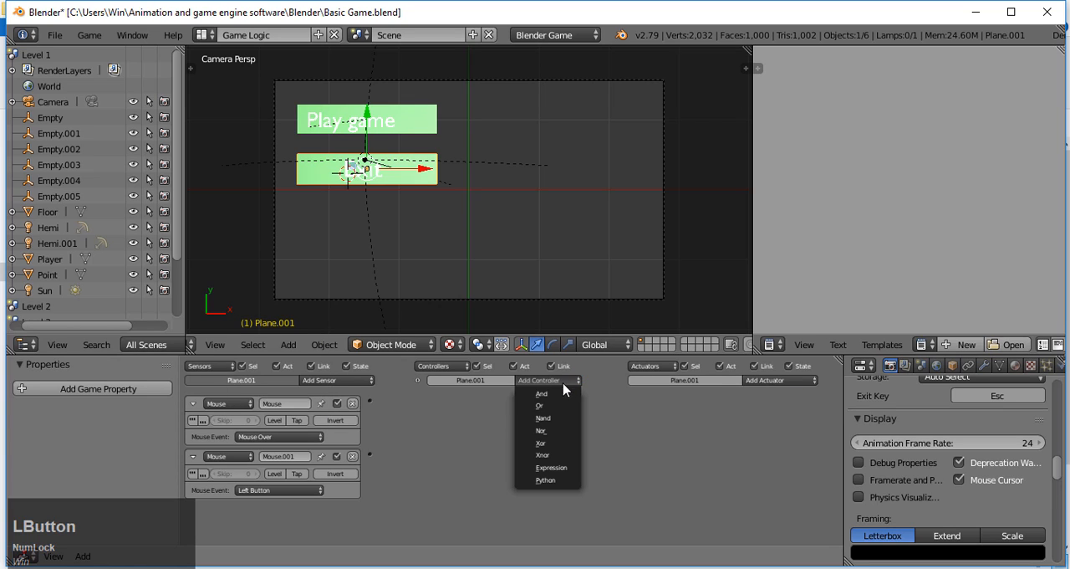
{"action": "left_click", "coordinate": [551, 417]}
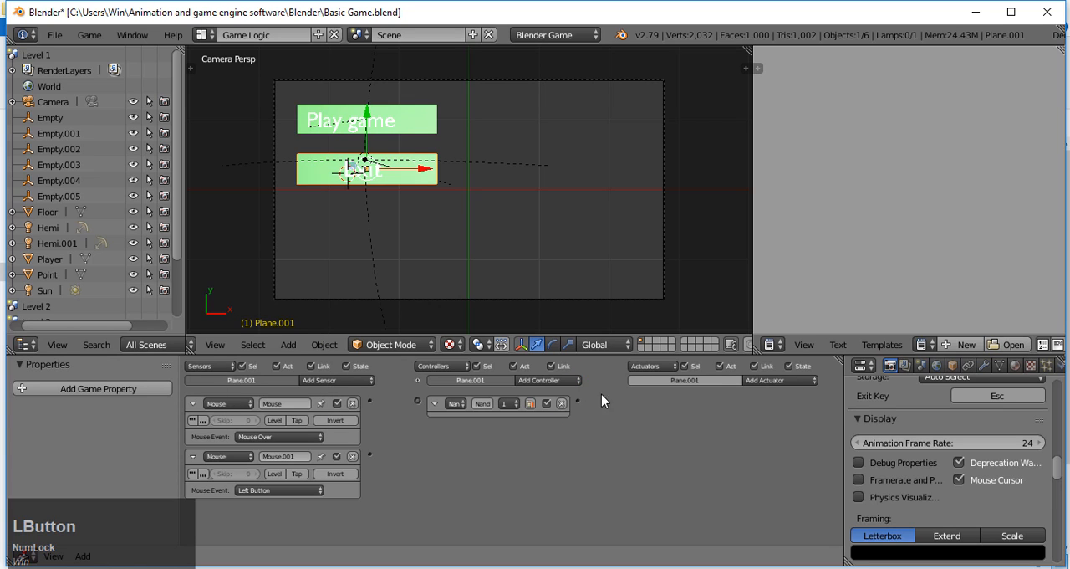
{"action": "left_click", "coordinate": [778, 381]}
{"action": "left_click", "coordinate": [771, 366]}
{"action": "left_click", "coordinate": [773, 381]}
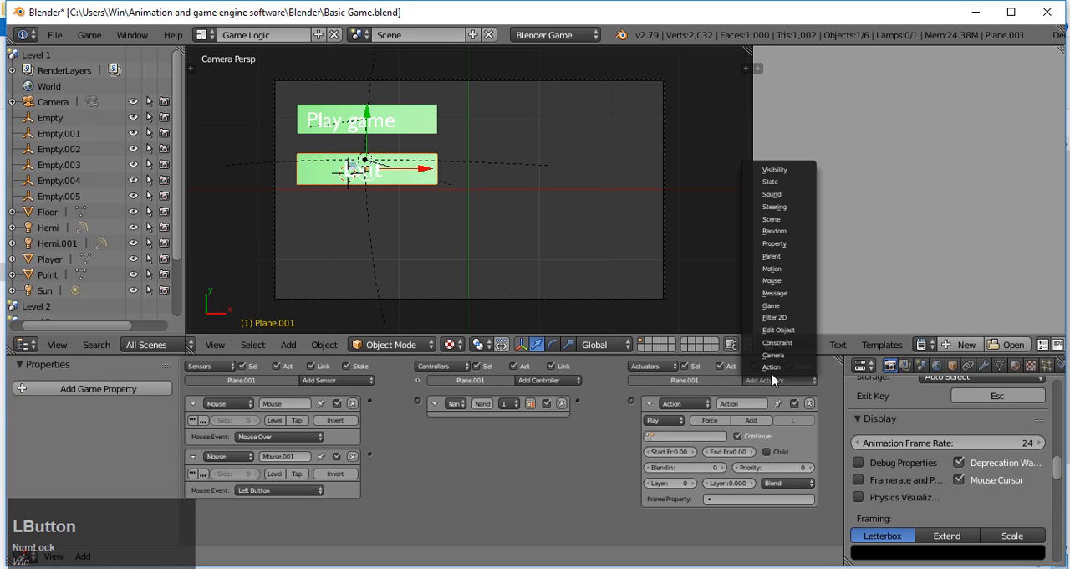
{"action": "left_click", "coordinate": [771, 366]}
{"action": "left_click", "coordinate": [771, 382]}
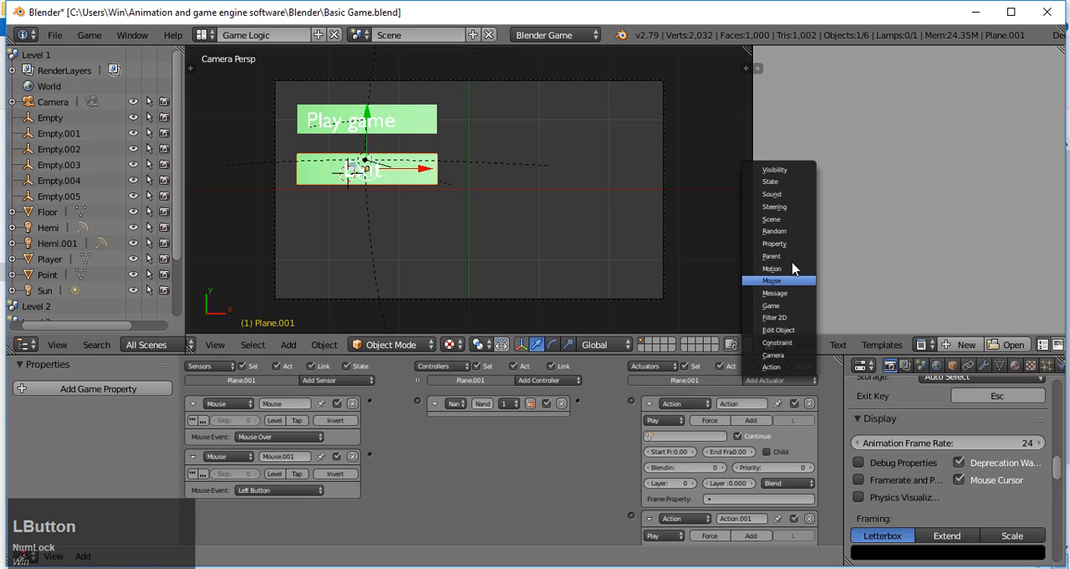
{"action": "left_click", "coordinate": [784, 317]}
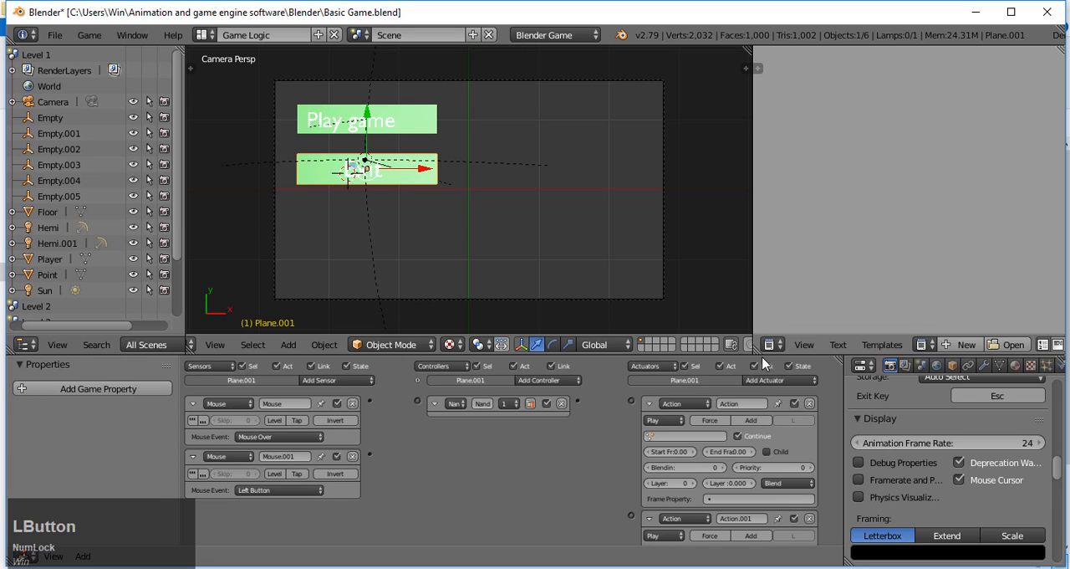
Step: Add an And controller above the Nand controller and connect the Mouse Over sensor to both controllers
{"action": "left_click_drag", "start_coordinate": [369, 400], "coordinate": [632, 401]}
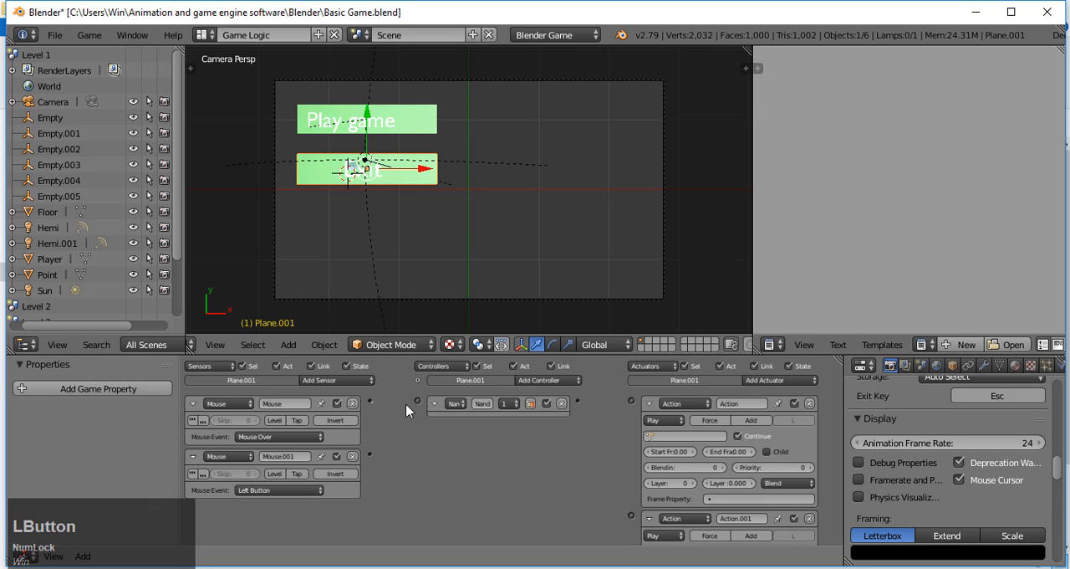
{"action": "left_click_drag", "start_coordinate": [369, 400], "coordinate": [418, 401]}
{"action": "left_click", "coordinate": [538, 380]}
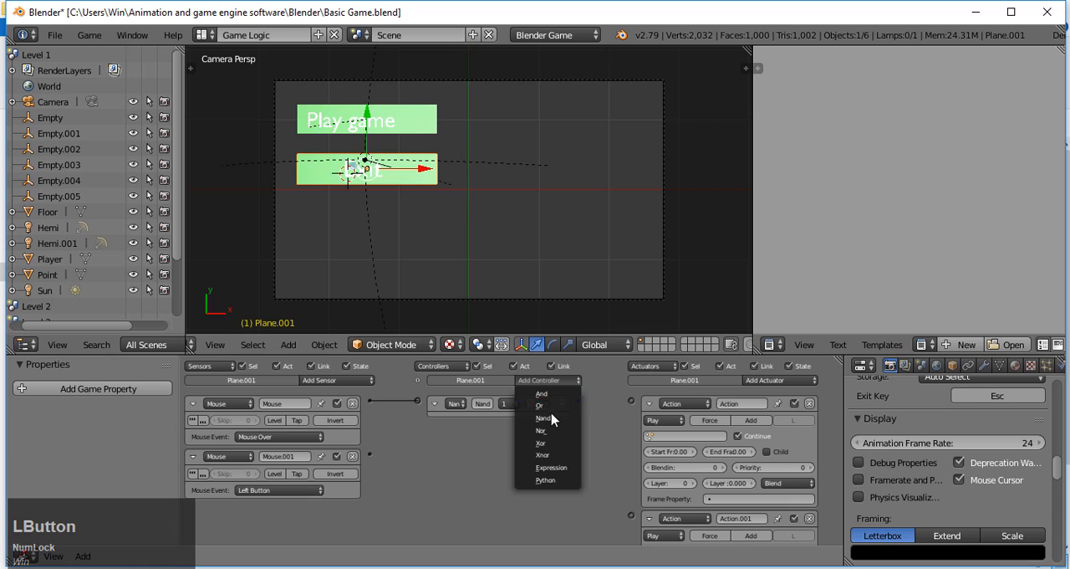
{"action": "left_click", "coordinate": [542, 393]}
{"action": "left_click", "coordinate": [433, 427]}
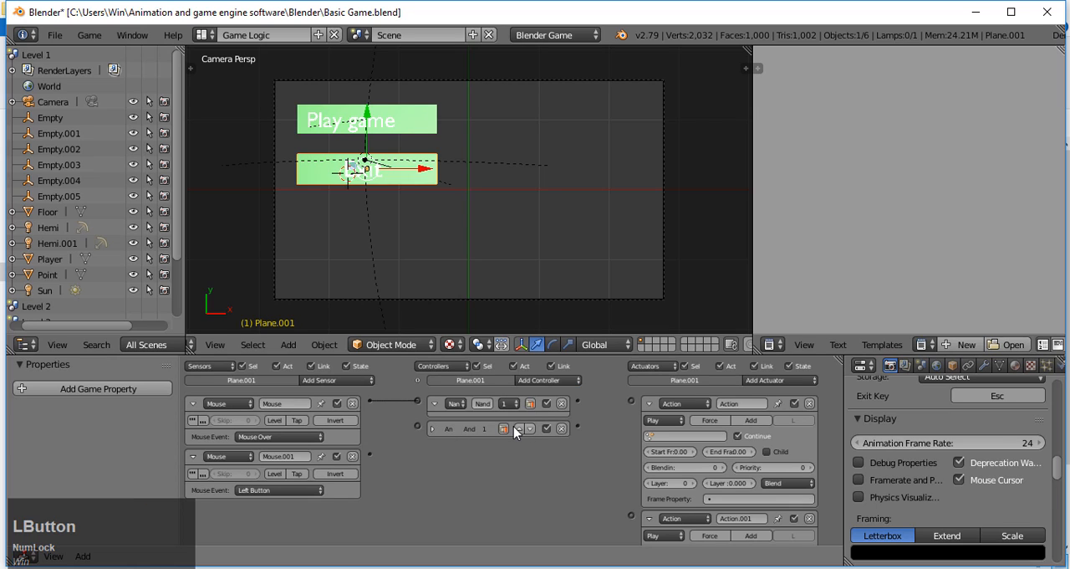
{"action": "left_click", "coordinate": [519, 428]}
{"action": "left_click_drag", "start_coordinate": [374, 401], "coordinate": [417, 402]}
Step: Assign Plane.001Action to the first Action actuator, raise its end frame, and connect the And controller to it
{"action": "left_click", "coordinate": [656, 434]}
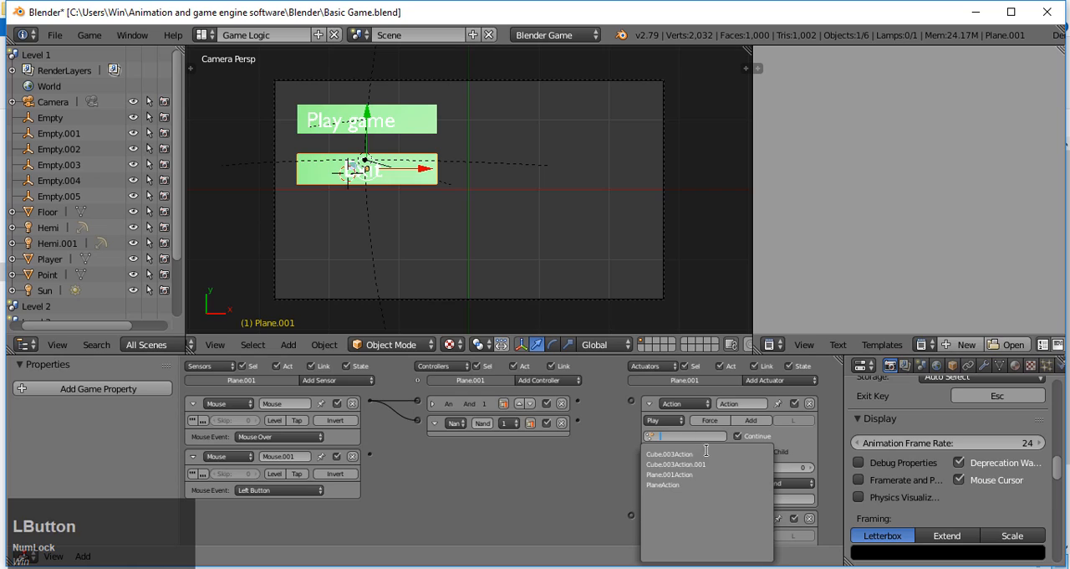
{"action": "left_click", "coordinate": [702, 475]}
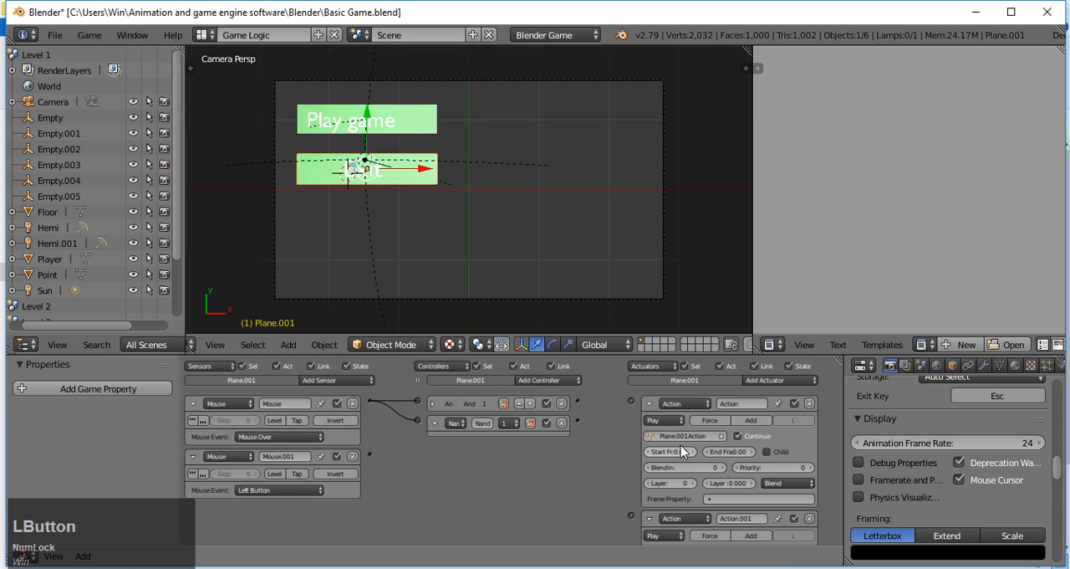
{"action": "double_click", "coordinate": [751, 452]}
{"action": "left_click_drag", "start_coordinate": [583, 406], "coordinate": [632, 405]}
{"action": "left_click", "coordinate": [650, 404]}
Step: Assign Plane.001Action to the second Action actuator, adjust its start and end frames, and connect the Nand controller to it
{"action": "left_click", "coordinate": [650, 456]}
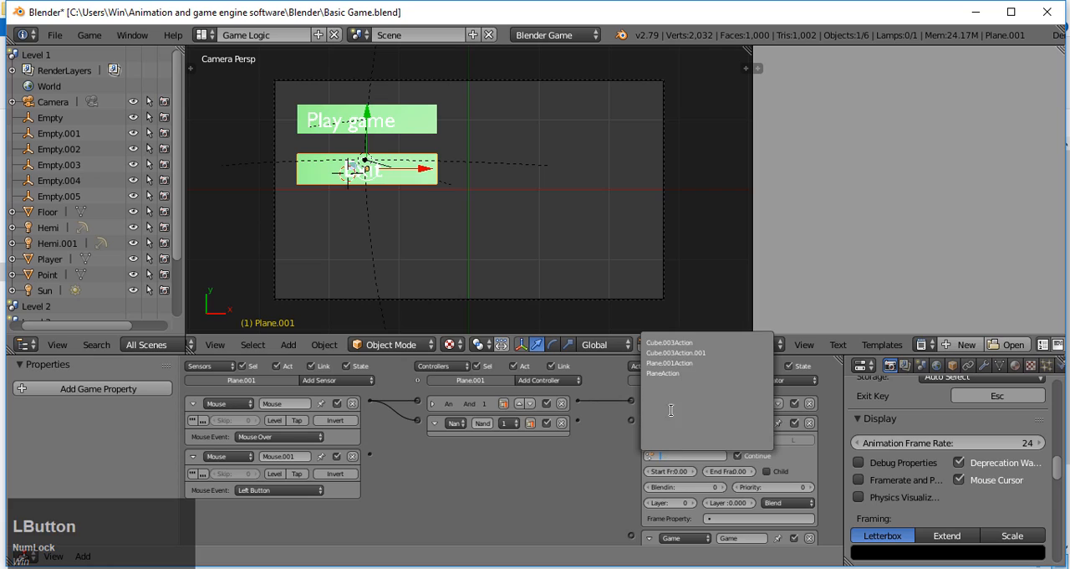
{"action": "left_click", "coordinate": [677, 362]}
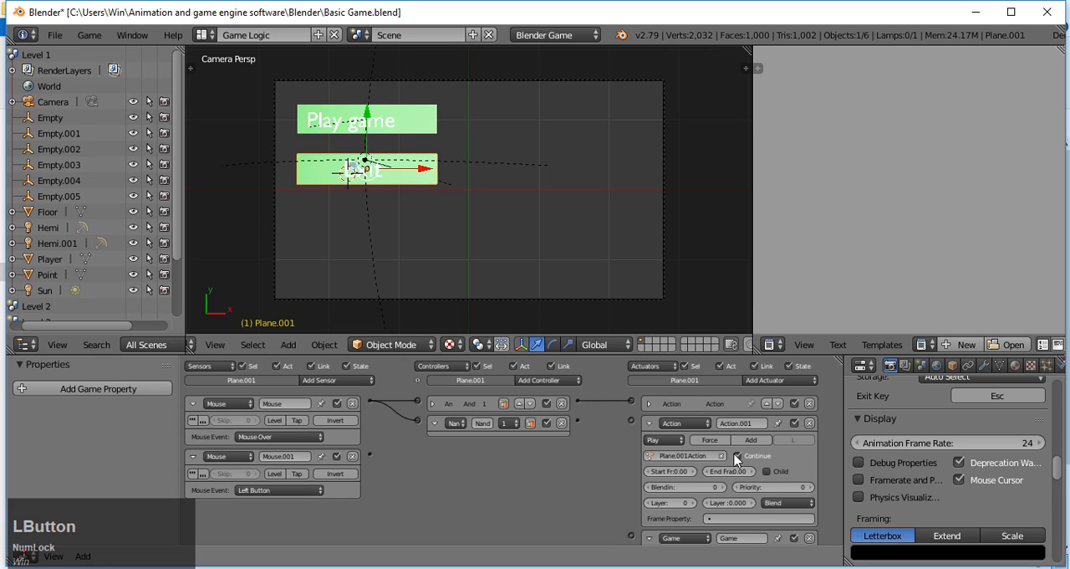
{"action": "left_click", "coordinate": [692, 473]}
{"action": "left_click", "coordinate": [692, 472]}
{"action": "left_click", "coordinate": [754, 470]}
{"action": "left_click_drag", "start_coordinate": [579, 420], "coordinate": [631, 420]}
{"action": "left_click", "coordinate": [649, 423]}
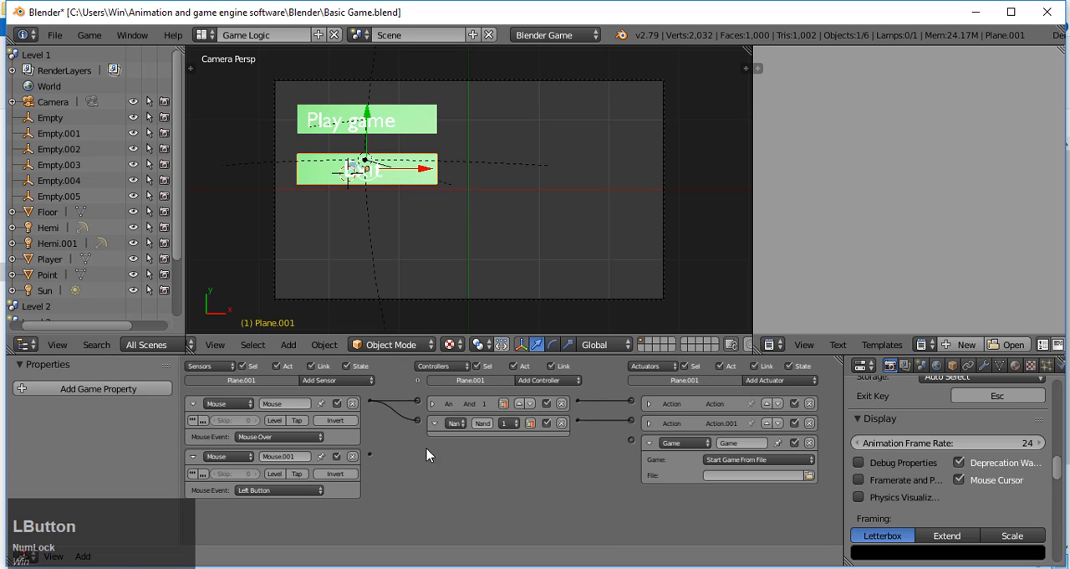
Step: Set the Game actuator to Quit Game and connect the Left Button and Mouse Over sensors to it through a shared And controller
{"action": "left_click_drag", "start_coordinate": [372, 451], "coordinate": [633, 447]}
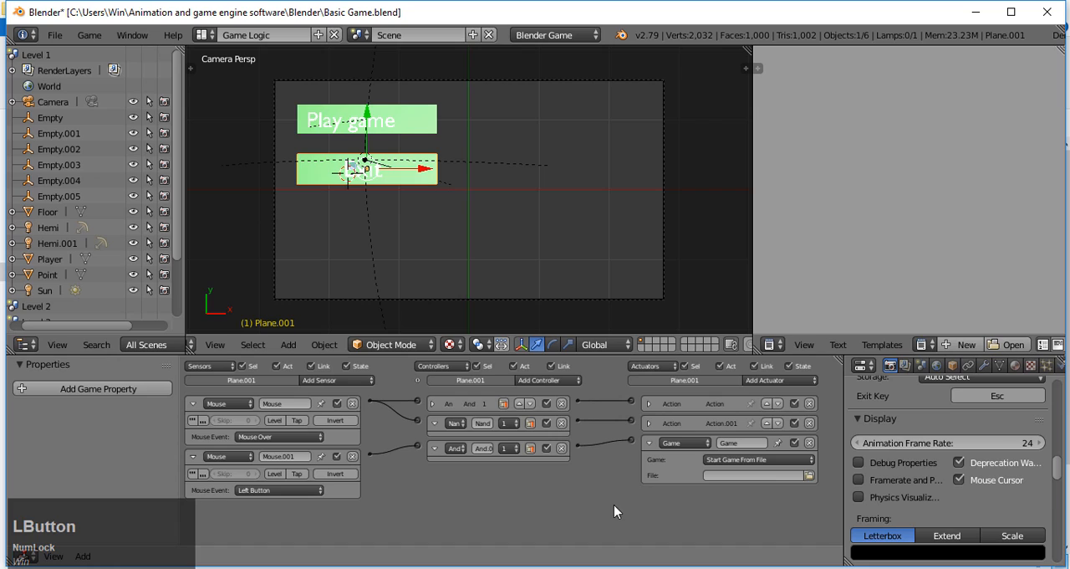
{"action": "left_click", "coordinate": [741, 474]}
{"action": "left_click", "coordinate": [762, 463]}
{"action": "left_click", "coordinate": [768, 463]}
{"action": "left_click", "coordinate": [767, 428]}
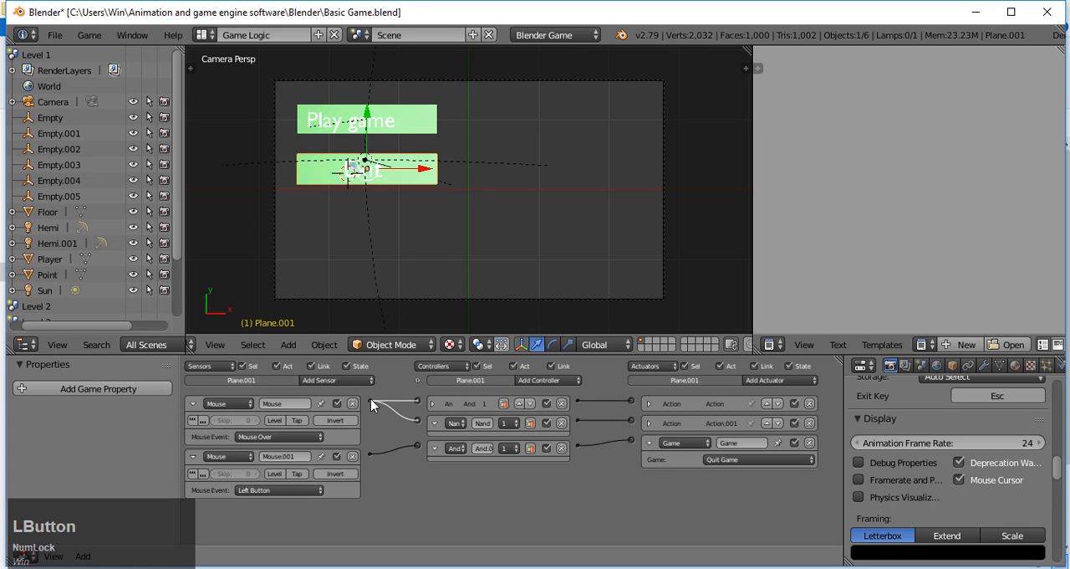
{"action": "left_click_drag", "start_coordinate": [370, 400], "coordinate": [418, 444]}
Step: Collapse the remaining expanded sensors, controllers and Game actuator of the "Exit" plane
{"action": "left_click", "coordinate": [194, 403]}
{"action": "left_click", "coordinate": [195, 423]}
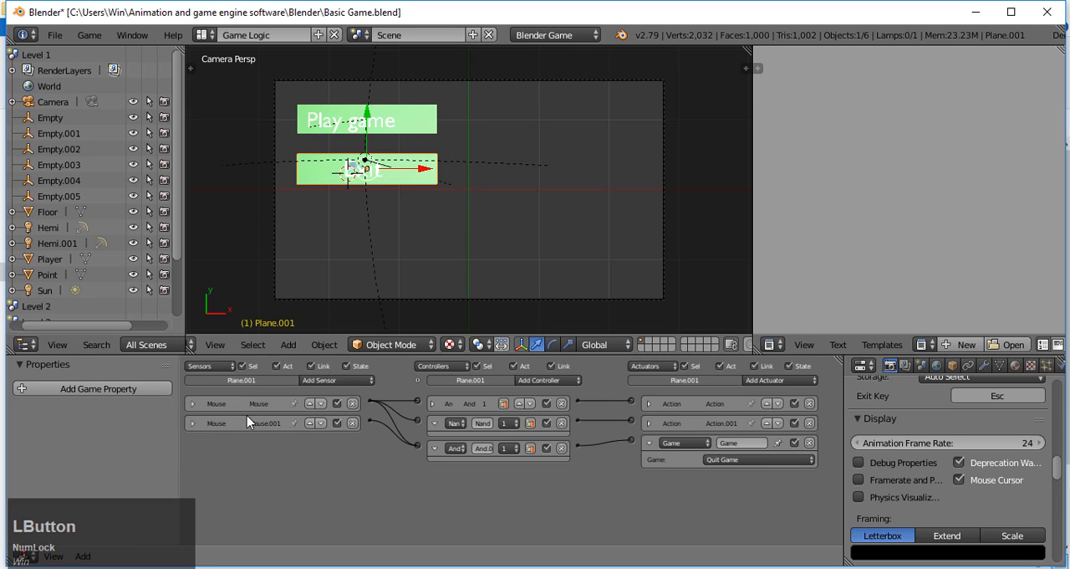
{"action": "left_click", "coordinate": [434, 449]}
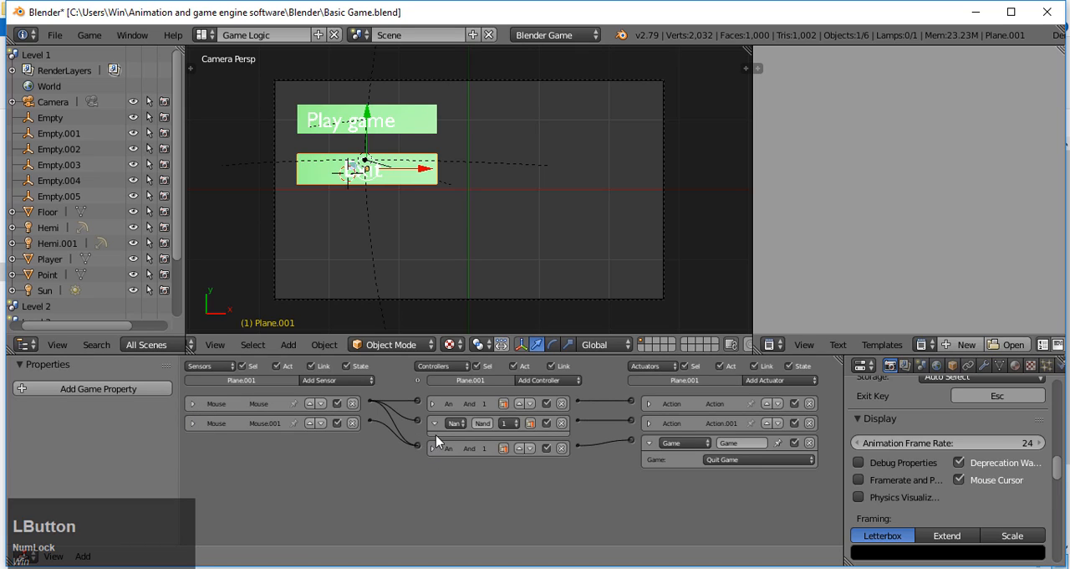
{"action": "left_click", "coordinate": [433, 424]}
{"action": "left_click", "coordinate": [649, 443]}
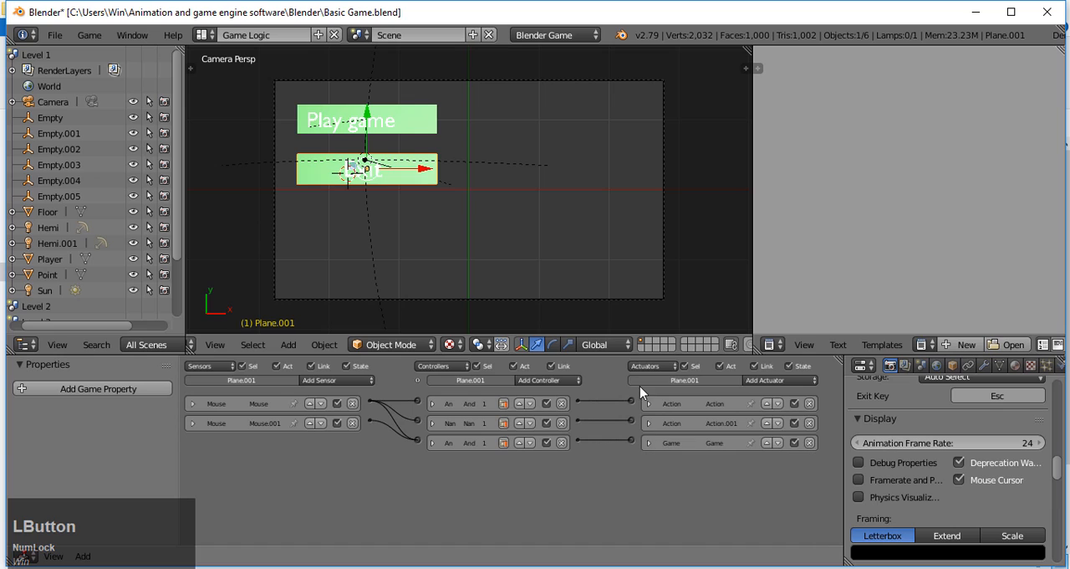
Step: Run the game to test the "Play game" button, then run it again to test the "Exit" button
{"action": "key", "text": "p"}
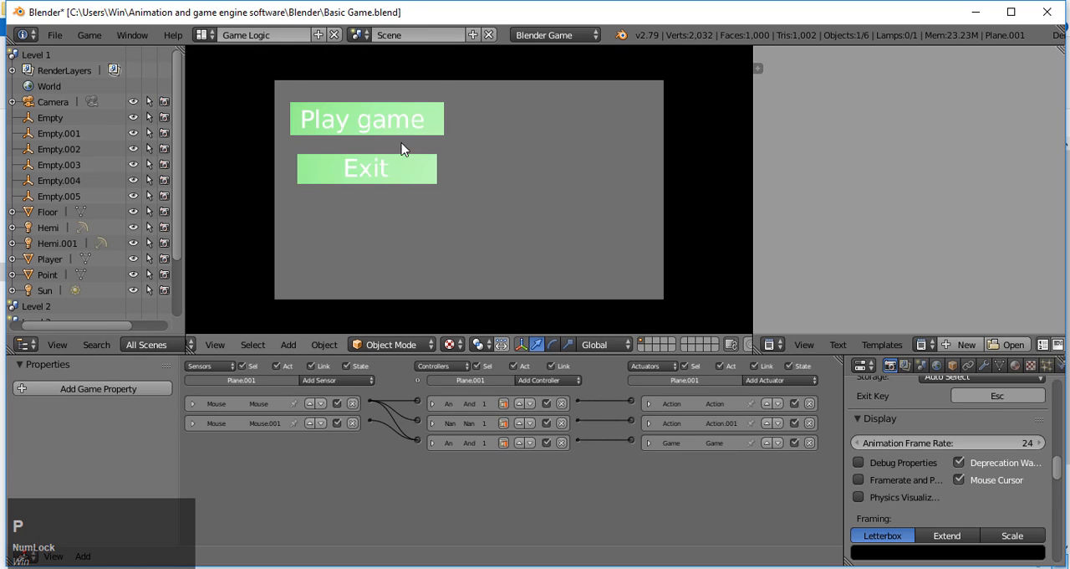
{"action": "left_click", "coordinate": [430, 121]}
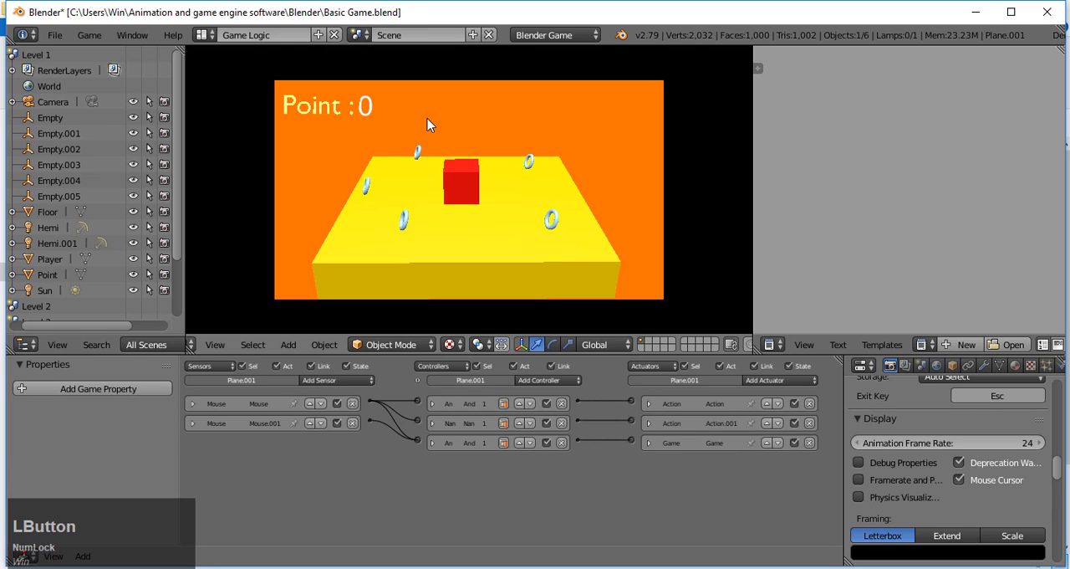
{"action": "key", "text": "Escape"}
{"action": "key", "text": "p"}
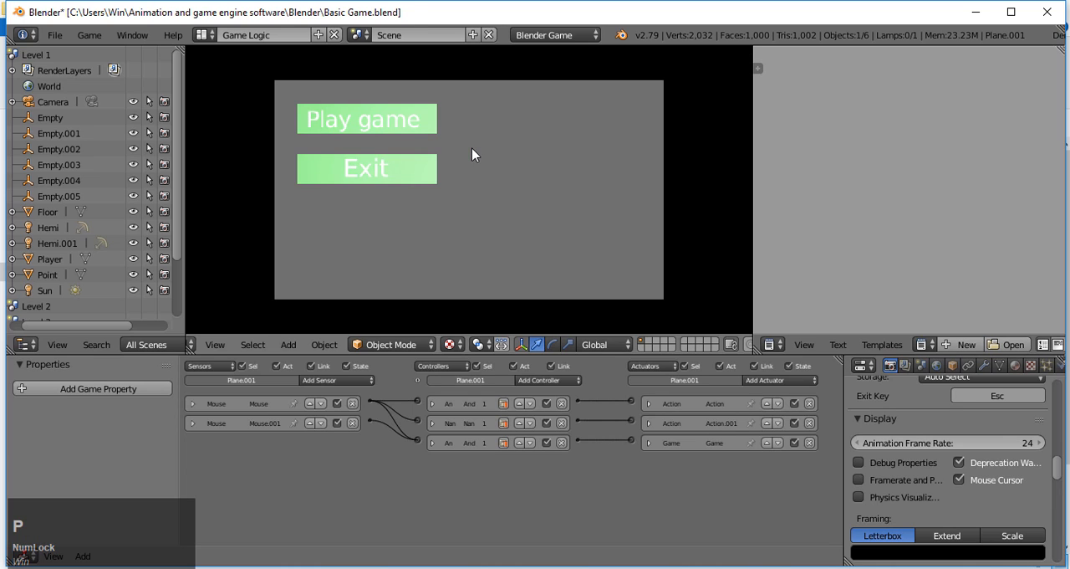
{"action": "left_click", "coordinate": [385, 174]}
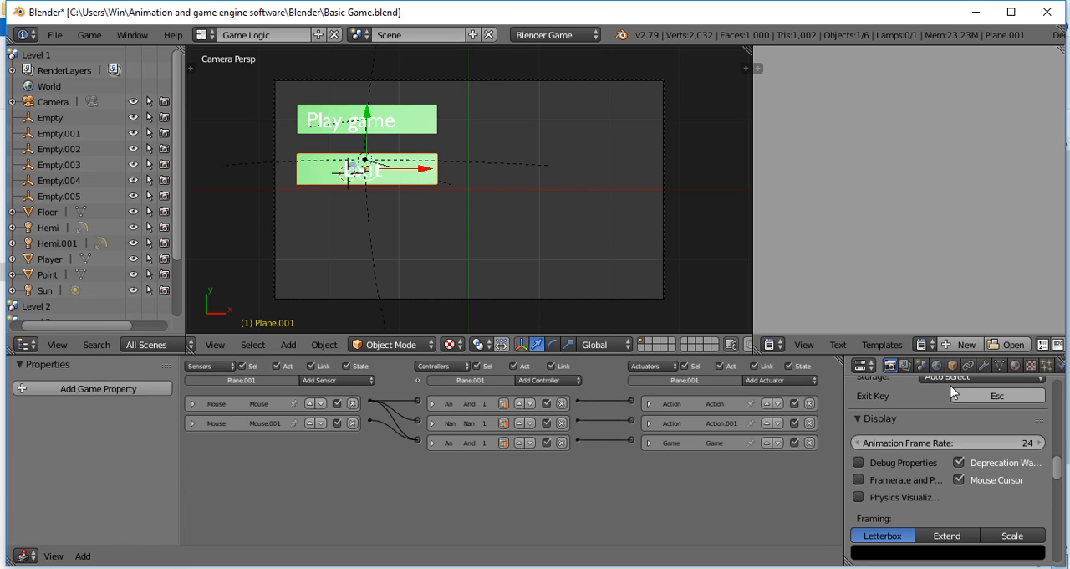
Step: Create a new world with a bright blue horizon color (R 0, G about 0.518, B 1) and run the game to preview it
{"action": "left_click", "coordinate": [937, 366]}
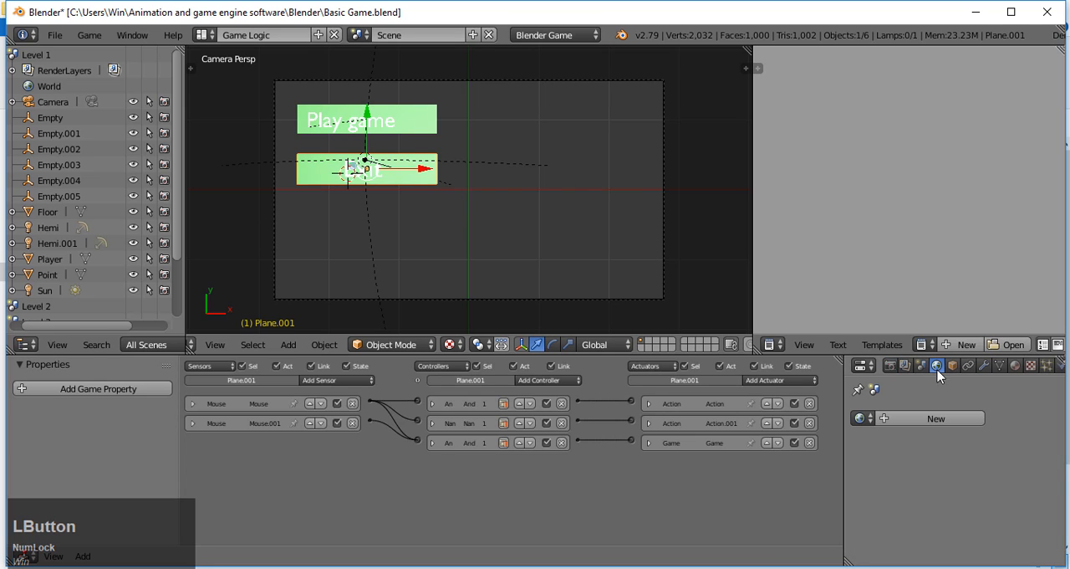
{"action": "left_click", "coordinate": [897, 418]}
{"action": "scroll", "coordinate": [903, 428], "scroll_direction": "down", "scroll_amount": 4}
{"action": "left_click", "coordinate": [902, 405]}
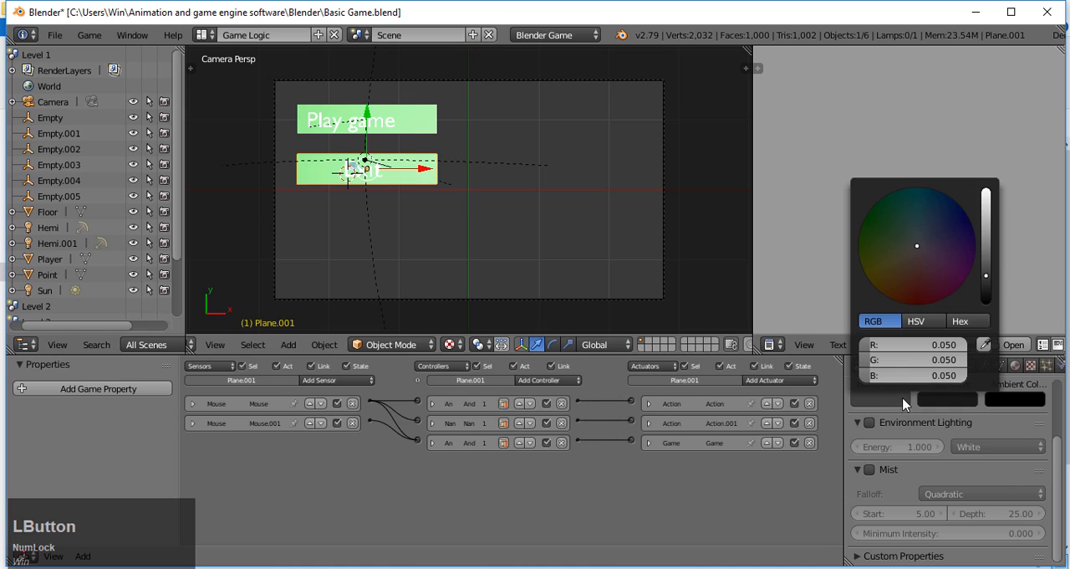
{"action": "left_click_drag", "start_coordinate": [986, 275], "coordinate": [986, 190]}
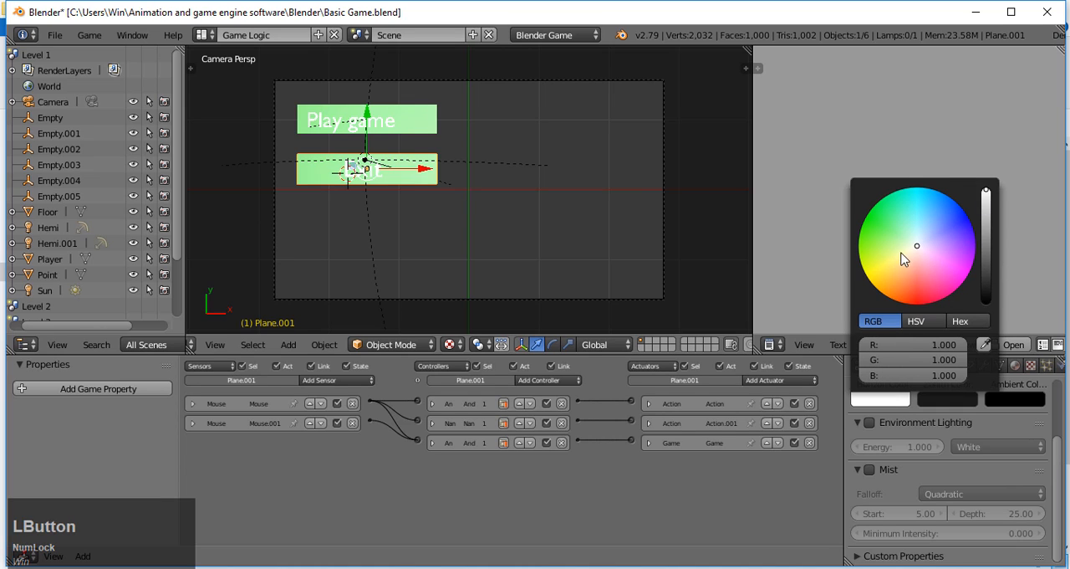
{"action": "mouse_move", "coordinate": [903, 258]}
{"action": "left_mouse_down"}
{"action": "mouse_move", "coordinate": [911, 221]}
{"action": "mouse_move", "coordinate": [886, 196]}
{"action": "mouse_move", "coordinate": [953, 196]}
{"action": "mouse_move", "coordinate": [932, 189]}
{"action": "left_mouse_up"}
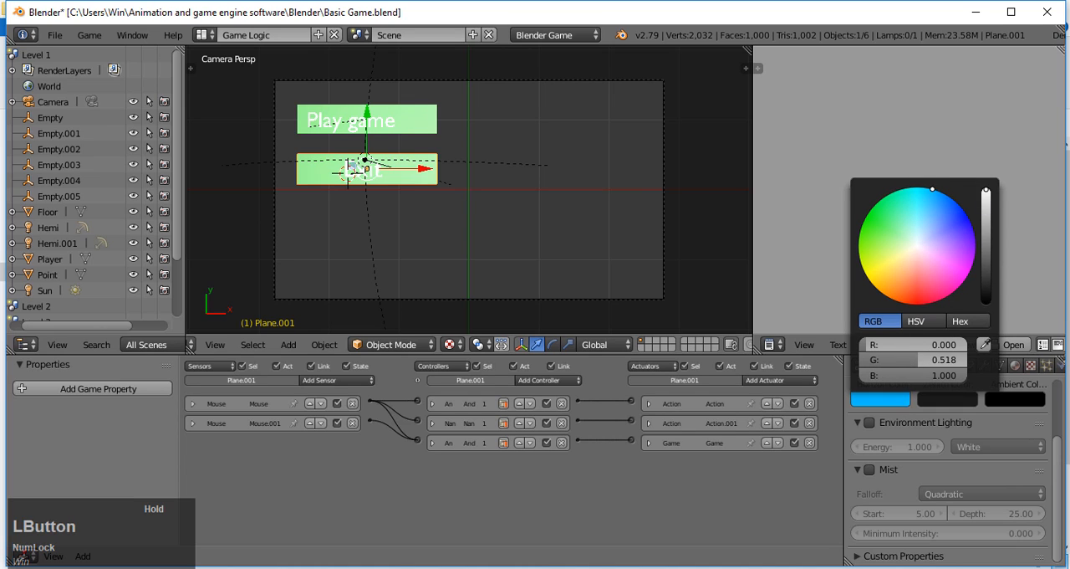
{"action": "key", "text": "p"}
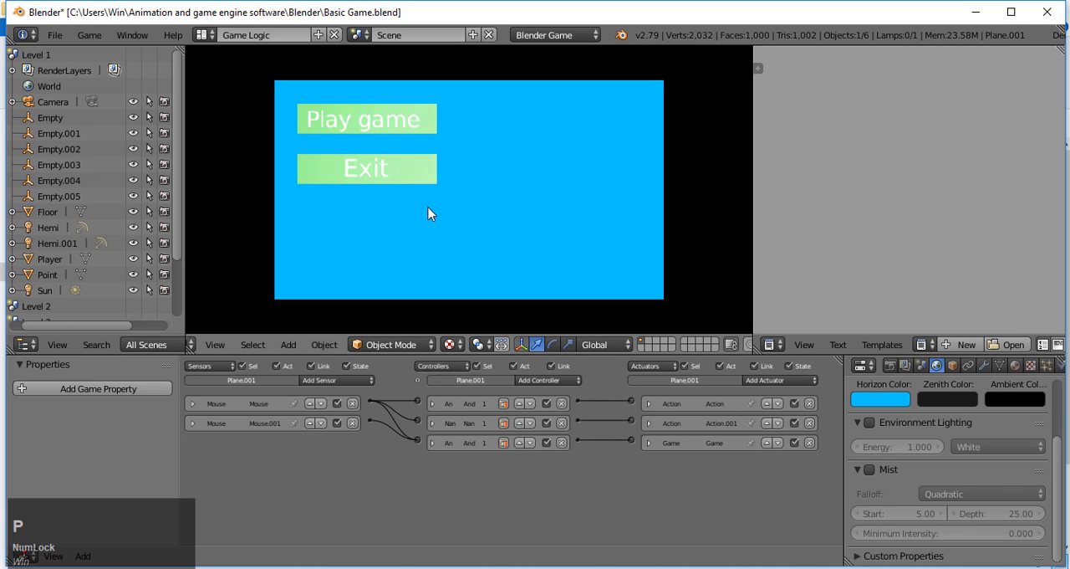
{"action": "key", "text": "Escape"}
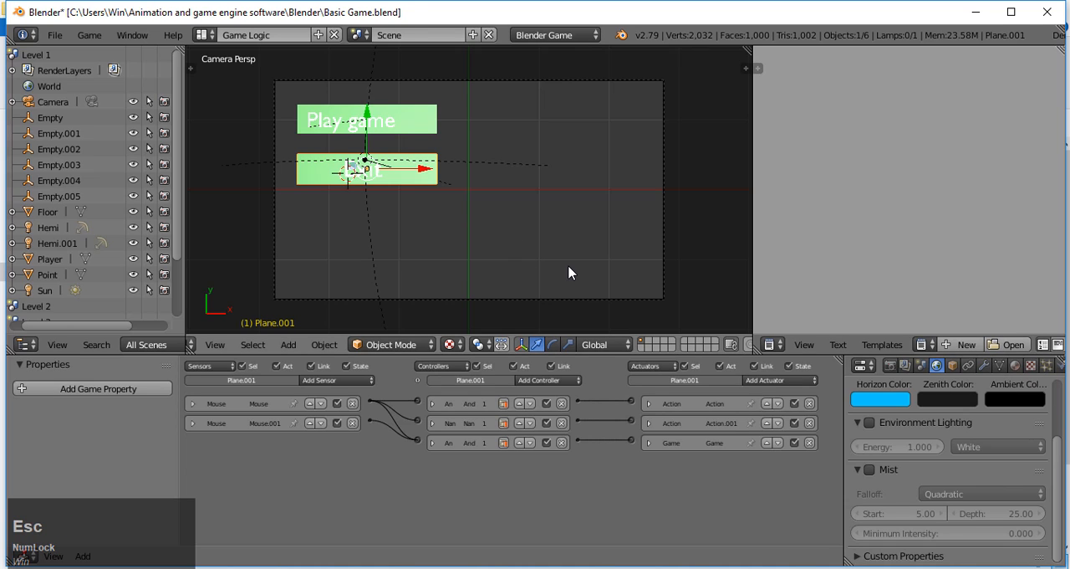
Step: Add a cube to the menu scene and move it along the X axis to the empty area beside the two buttons
{"action": "key", "text": "shift"}
{"action": "key", "text": "shift+a"}
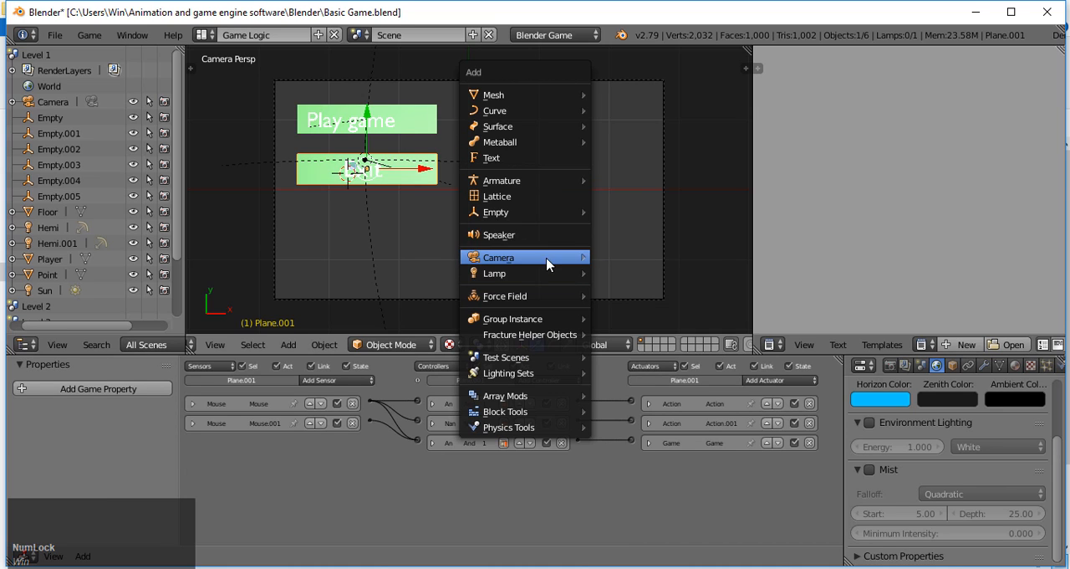
{"action": "left_click", "coordinate": [562, 97]}
{"action": "left_click", "coordinate": [634, 111]}
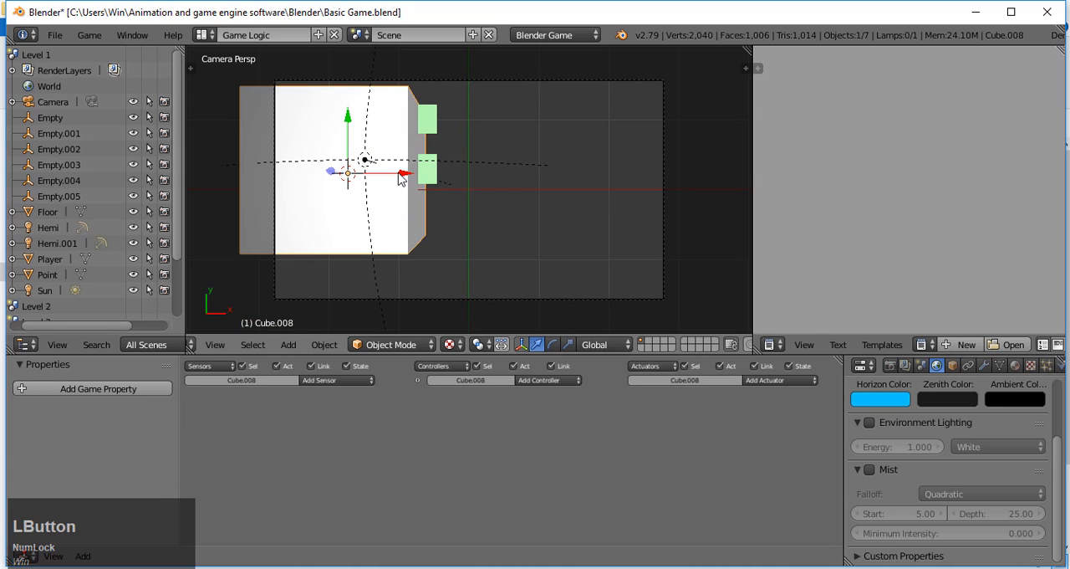
{"action": "left_click_drag", "start_coordinate": [398, 178], "coordinate": [598, 179]}
Step: Scale the cube down to fit beside the buttons and lower it slightly along the Y axis
{"action": "key", "text": "s"}
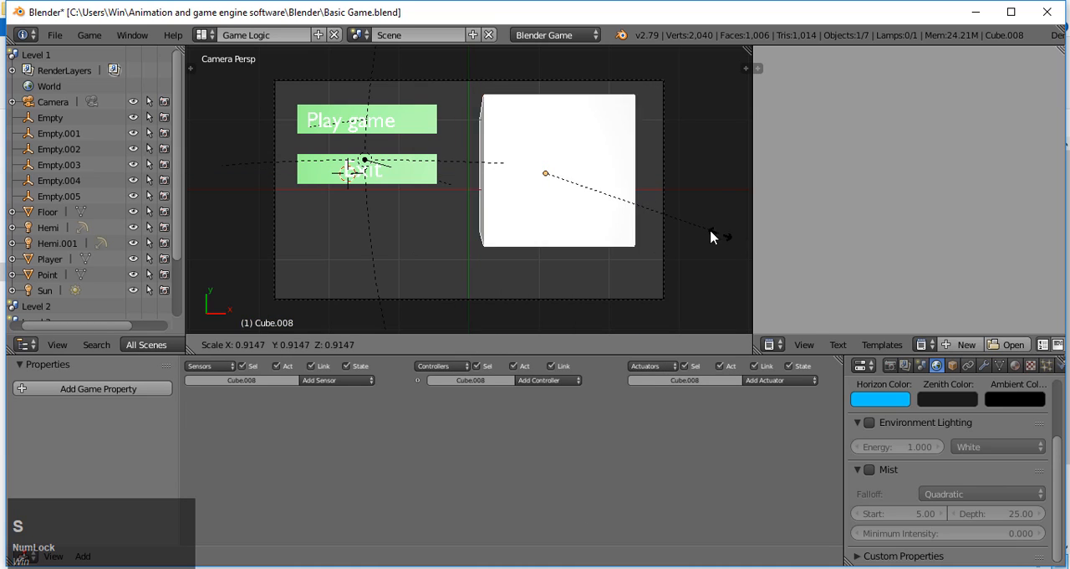
{"action": "left_click", "coordinate": [629, 214]}
{"action": "key", "text": "s"}
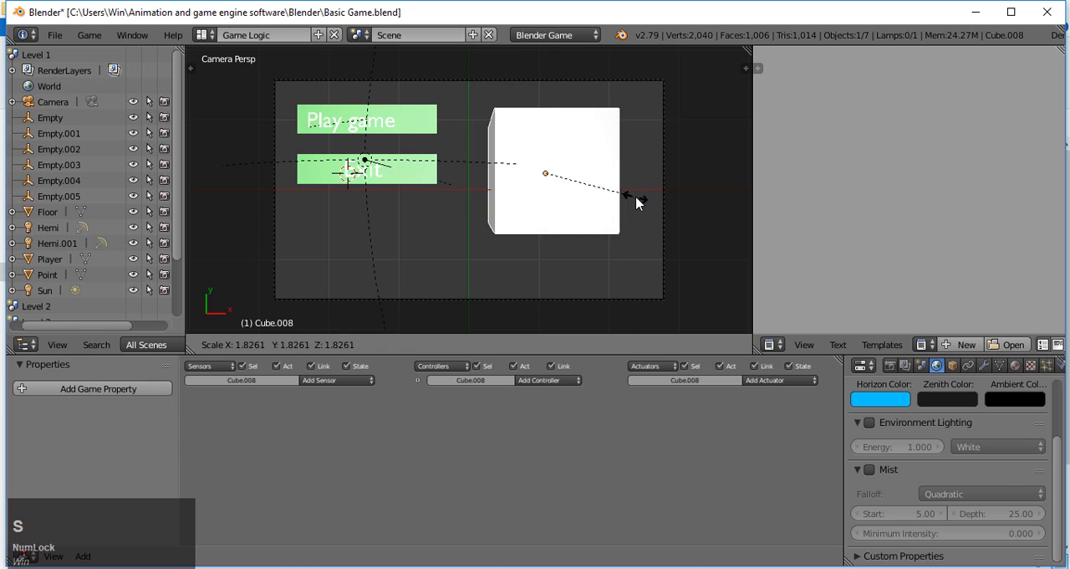
{"action": "left_click", "coordinate": [637, 201]}
{"action": "left_click", "coordinate": [561, 131]}
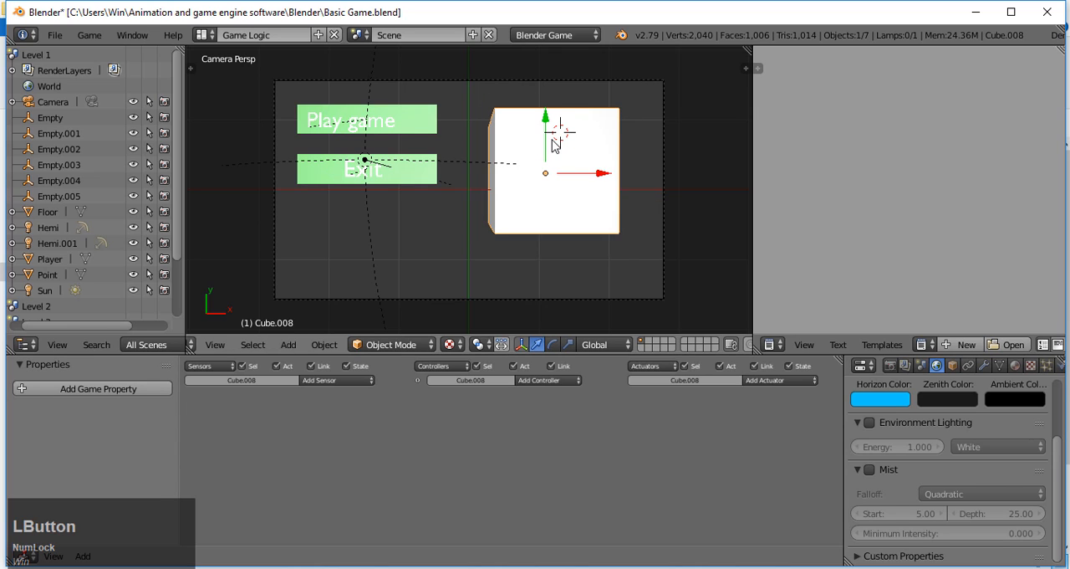
{"action": "left_click_drag", "start_coordinate": [550, 144], "coordinate": [526, 239]}
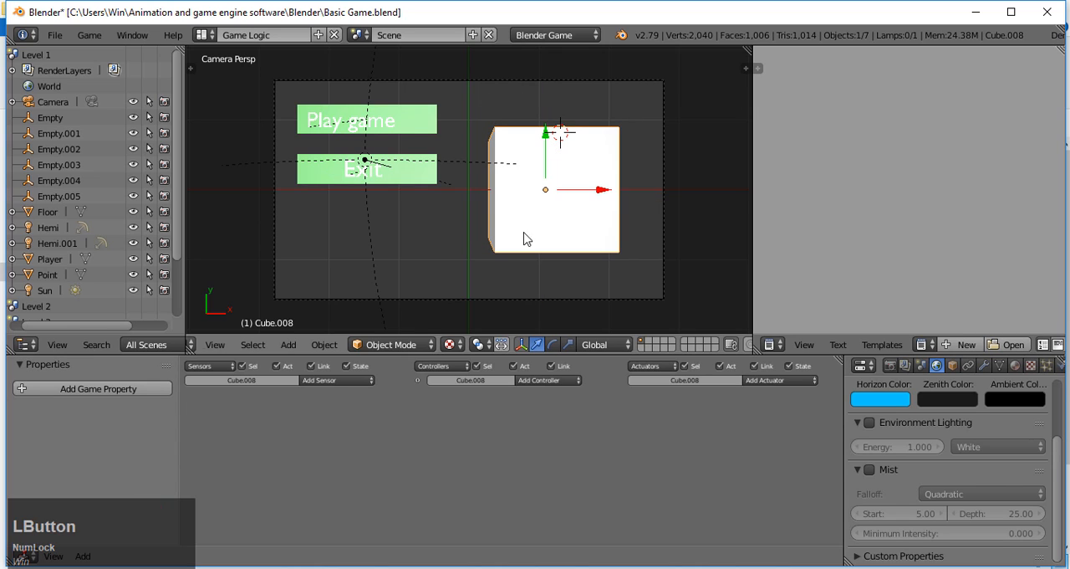
Step: Add a Mouse sensor to the cube with its mouse event set to Movement
{"action": "left_click", "coordinate": [353, 381]}
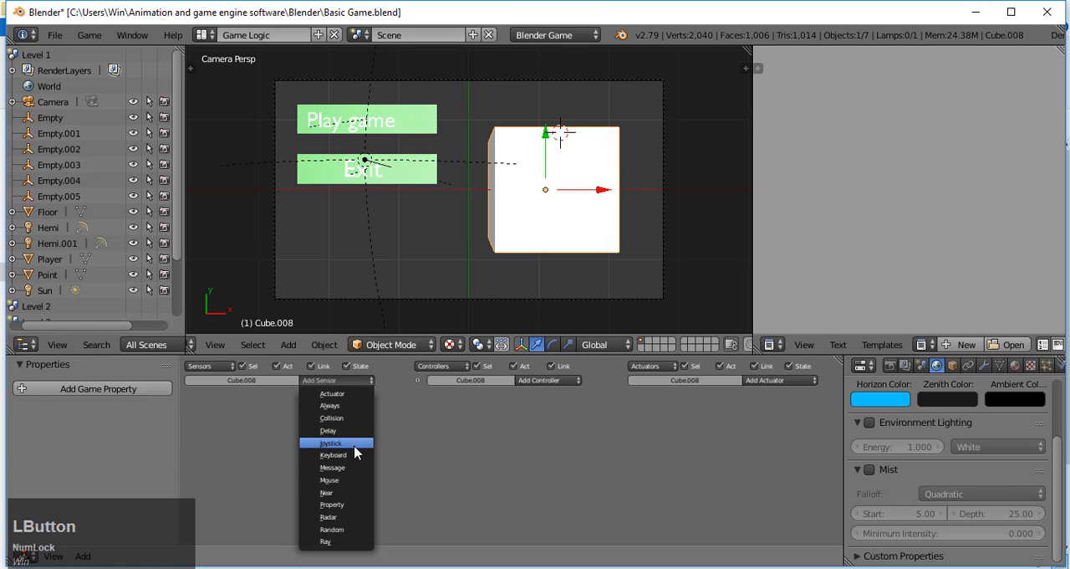
{"action": "left_click", "coordinate": [343, 479]}
{"action": "left_click", "coordinate": [317, 438]}
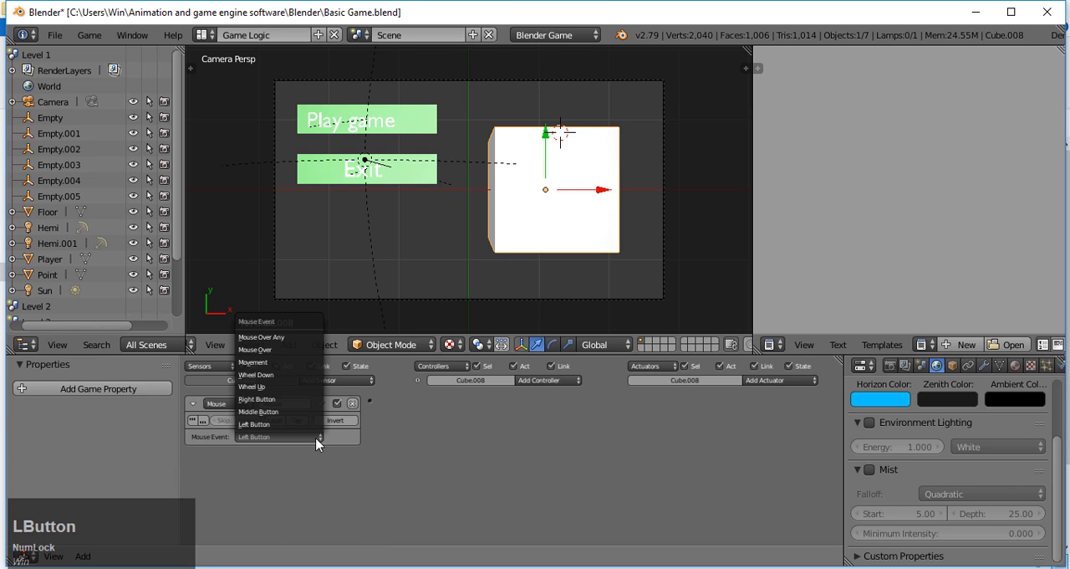
{"action": "left_click", "coordinate": [297, 362]}
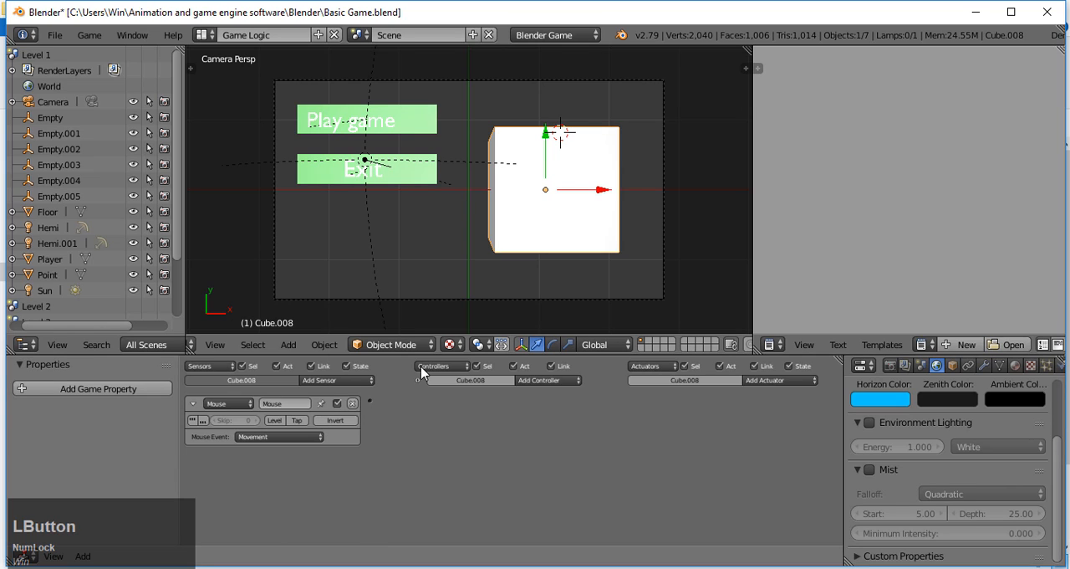
Step: Add a Mouse actuator in Look mode to the cube, toggle its X-axis Reset option, and link the Mouse sensor to it
{"action": "left_click", "coordinate": [786, 381]}
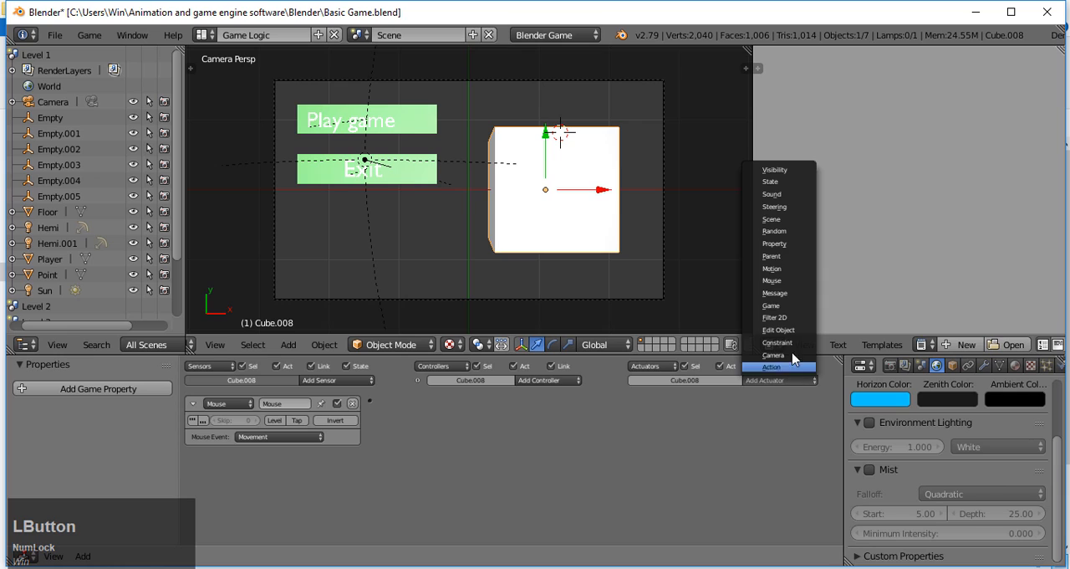
{"action": "left_click", "coordinate": [770, 281]}
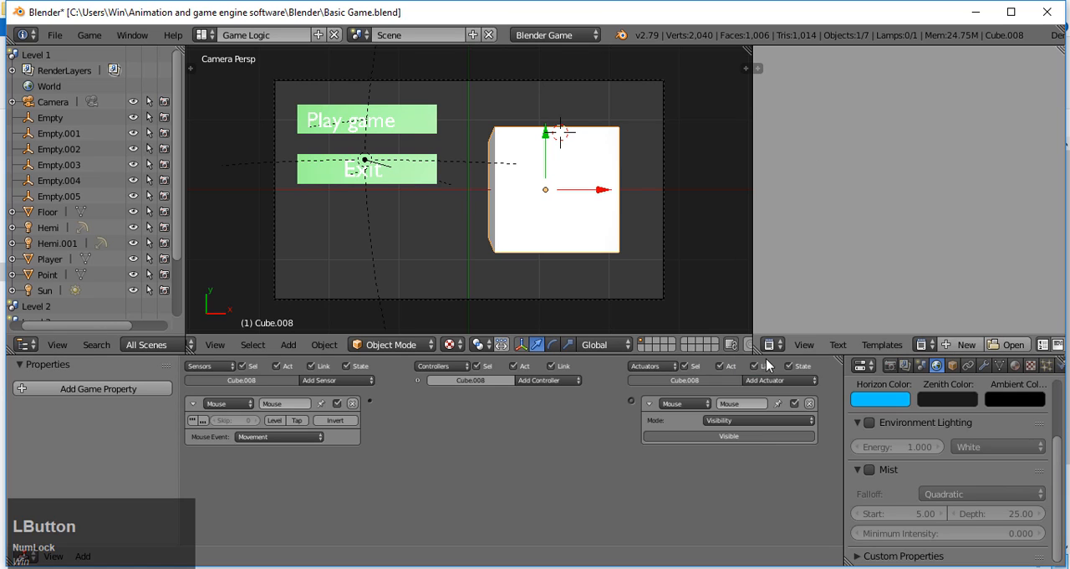
{"action": "left_click", "coordinate": [759, 420]}
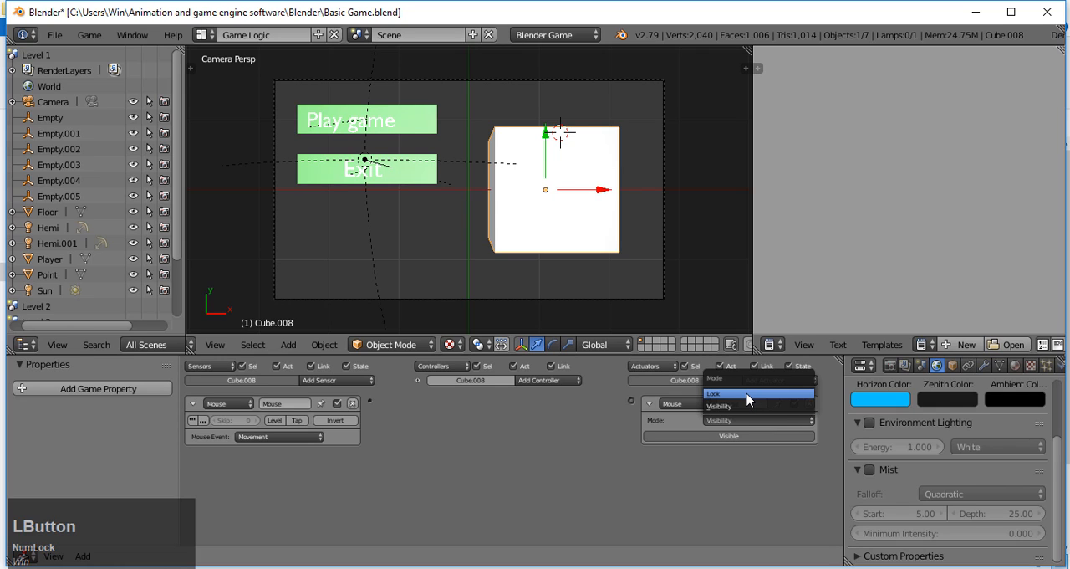
{"action": "left_click", "coordinate": [748, 395]}
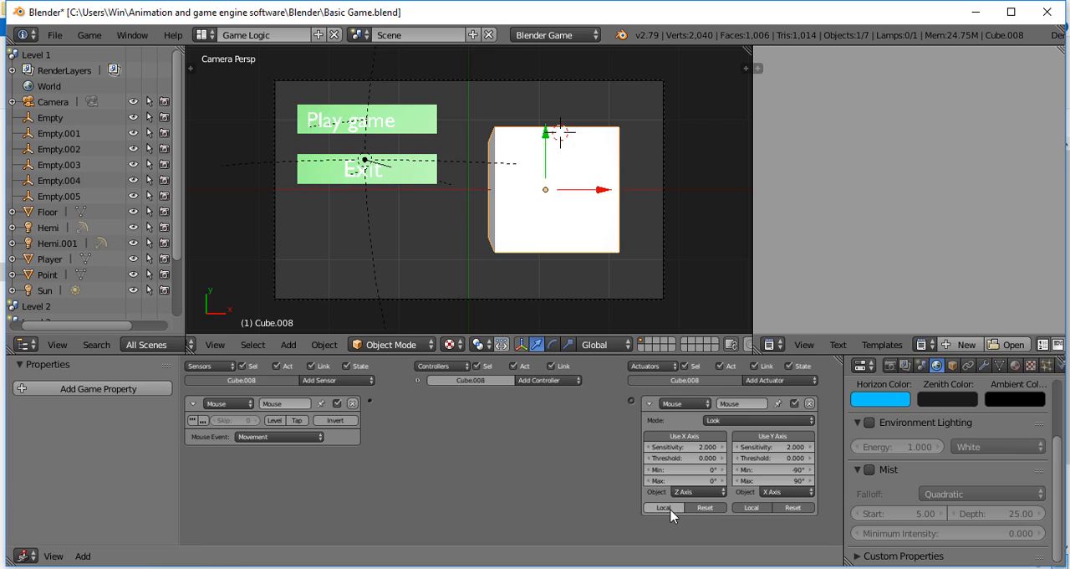
{"action": "left_click", "coordinate": [711, 507]}
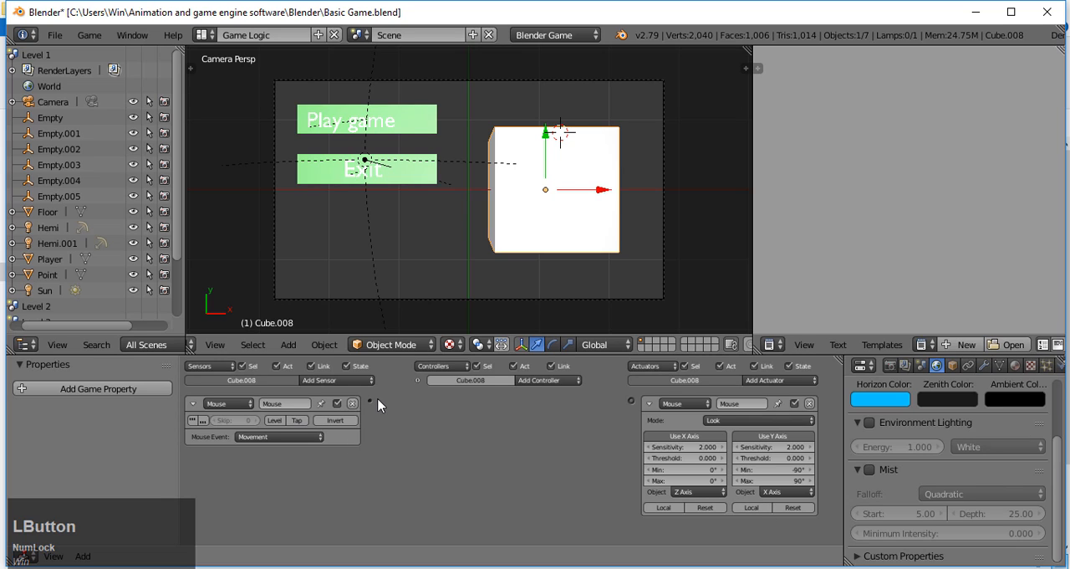
{"action": "left_click_drag", "start_coordinate": [371, 402], "coordinate": [631, 402]}
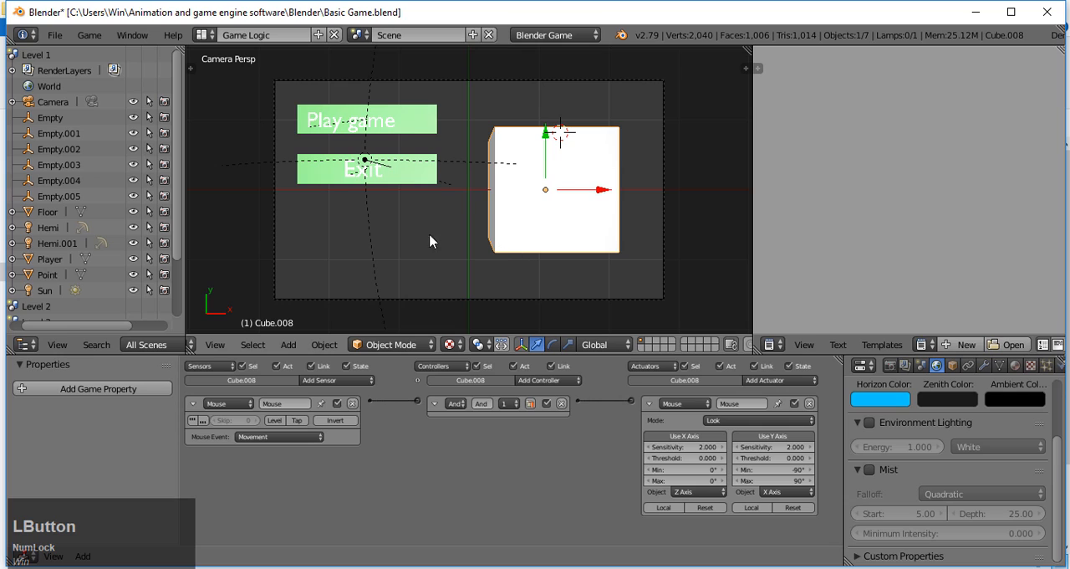
Step: Assign the existing red material named Material to the cube
{"action": "left_click", "coordinate": [1015, 366]}
{"action": "left_click", "coordinate": [861, 437]}
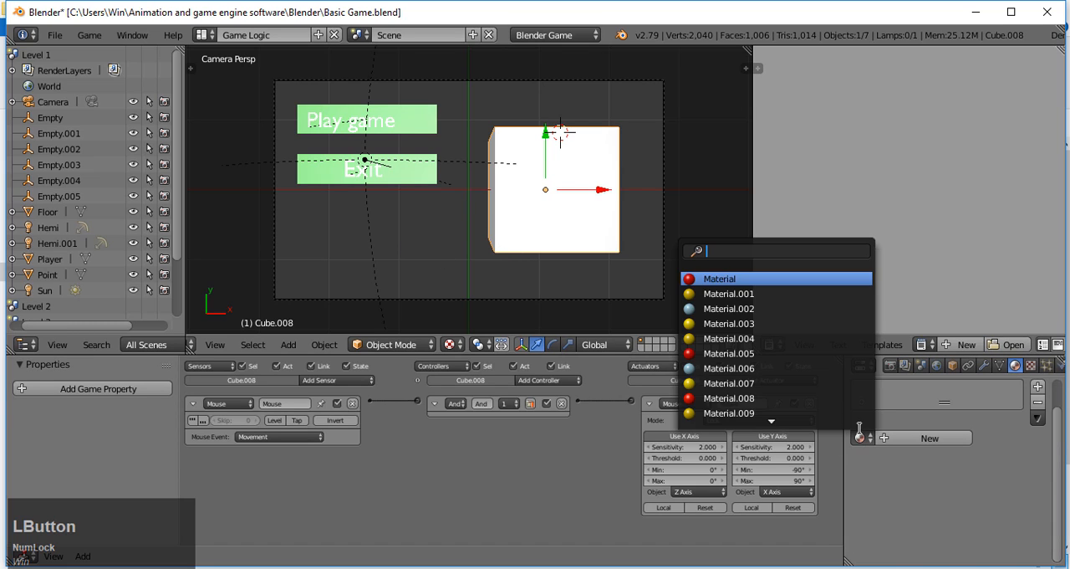
{"action": "left_click", "coordinate": [753, 281]}
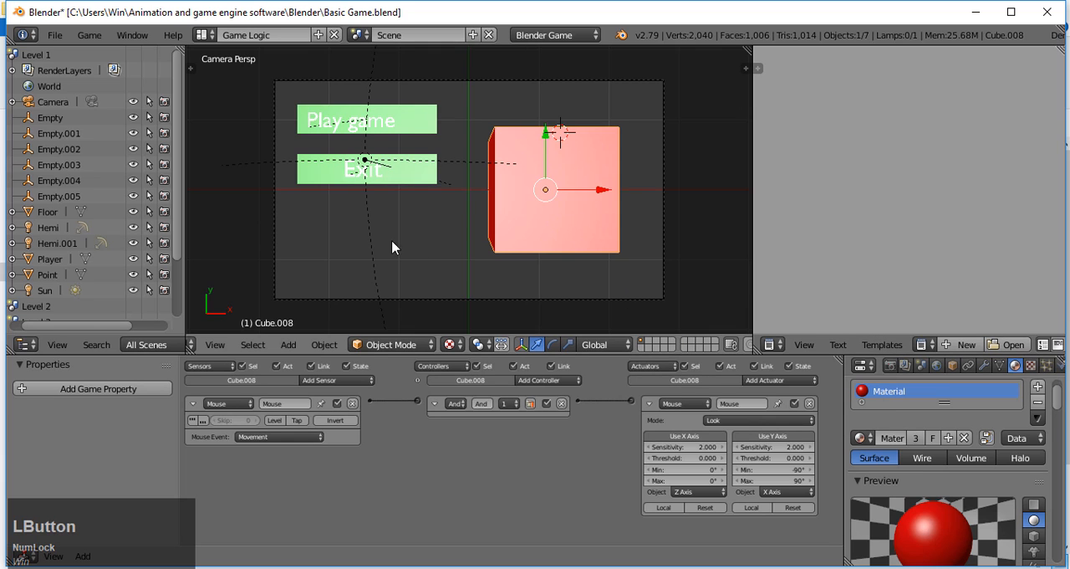
Step: Run the game to test the mouse-driven cube, start with "Play game", and steer the player through the first level's rings
{"action": "key", "text": "p"}
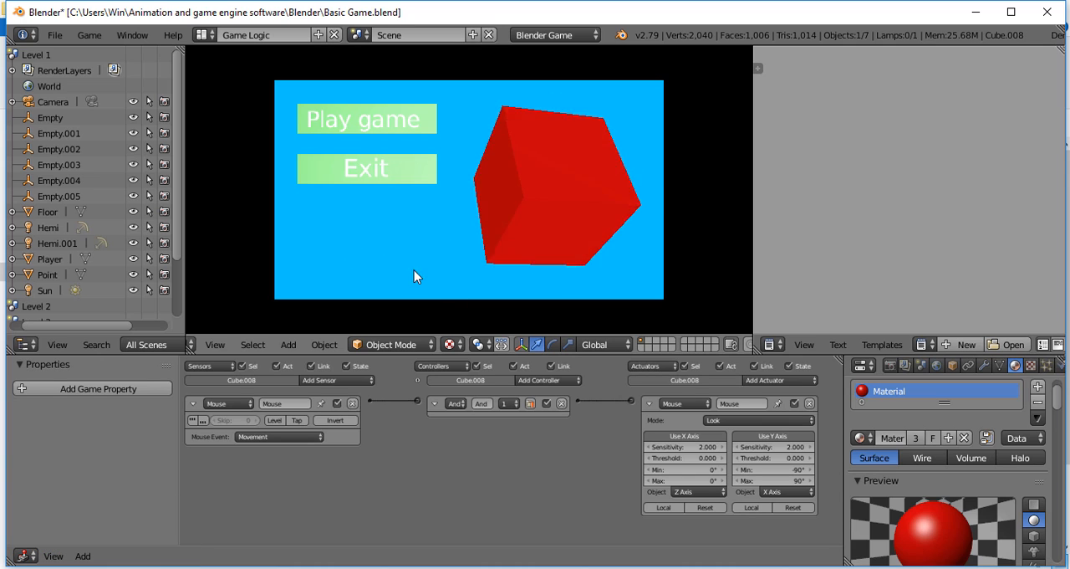
{"action": "left_click", "coordinate": [386, 119]}
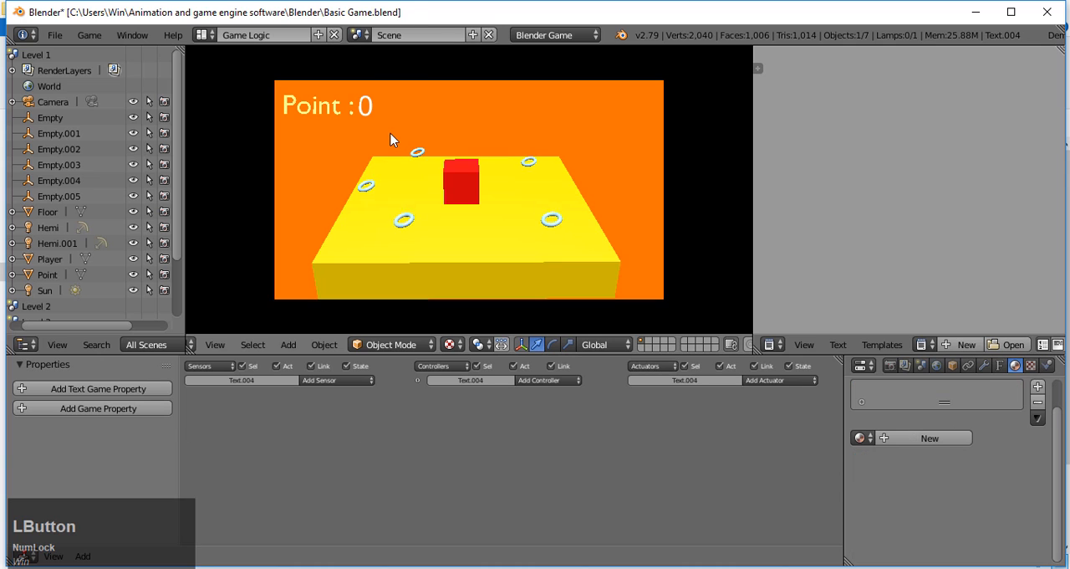
{"action": "key", "text": "s"}
{"action": "key", "text": "a"}
{"action": "key", "text": "d"}
{"action": "key", "text": "d"}
{"action": "key", "text": "d"}
{"action": "key", "text": "w"}
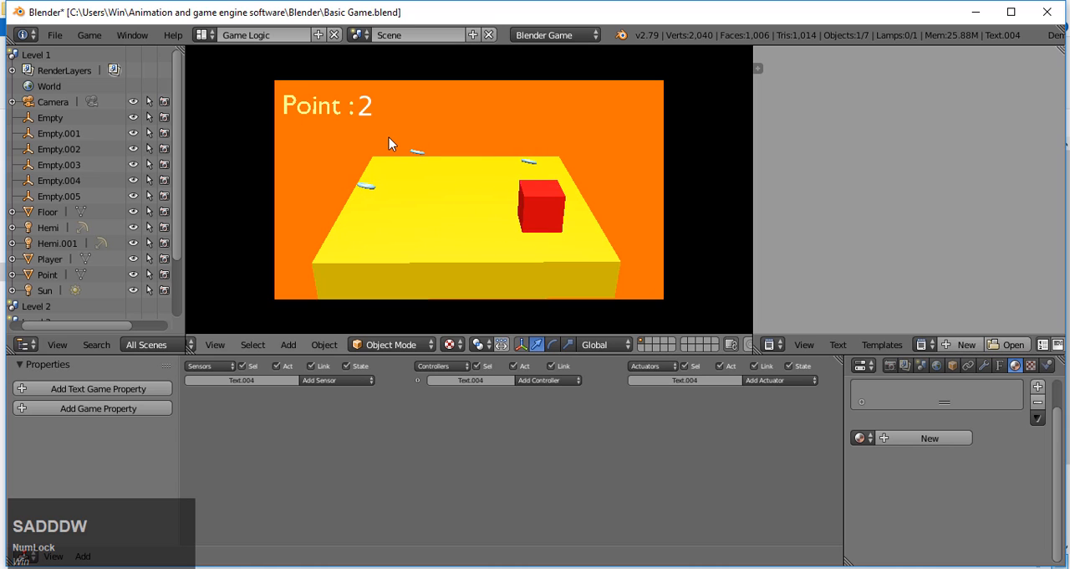
{"action": "key", "text": "d"}
{"action": "key", "text": "w"}
{"action": "key", "text": "w"}
{"action": "key", "text": "a"}
{"action": "key", "text": "w"}
{"action": "key", "text": "a"}
{"action": "key", "text": "a"}
{"action": "key", "text": "w"}
{"action": "key", "text": "a"}
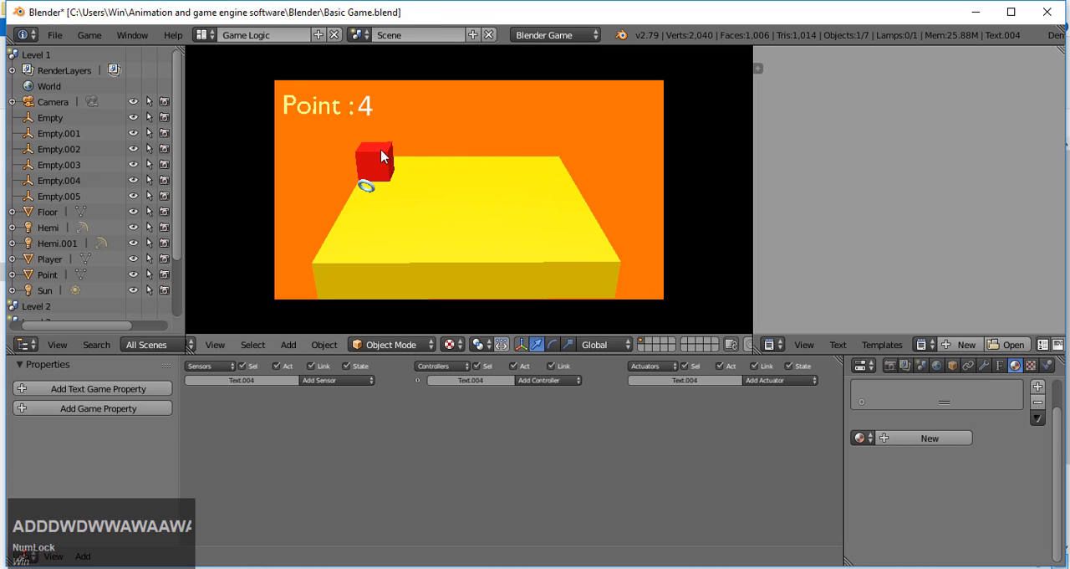
{"action": "key", "text": "s"}
{"action": "key", "text": "s"}
{"action": "key", "text": "d"}
{"action": "key", "text": "s"}
Step: Play through the second level, collecting the floor rings and jumping onto the red blocks for the raised ones
{"action": "key", "text": "s"}
{"action": "key", "text": "a"}
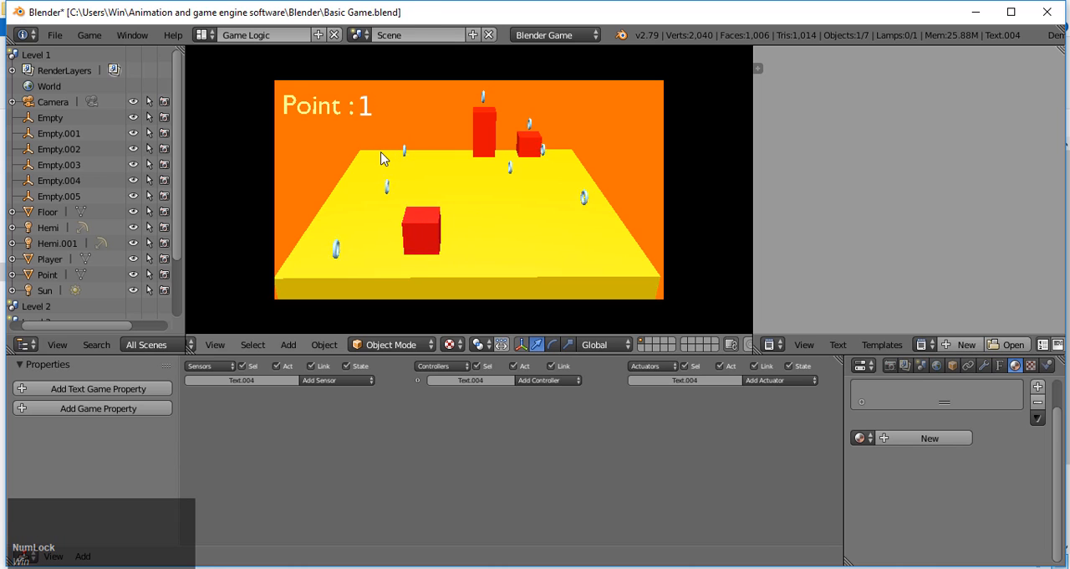
{"action": "key", "text": "a"}
{"action": "key", "text": "s"}
{"action": "key", "text": "w"}
{"action": "key", "text": "d"}
{"action": "key", "text": "w"}
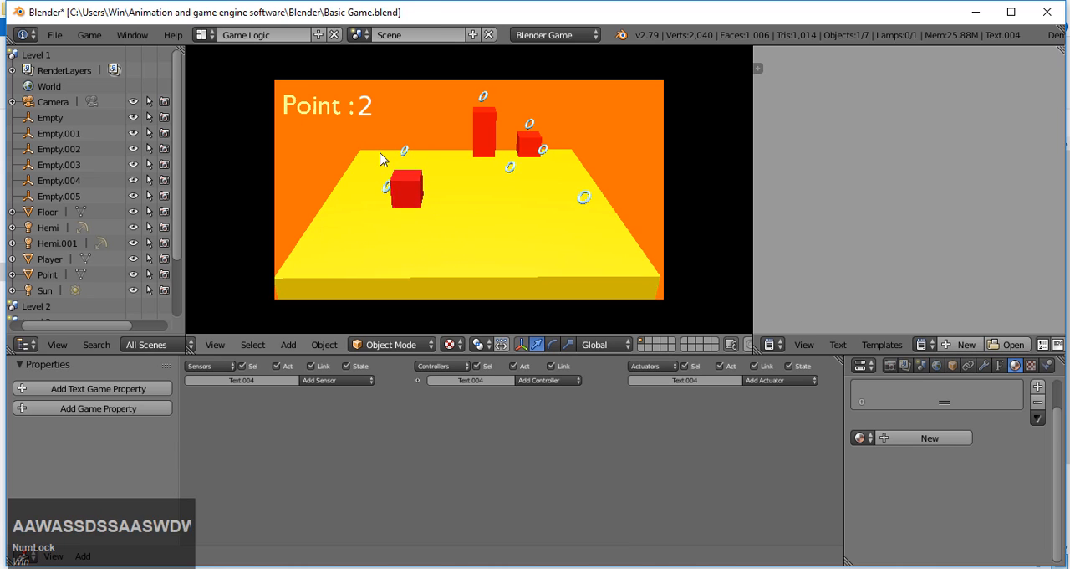
{"action": "key", "text": "a"}
{"action": "key", "text": "w"}
{"action": "key", "text": "d"}
{"action": "key", "text": "s"}
{"action": "key", "text": "d"}
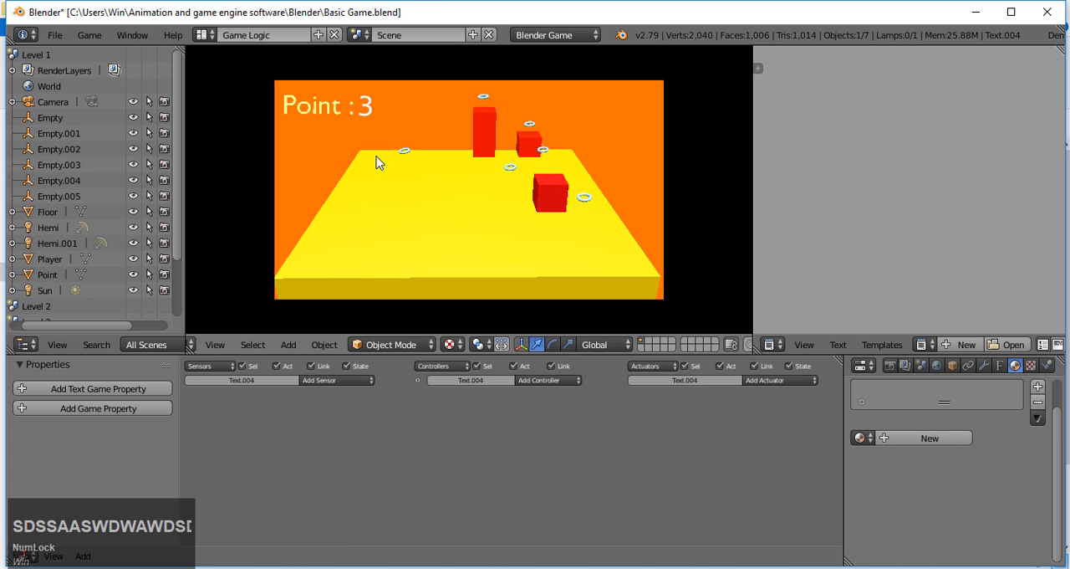
{"action": "key", "text": "d"}
{"action": "key", "text": "a"}
{"action": "key", "text": "w"}
{"action": "key", "text": "a"}
{"action": "key", "text": "w"}
{"action": "key", "text": "w"}
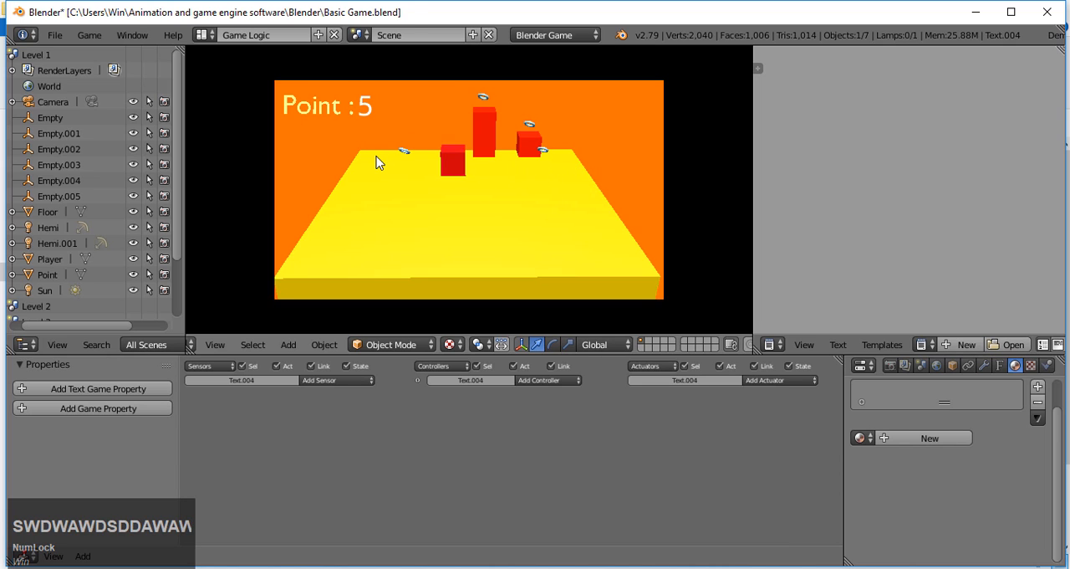
{"action": "key", "text": "a"}
{"action": "key", "text": "a"}
{"action": "key", "text": "w"}
{"action": "key", "text": "a"}
{"action": "key", "text": "w"}
{"action": "key", "text": "d"}
{"action": "key", "text": "s"}
{"action": "key", "text": "d"}
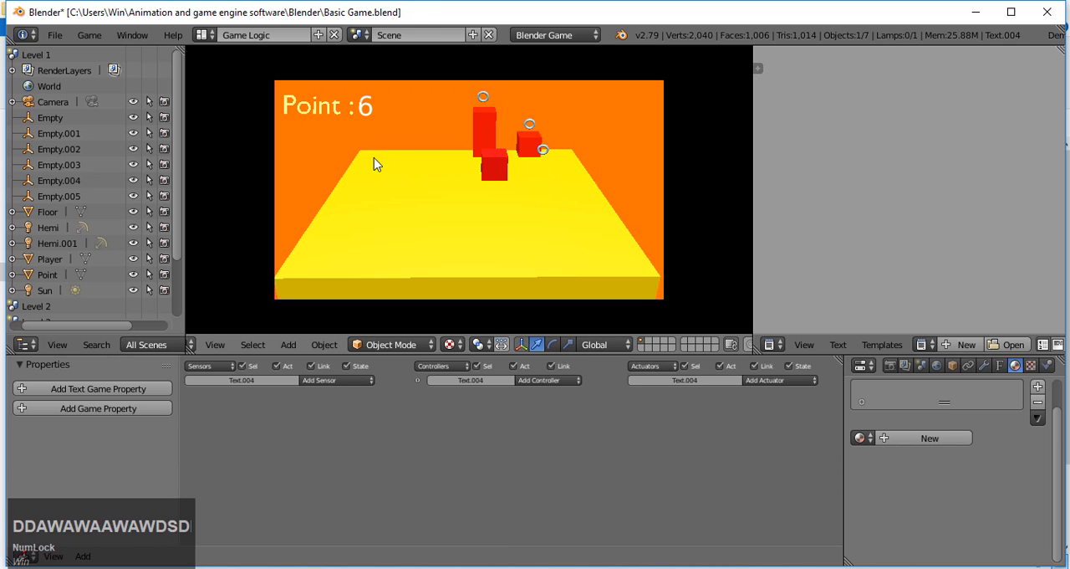
{"action": "key", "text": "d"}
{"action": "key", "text": "d"}
{"action": "key", "text": "d"}
{"action": "key", "text": "w"}
{"action": "key", "text": "d"}
{"action": "key", "text": "w"}
{"action": "key", "text": "space"}
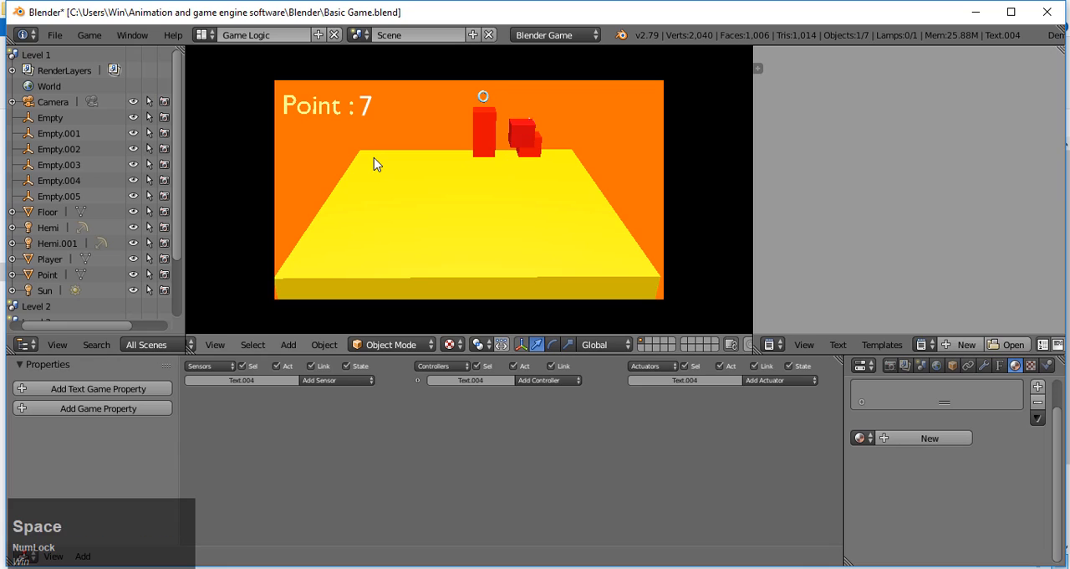
{"action": "key", "text": "w"}
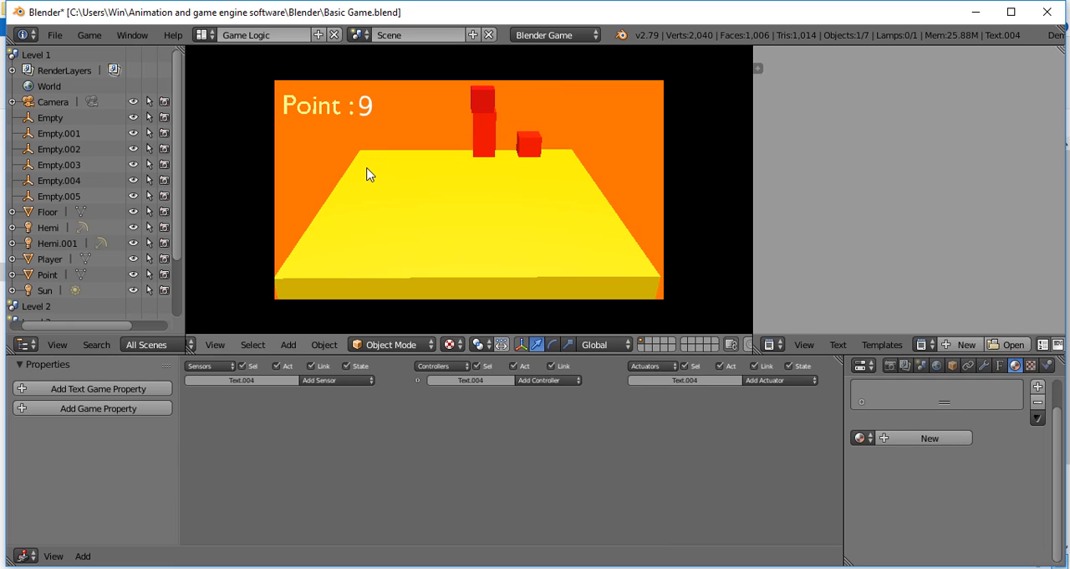